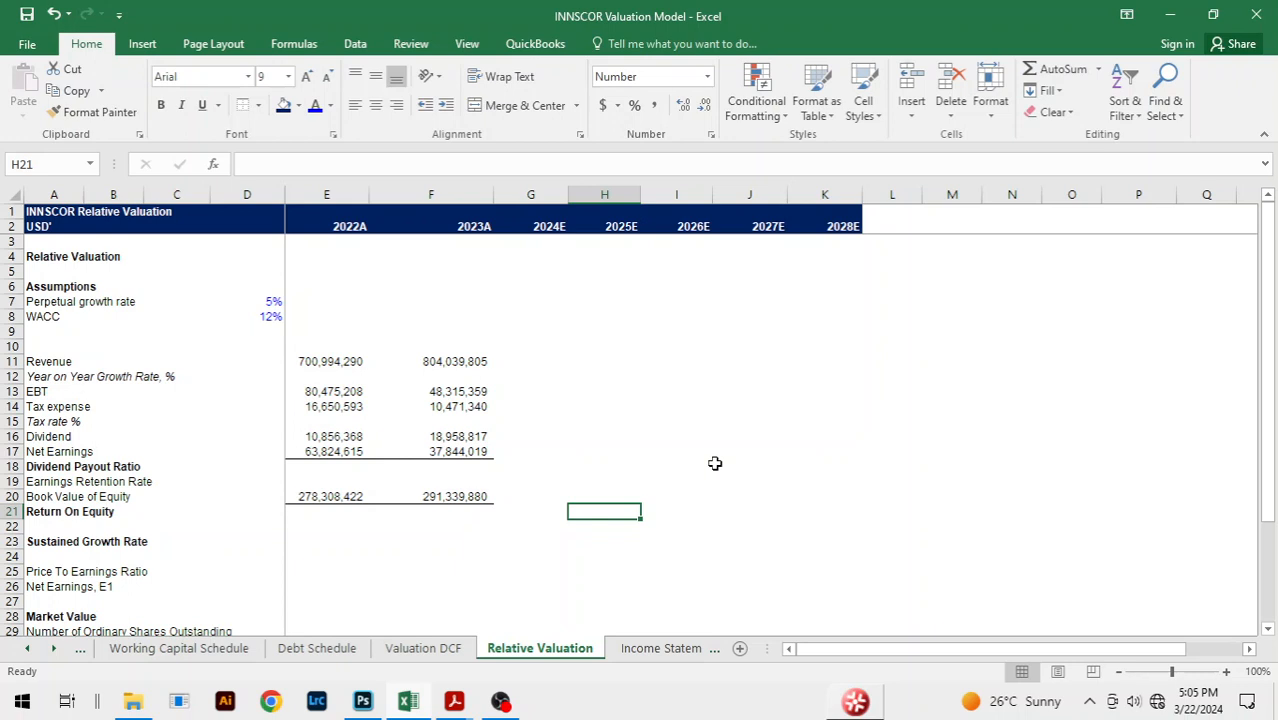
Examine the Relative Valuation sheet's line items, from the assumptions and historical figures through to upside potential
scroll(570, 365, "down", 1)
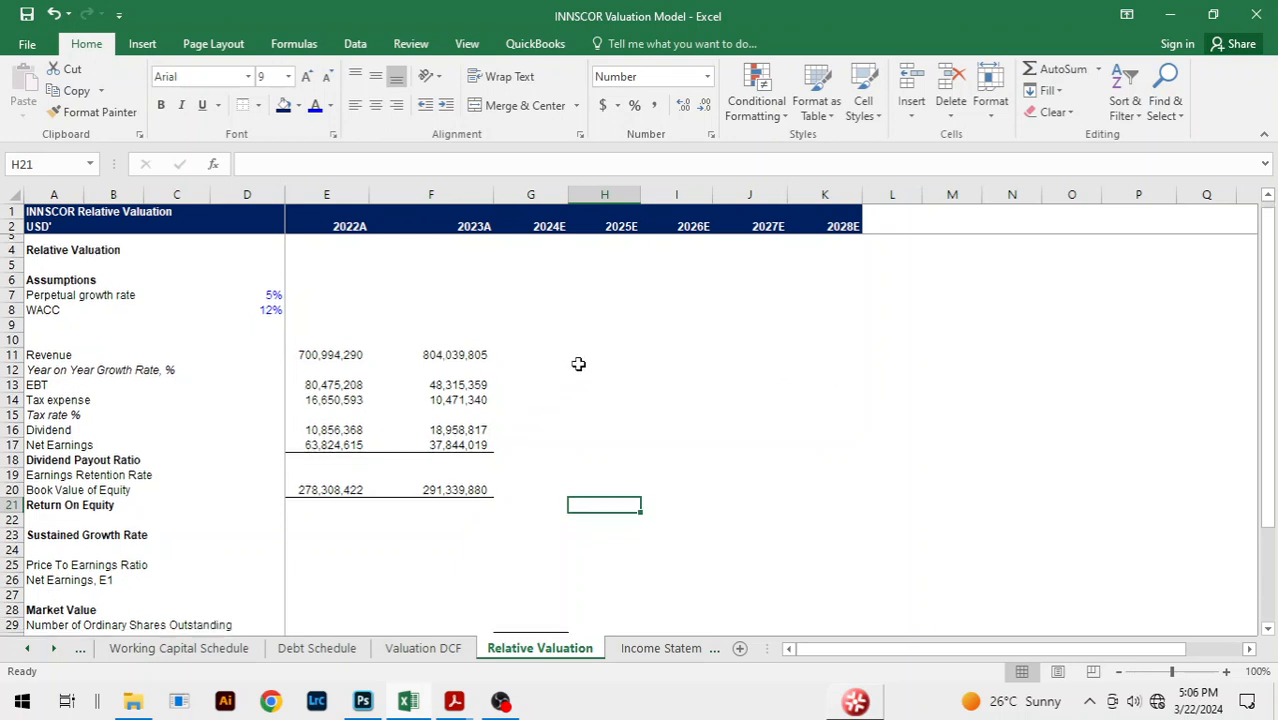
scroll(565, 317, "down", 1)
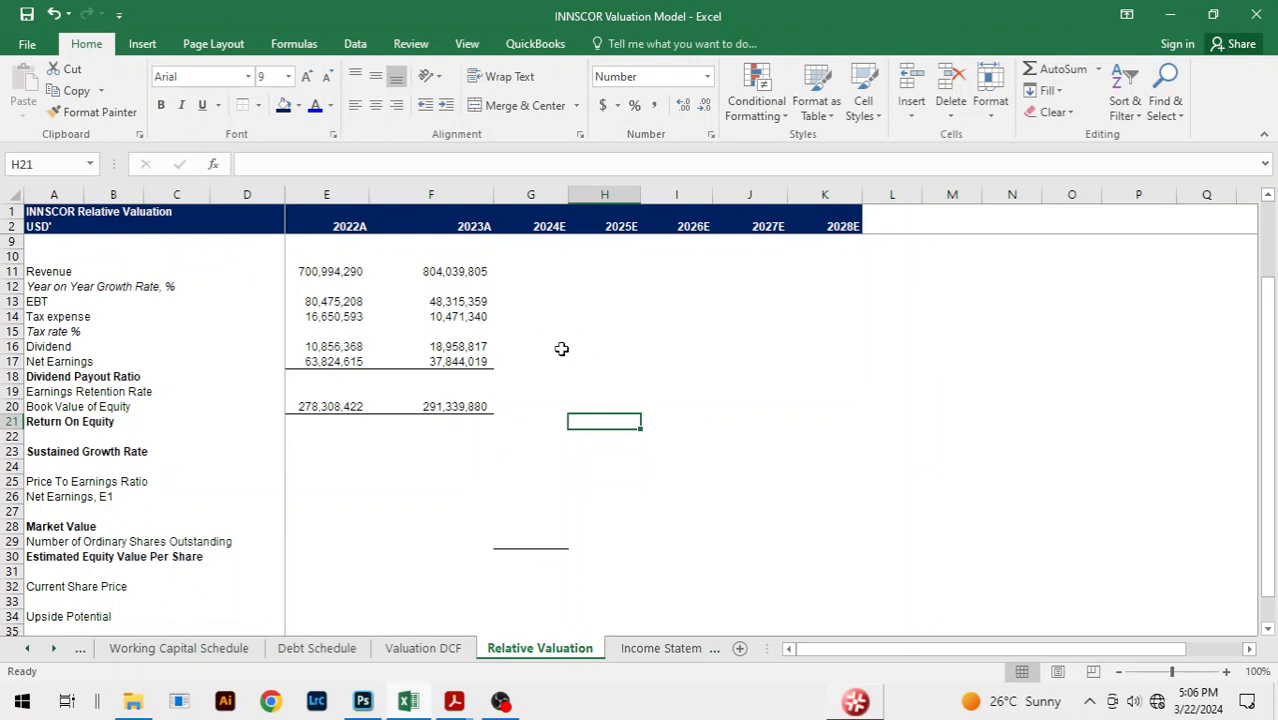
left_click(560, 346)
left_click(342, 273)
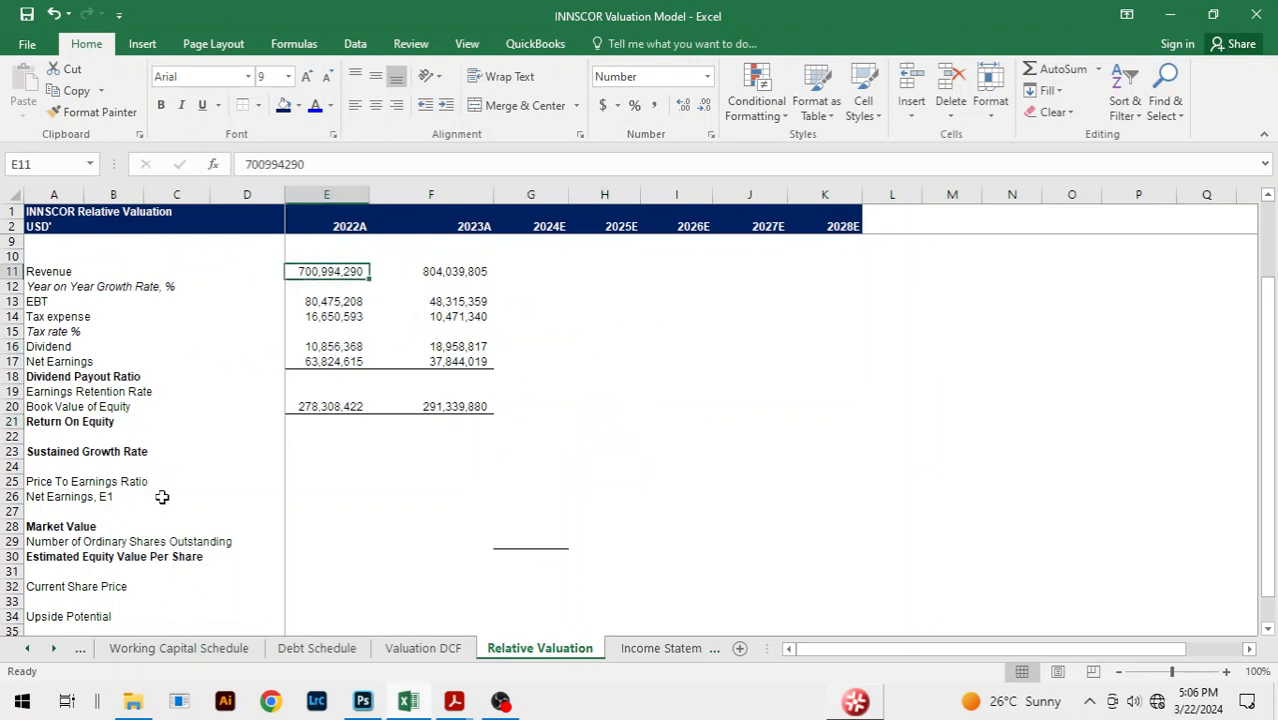
left_click(531, 436)
left_click(603, 360)
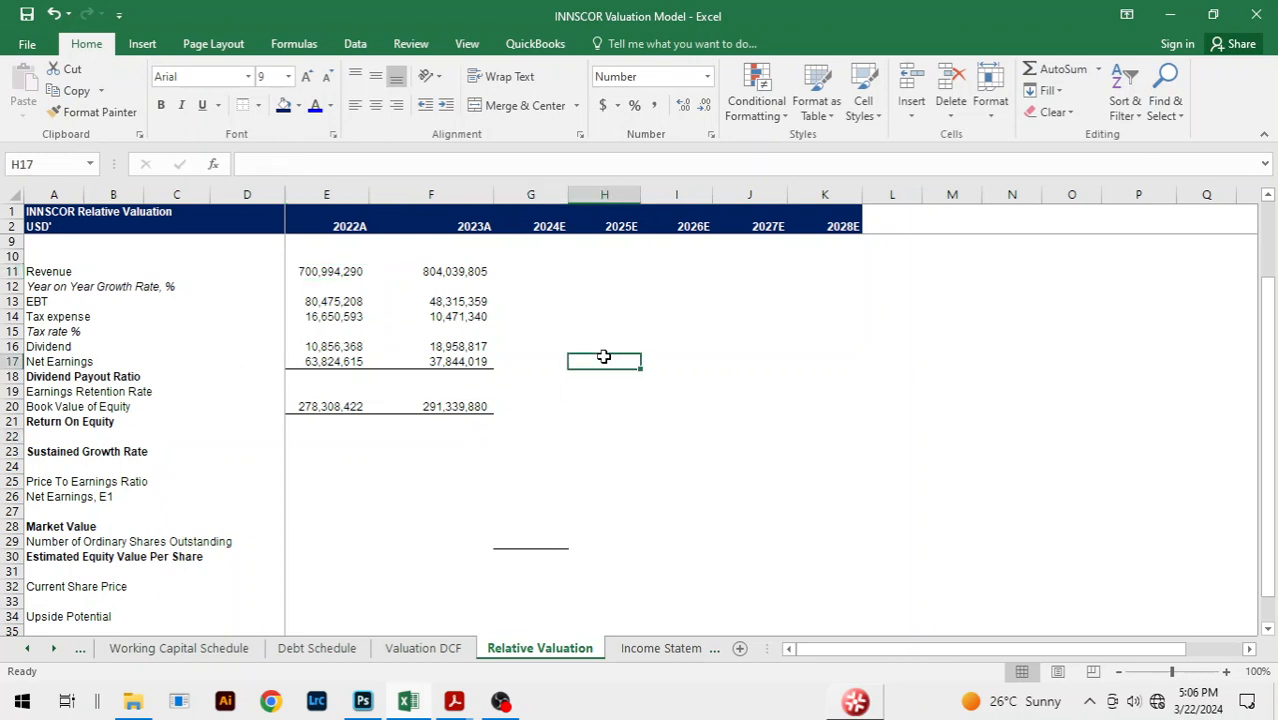
scroll(620, 385, "up", 2)
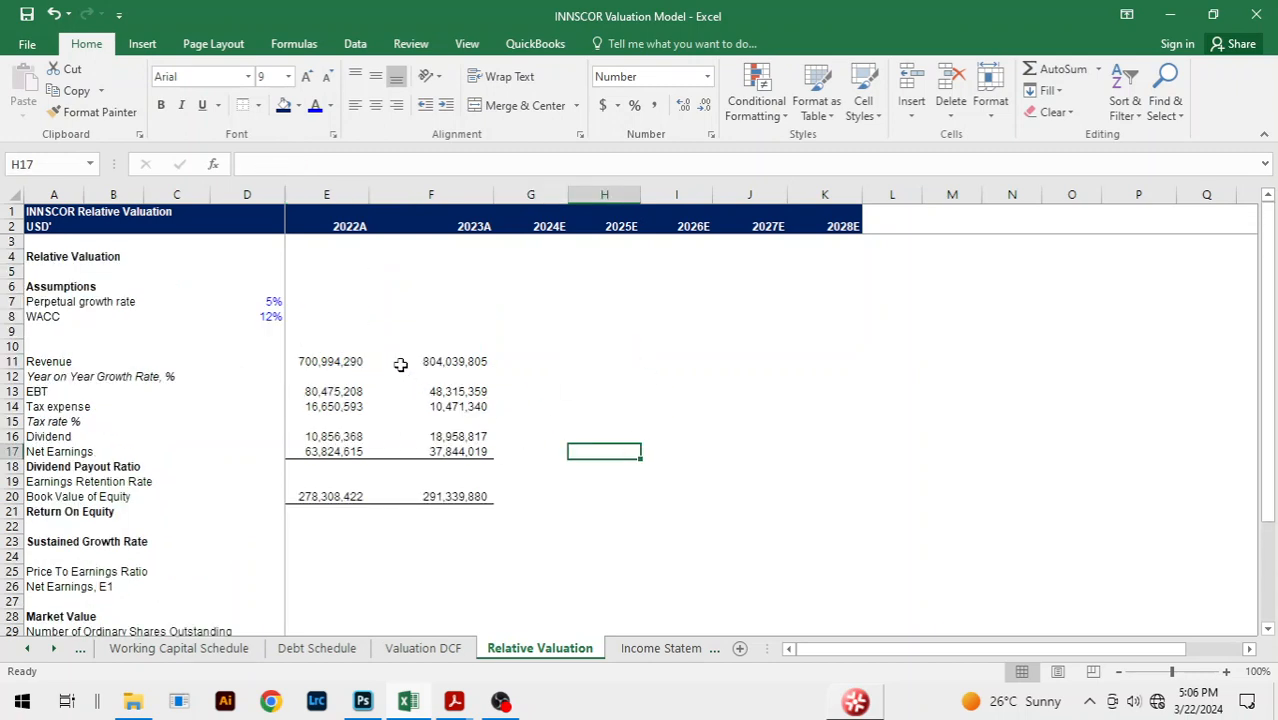
left_click(416, 318)
left_click(410, 390)
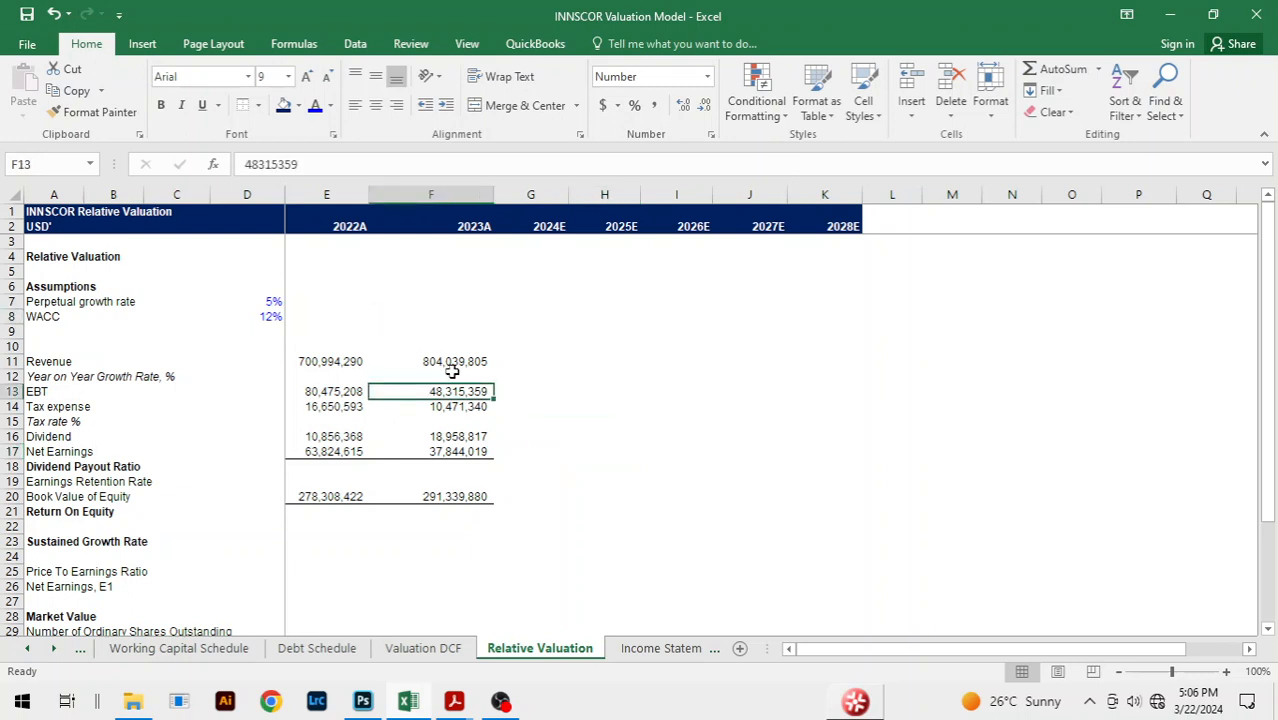
left_click(452, 376)
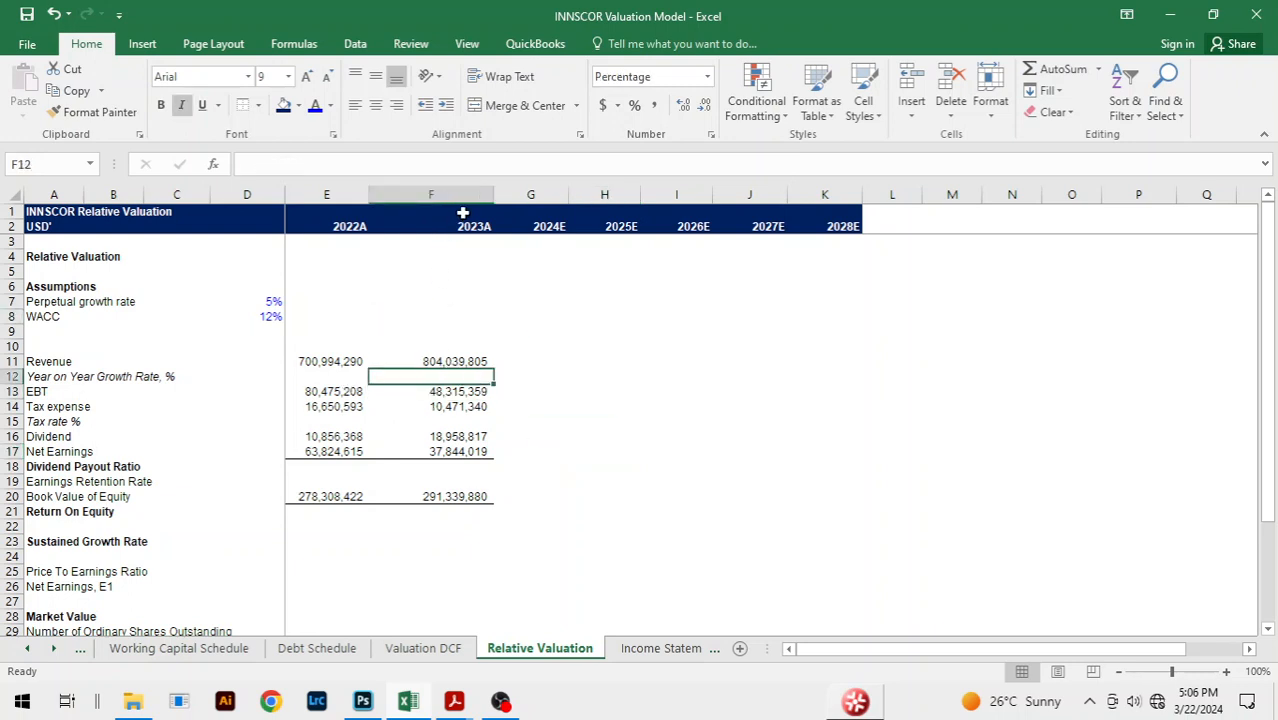
Narrow the 2022A and 2023A columns, autofitting column E so its full figures fit
left_click_drag(494, 194, 455, 195)
left_click(510, 364)
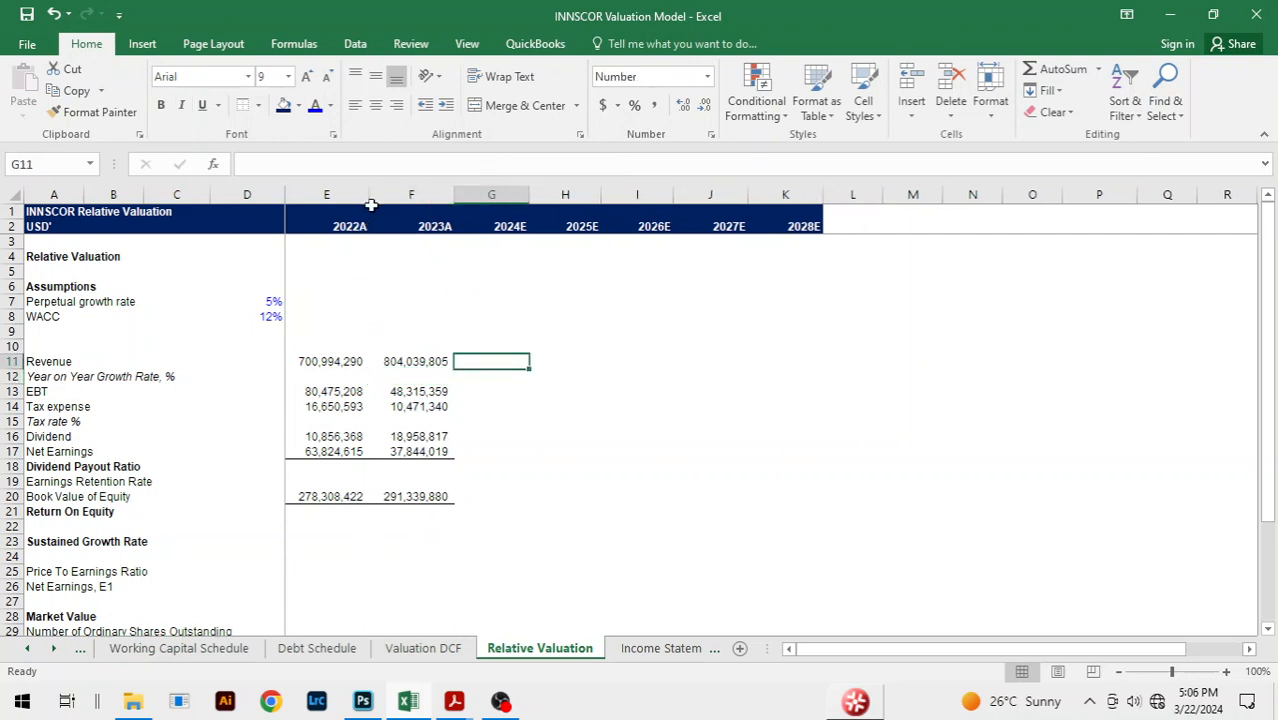
left_click_drag(368, 195, 356, 195)
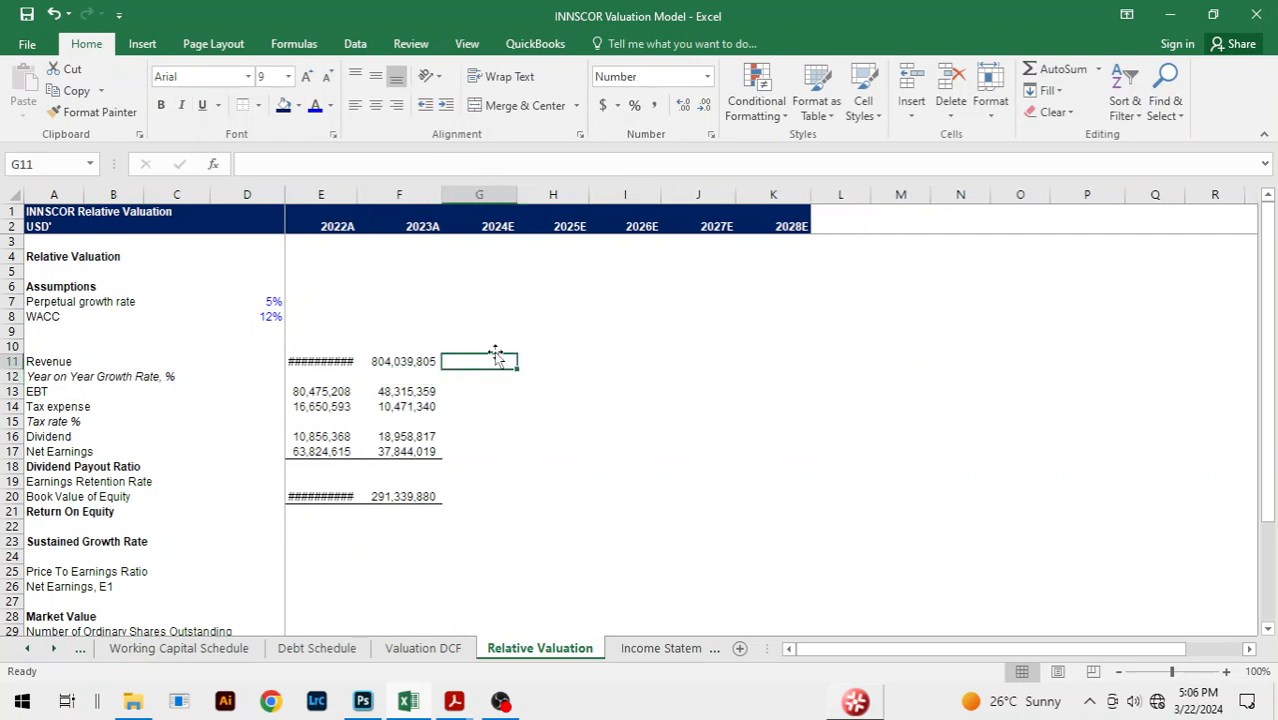
double_click(359, 194)
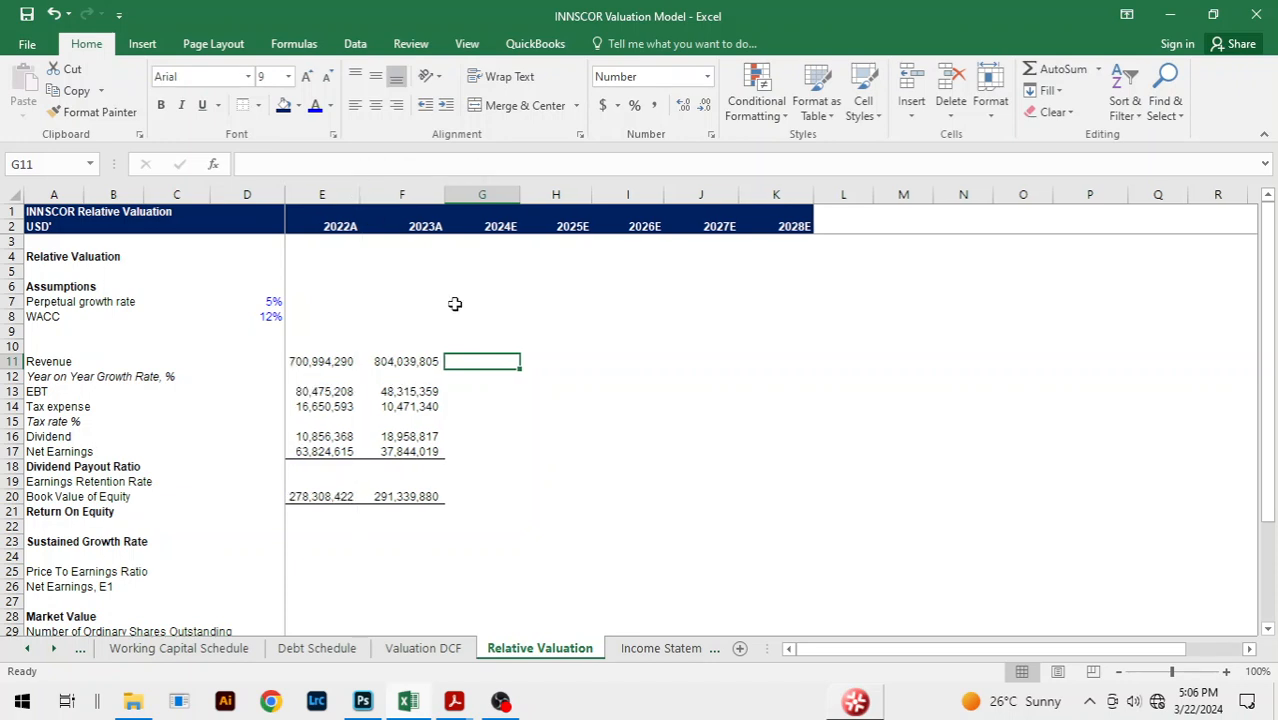
Calculate the 2023A year-on-year revenue growth rate in F12 with =F11/E11-1
left_click(545, 382)
left_click(338, 375)
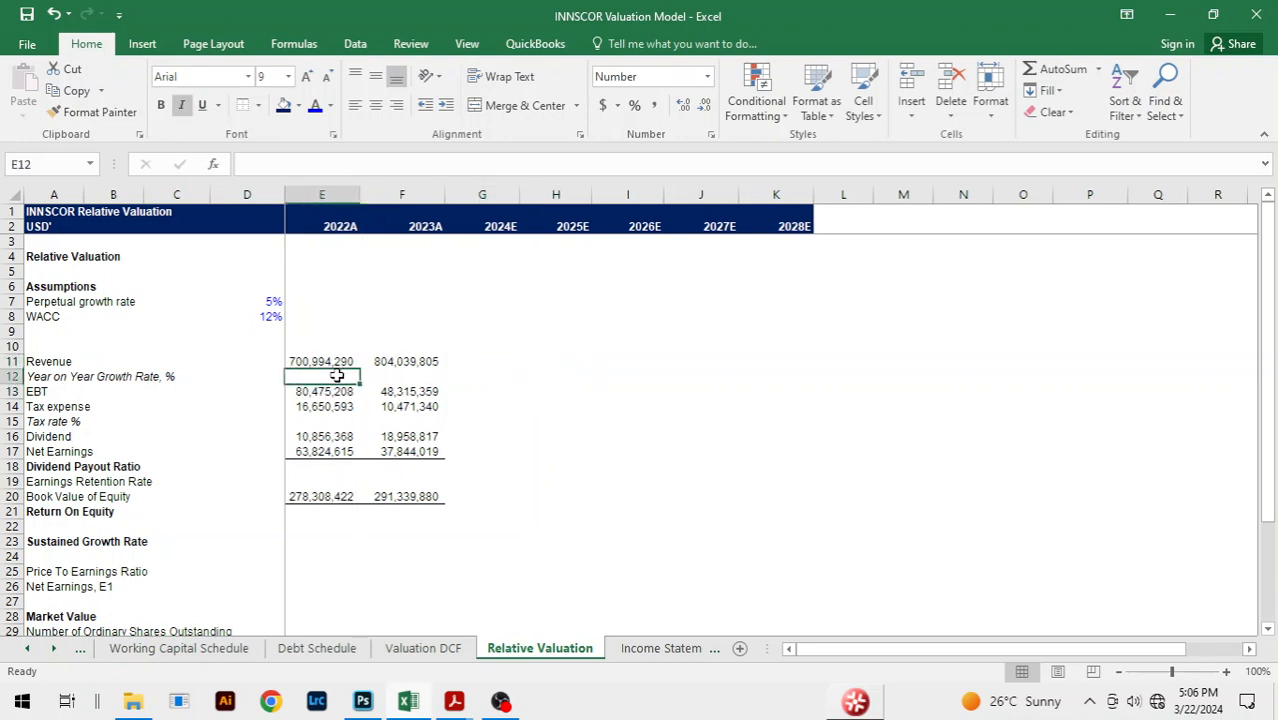
left_click(395, 375)
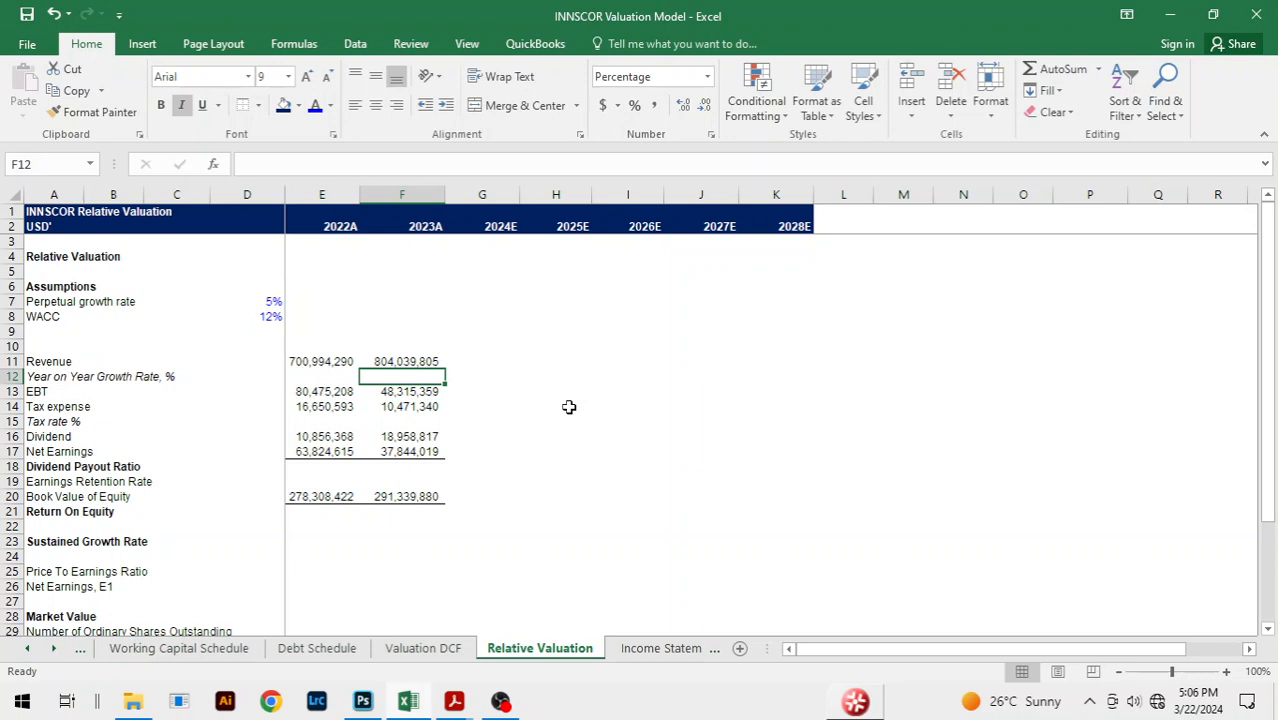
type("=")
key("Up")
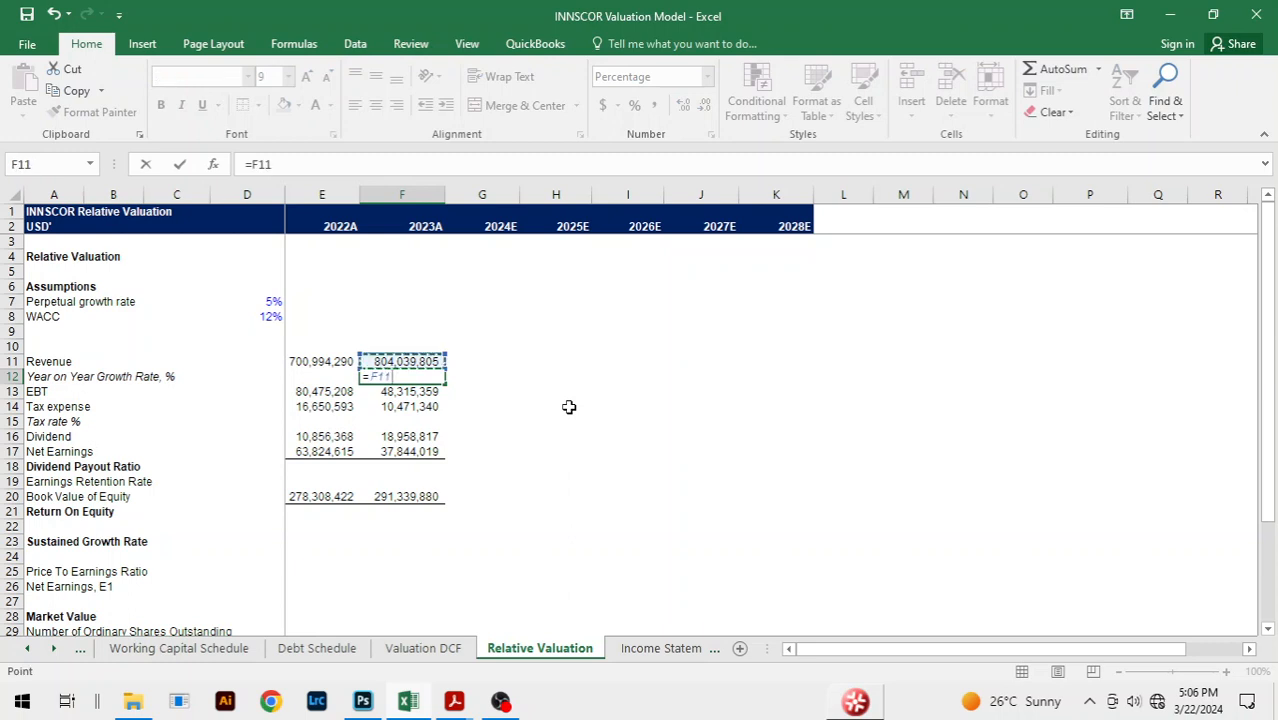
type("/")
key("Up")
key("Left")
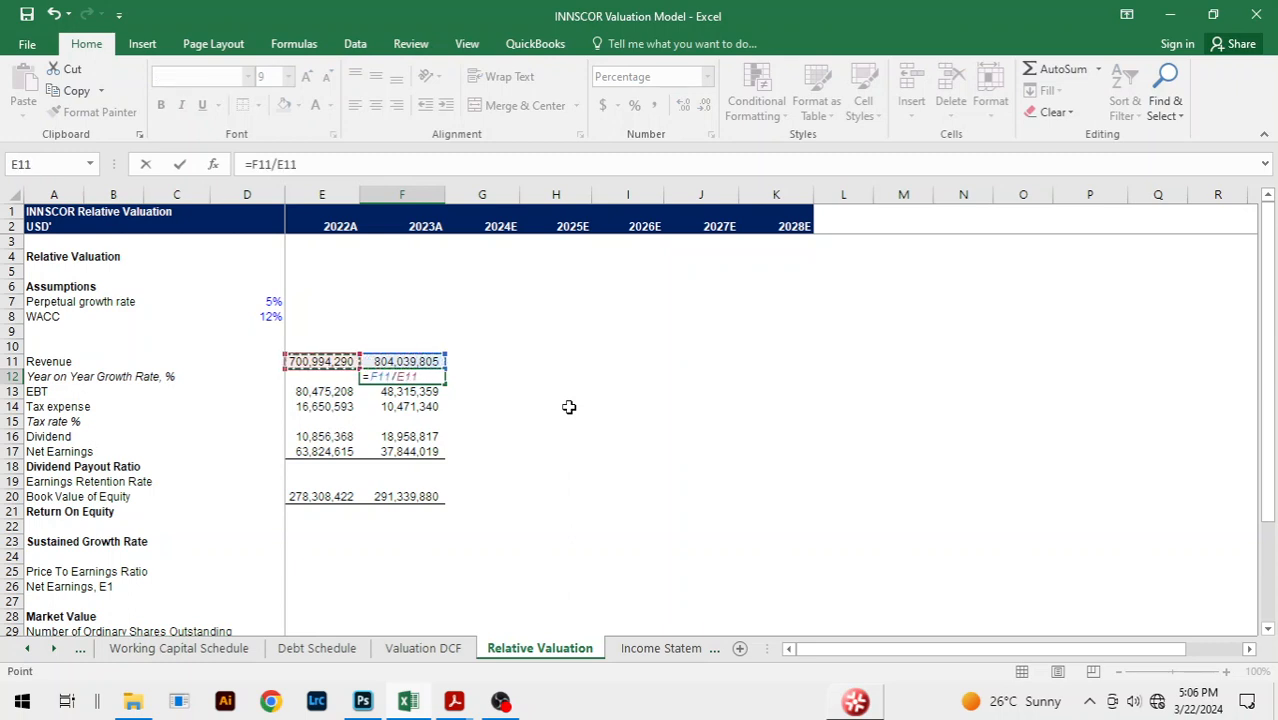
type("-1")
key("Return")
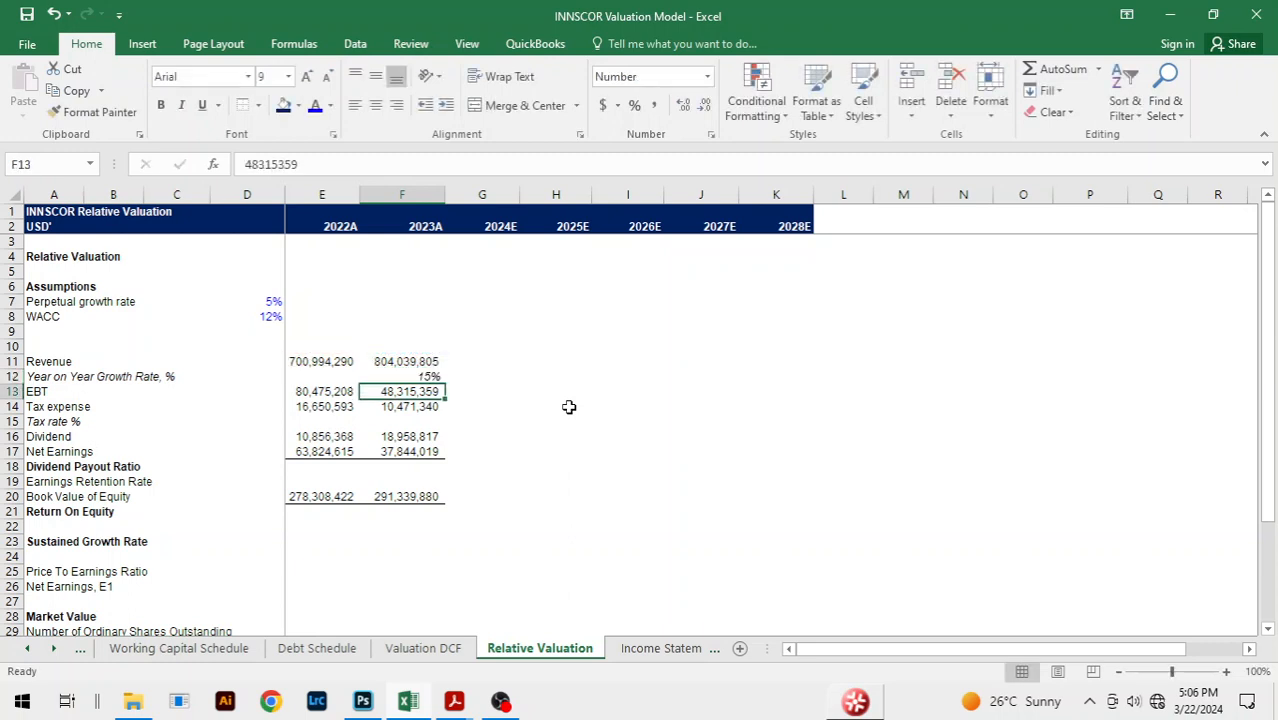
Switch to Acrobat Reader to check Innscor's half-year results in vx-inn-2024-ir-hy.pdf, then return to the Excel valuation model
left_click(500, 381)
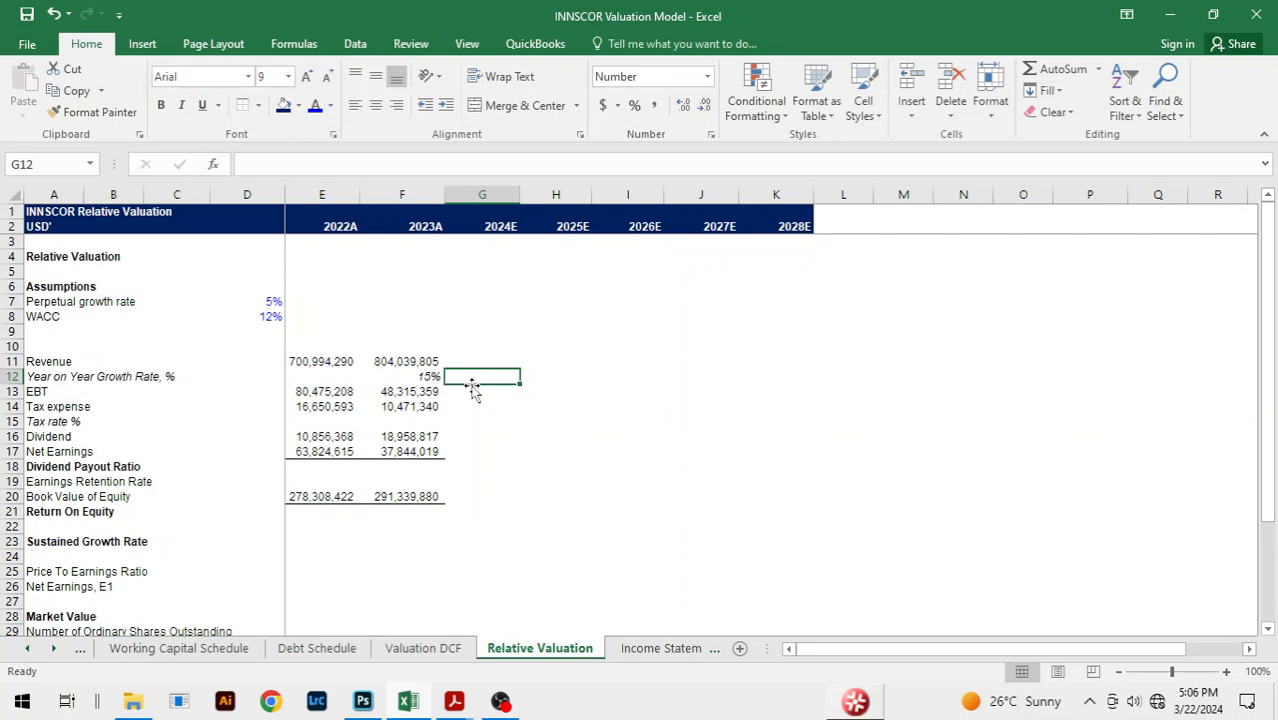
key("alt+Tab")
key("alt+Tab")
key("alt+Tab")
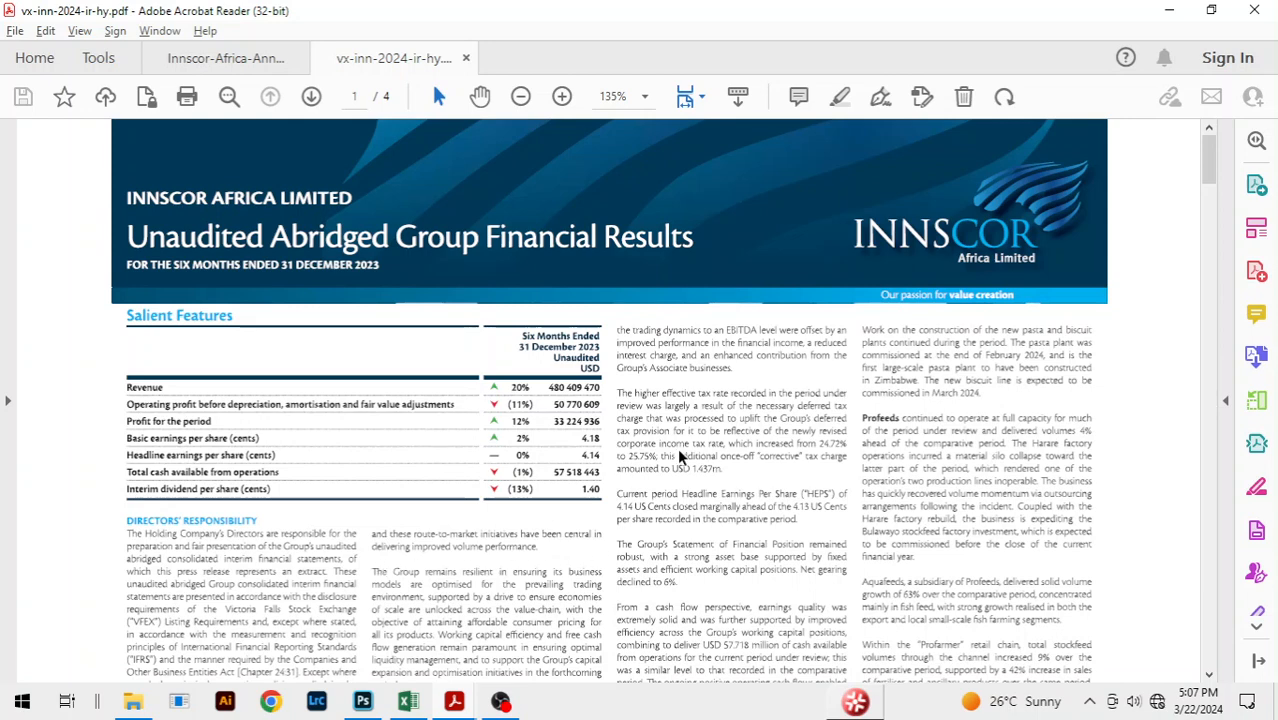
left_click(408, 701)
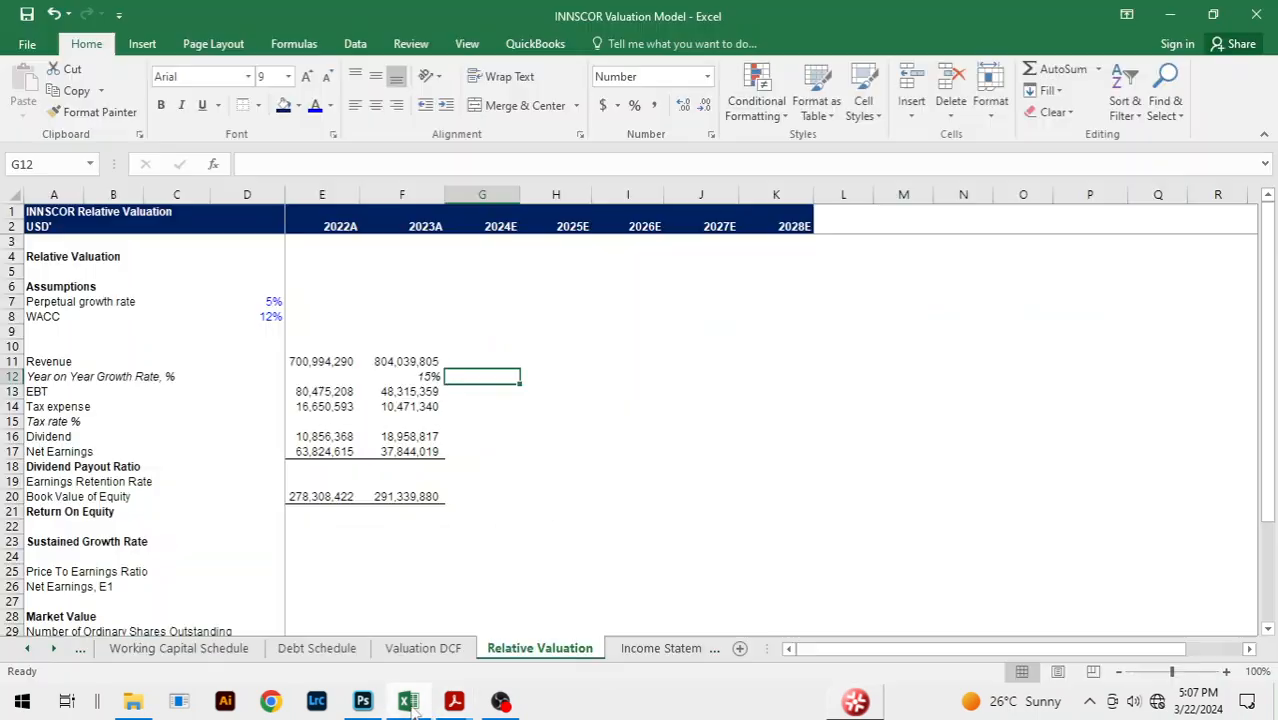
left_click(585, 290)
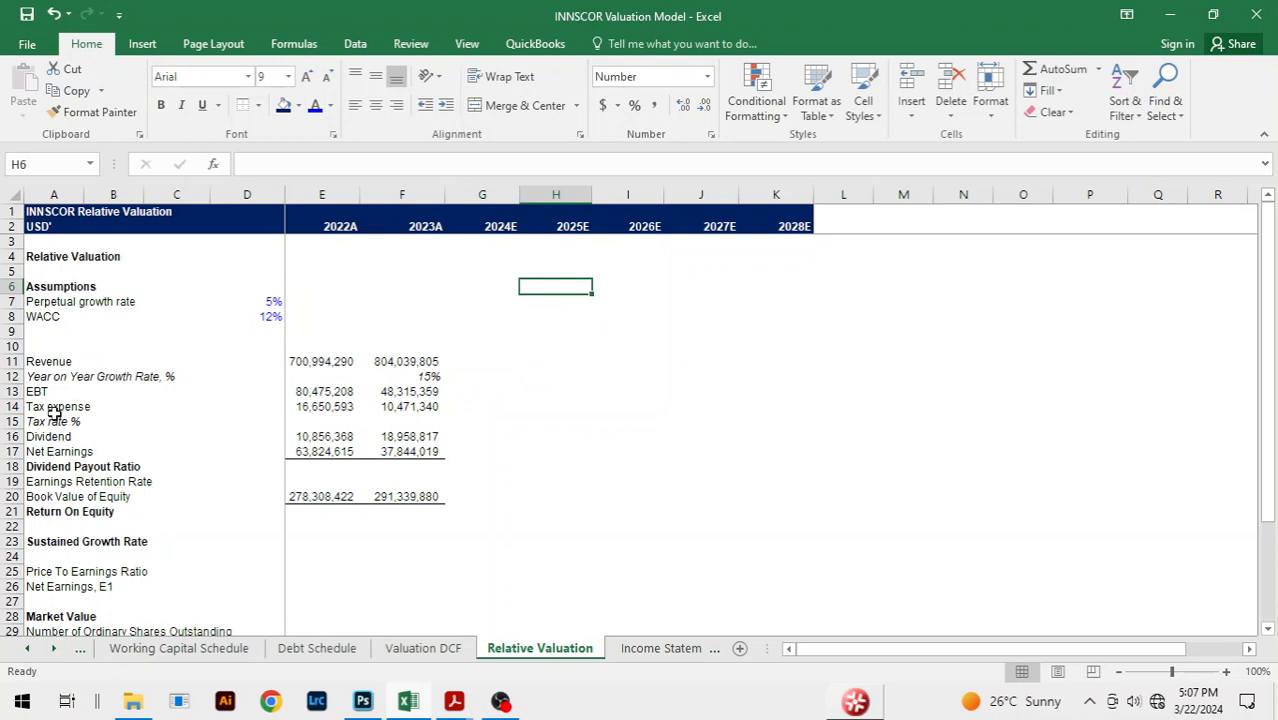
Calculate the 2022A tax rate in E15 as tax expense over EBT (=E14/E13) and fill it across to 2023A
left_click(309, 421)
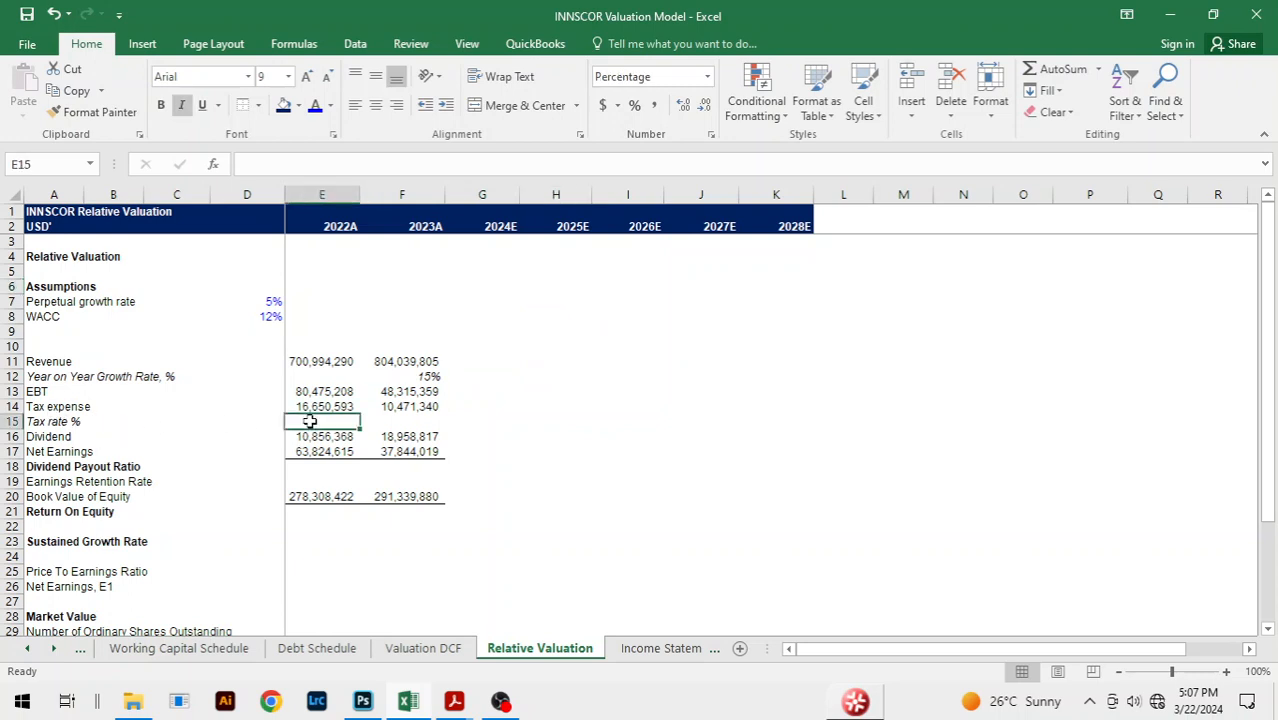
type("=")
key("Up")
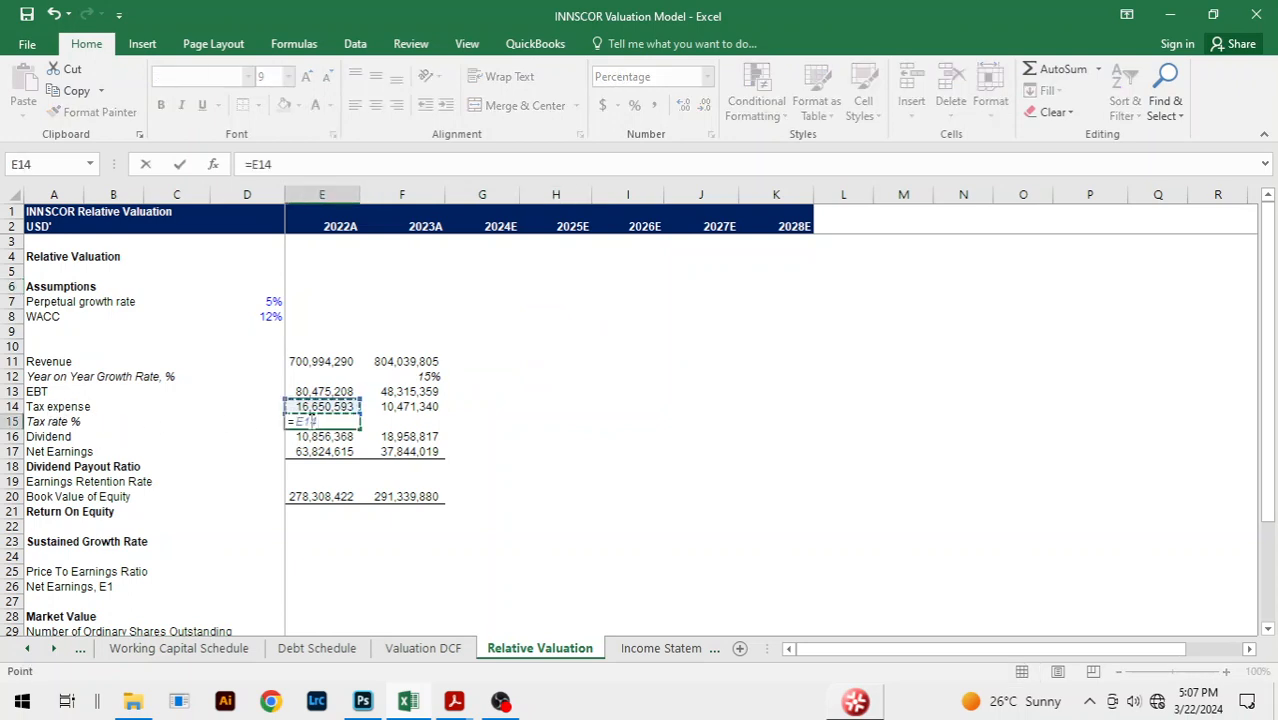
type("/")
key("Up")
key("Up")
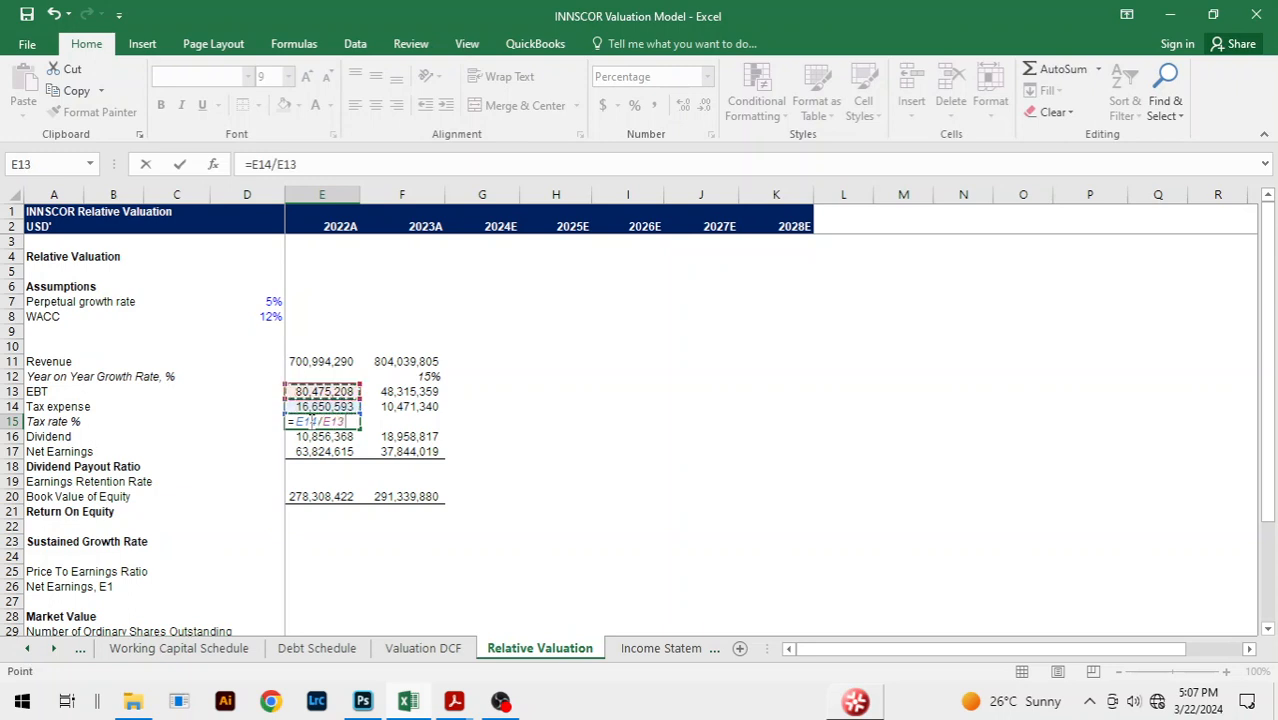
key("Return")
left_click(309, 421)
key("shift+Right")
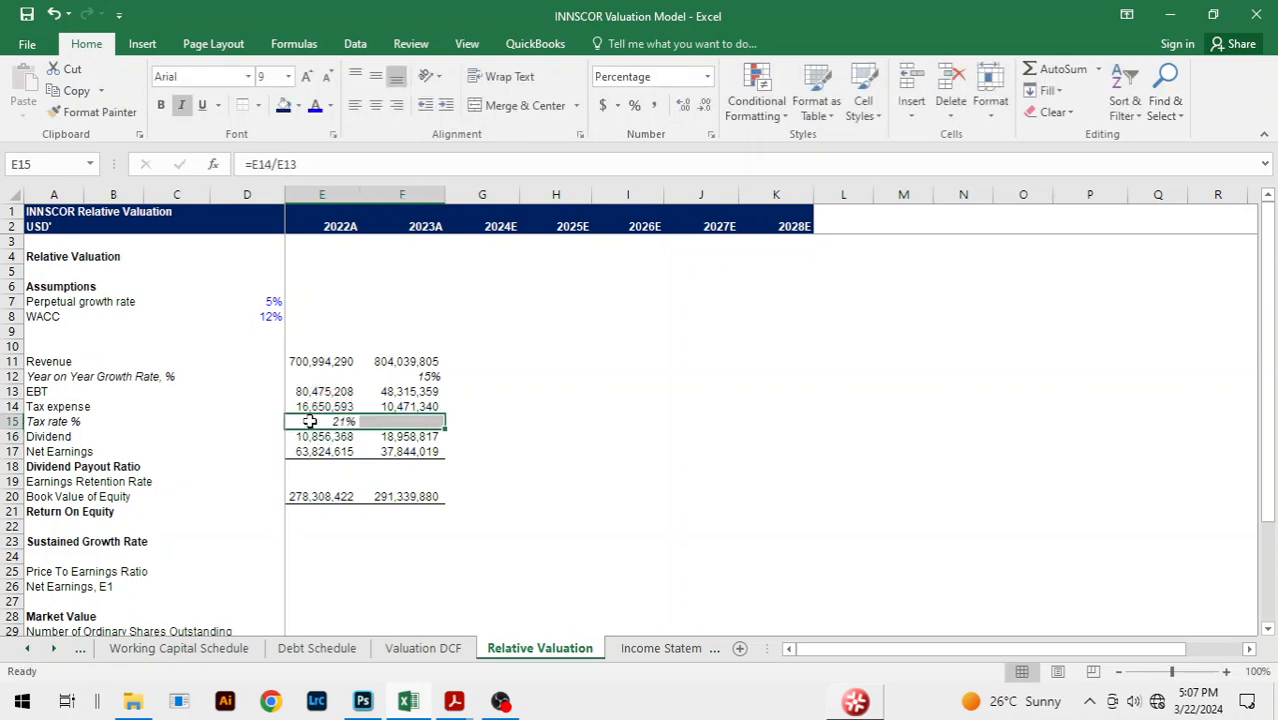
key("ctrl+r")
Set the 2024E tax rate in G15 to 25%
key("Right")
key("Right")
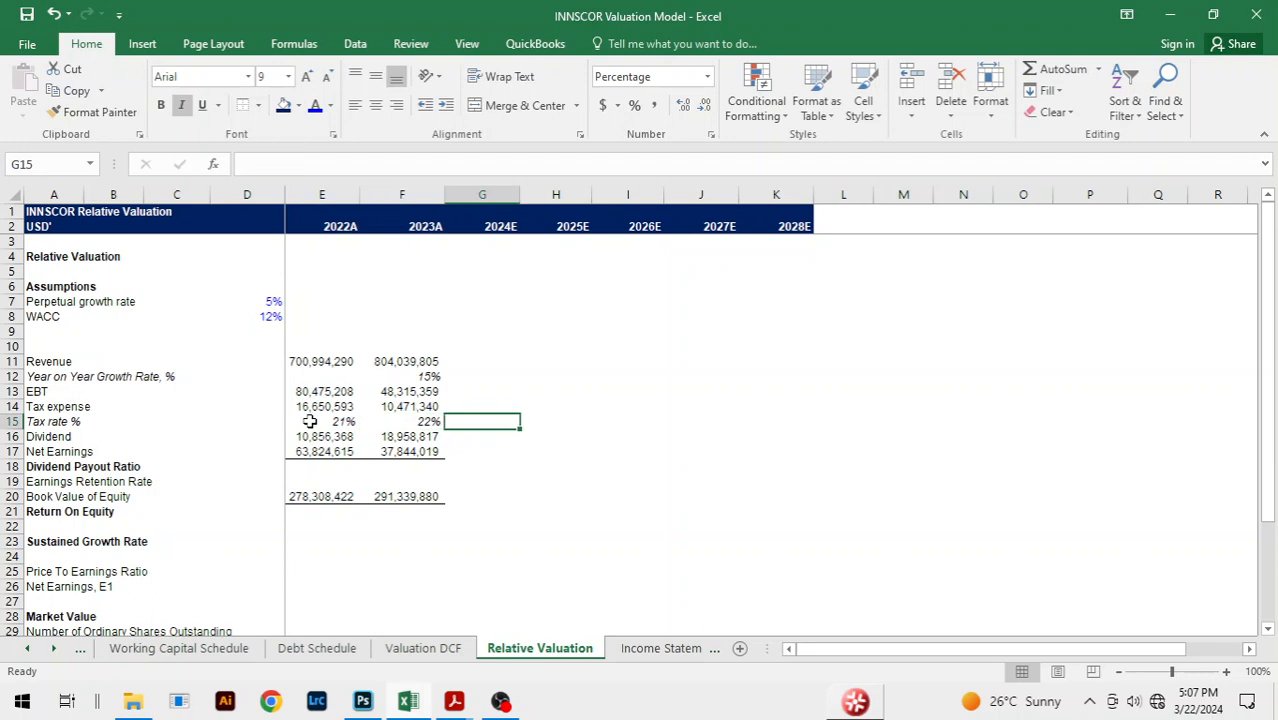
type("25")
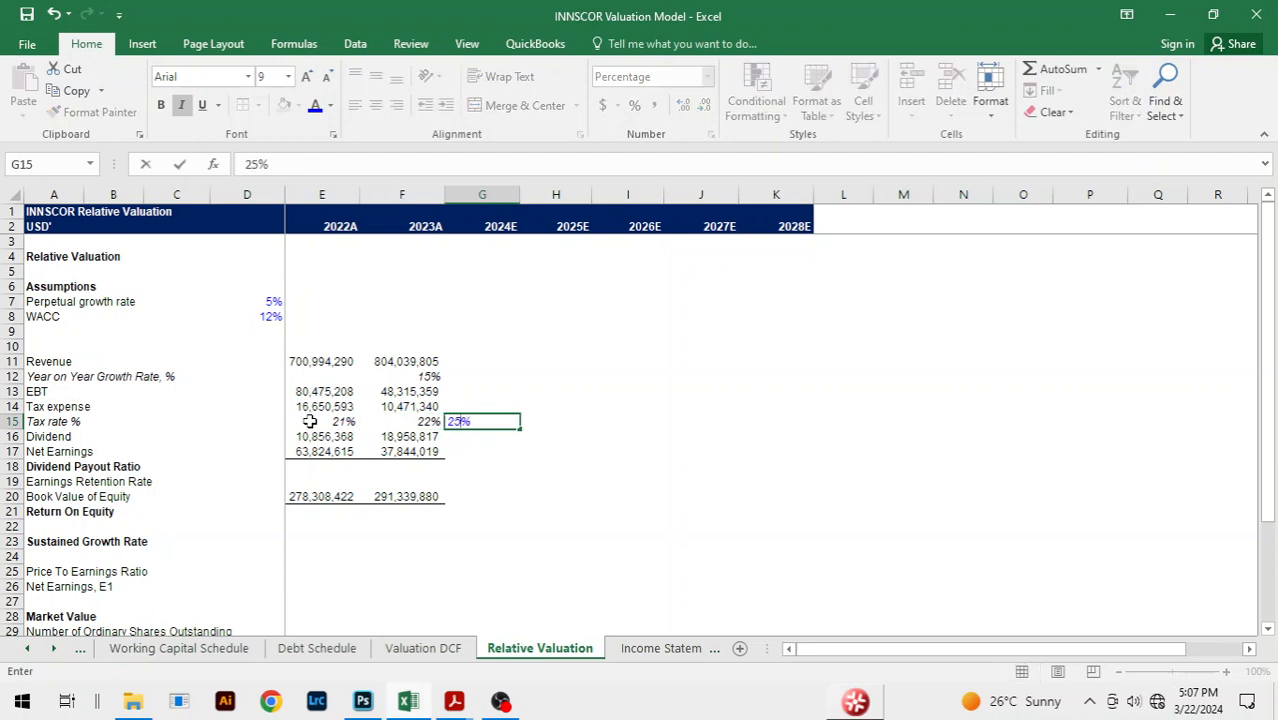
key("Return")
key("Up")
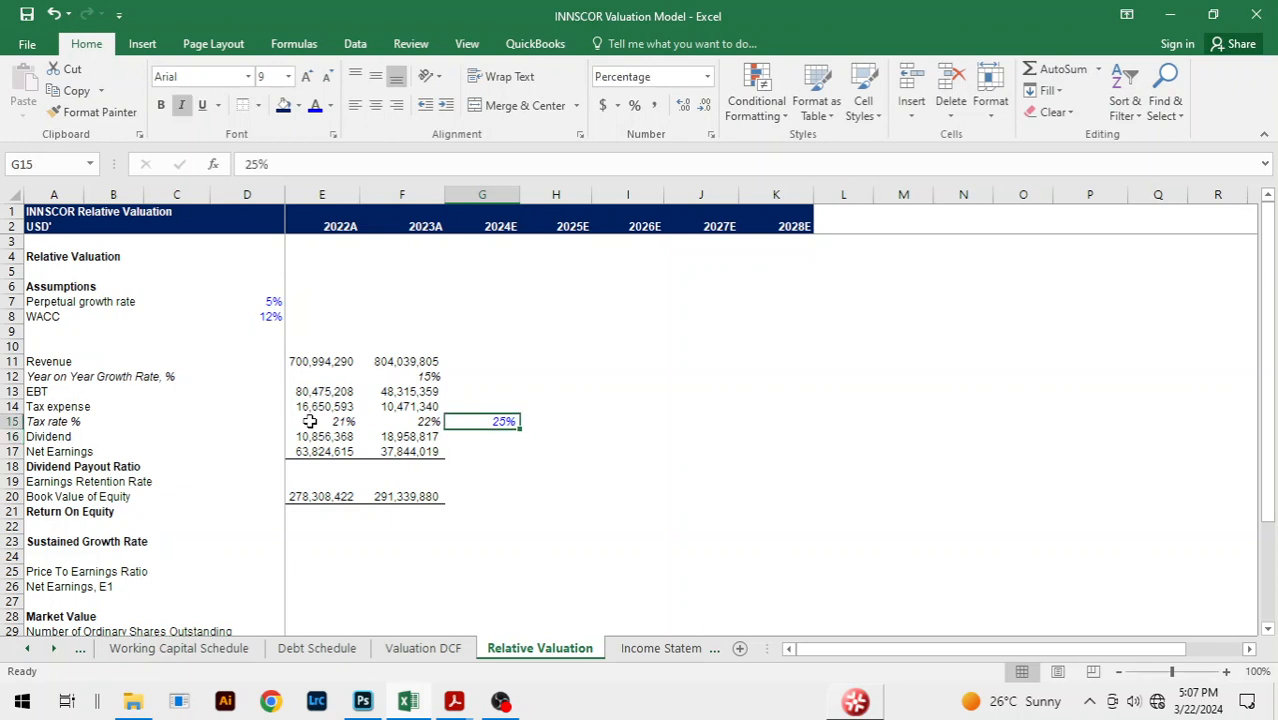
Calculate the 2022A dividend payout ratio in E18 as dividend over net earnings (=E16/E17) and fill it across to 2023A
key("Down")
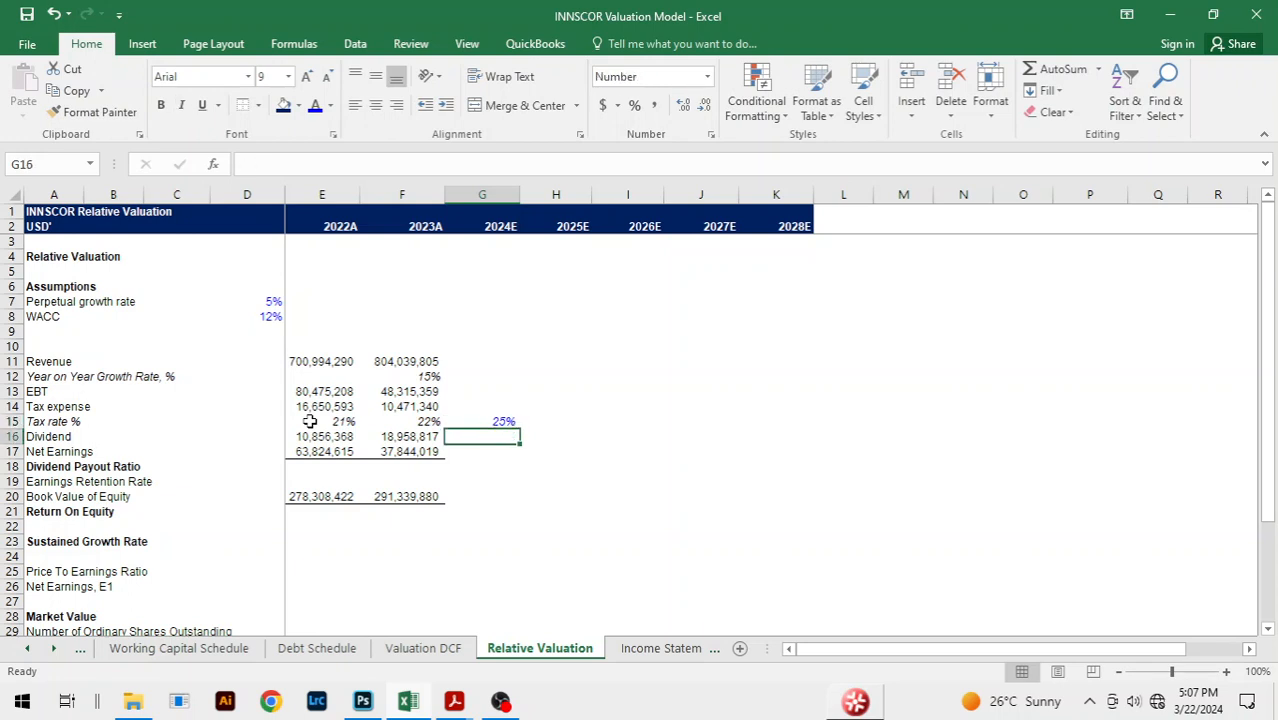
key("Down")
key("Down")
key("Left")
key("Left")
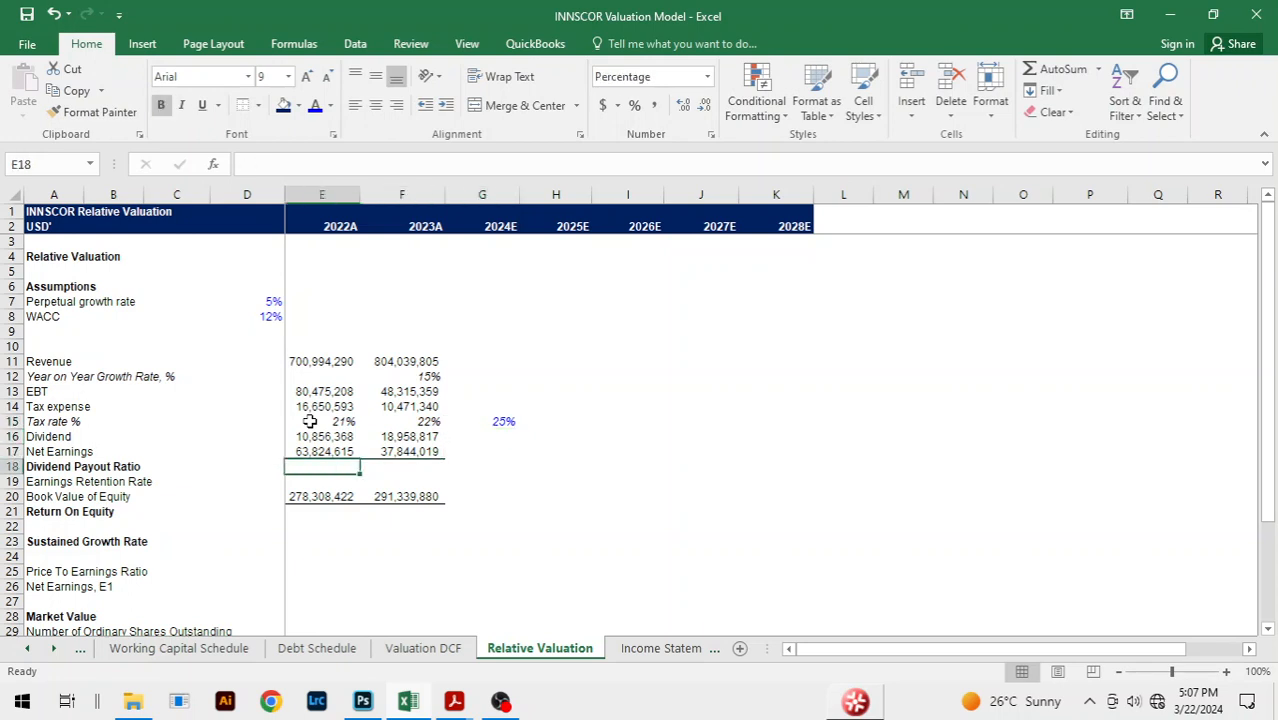
type("=")
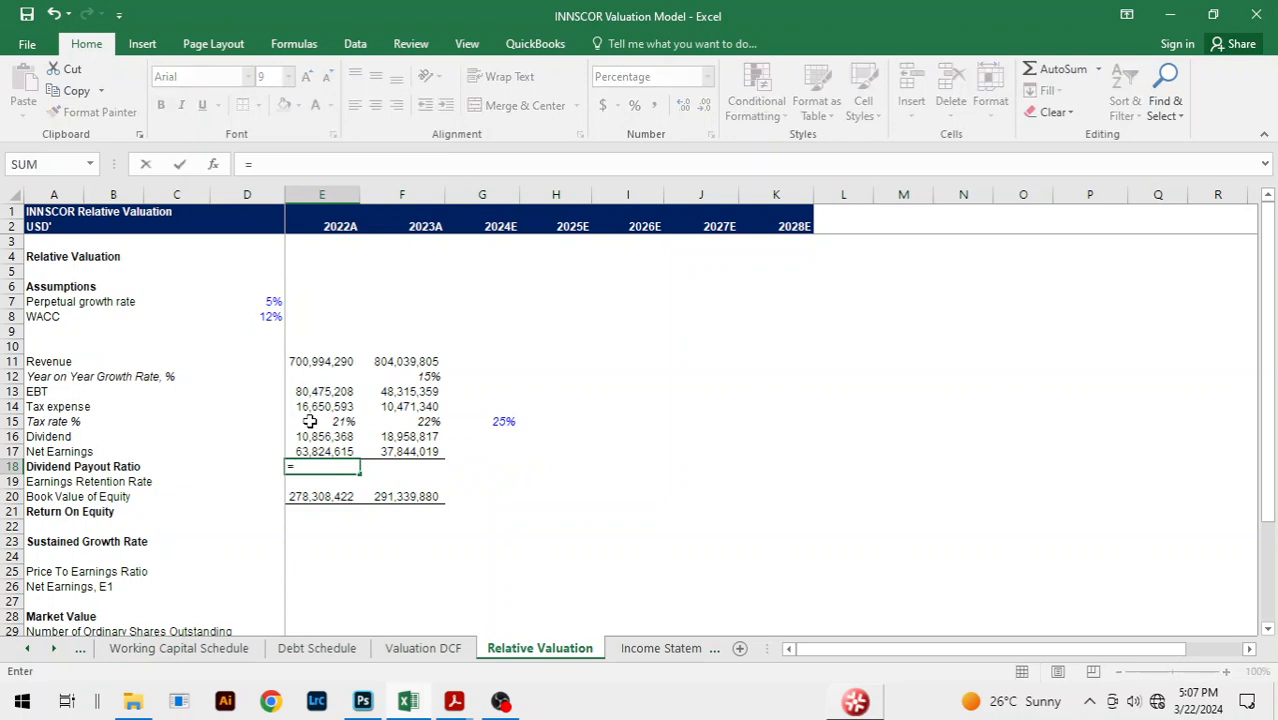
key("Up")
key("Up")
type("/")
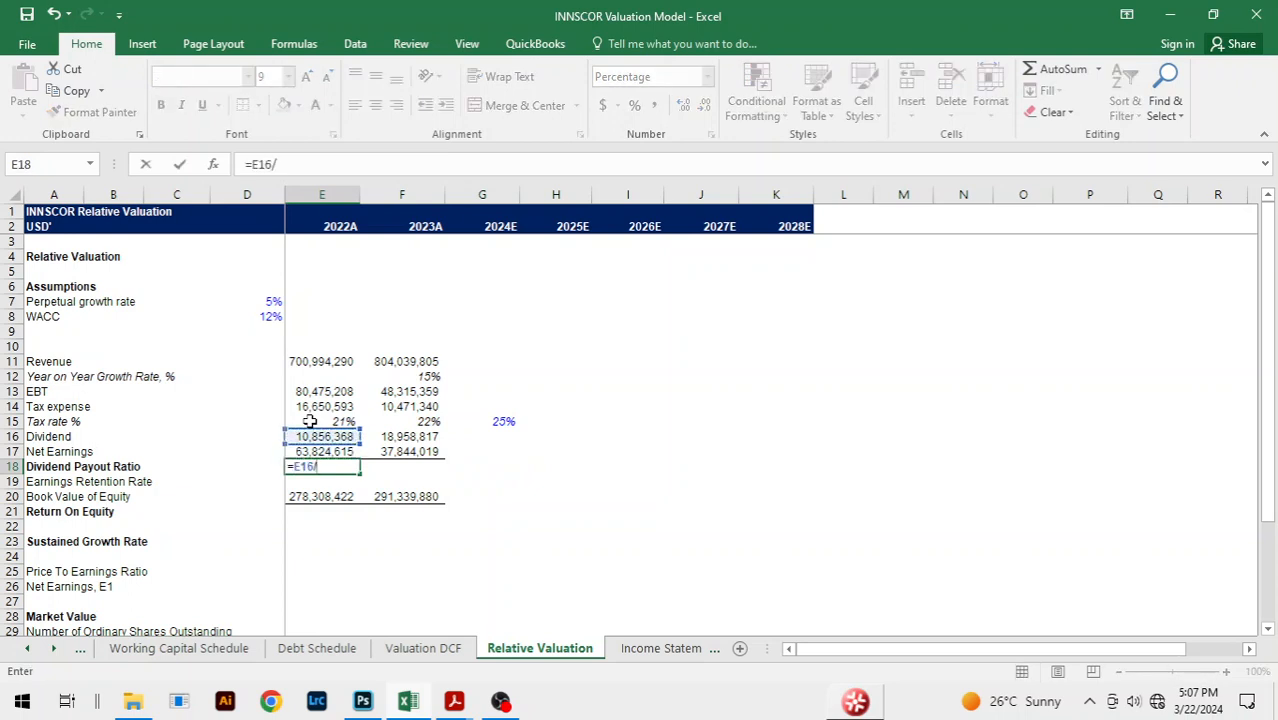
key("Up")
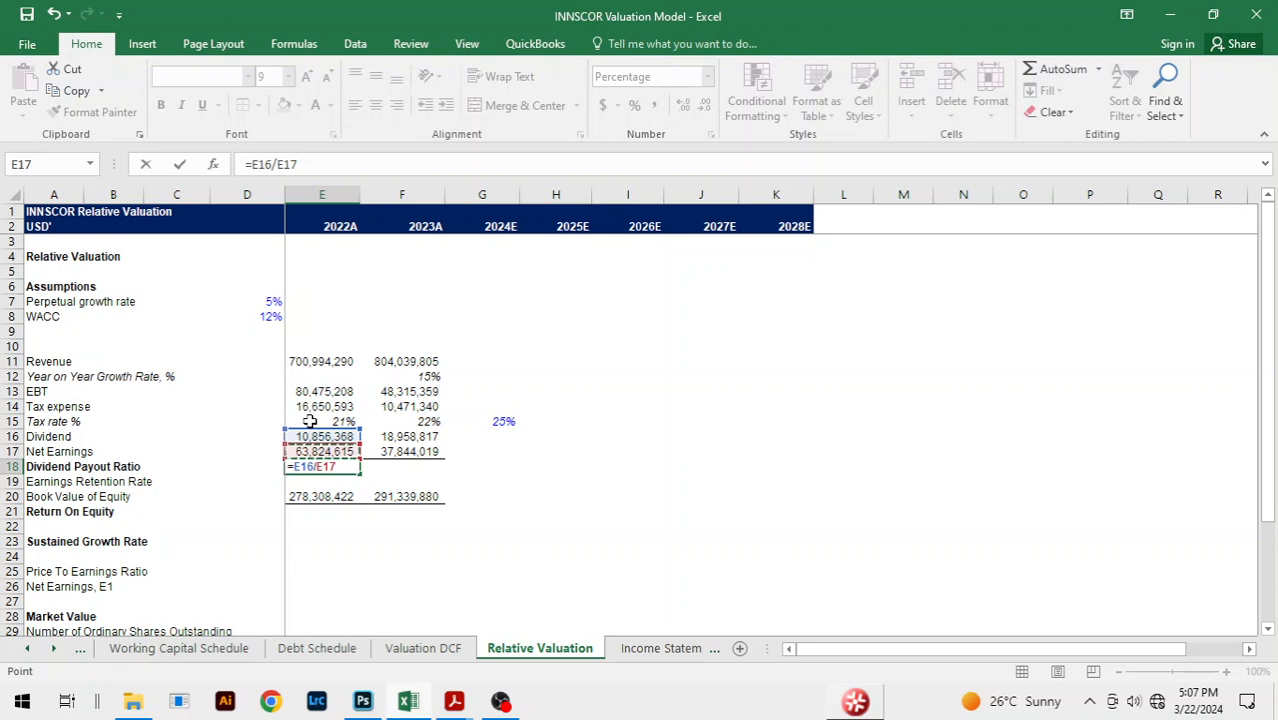
key("Return")
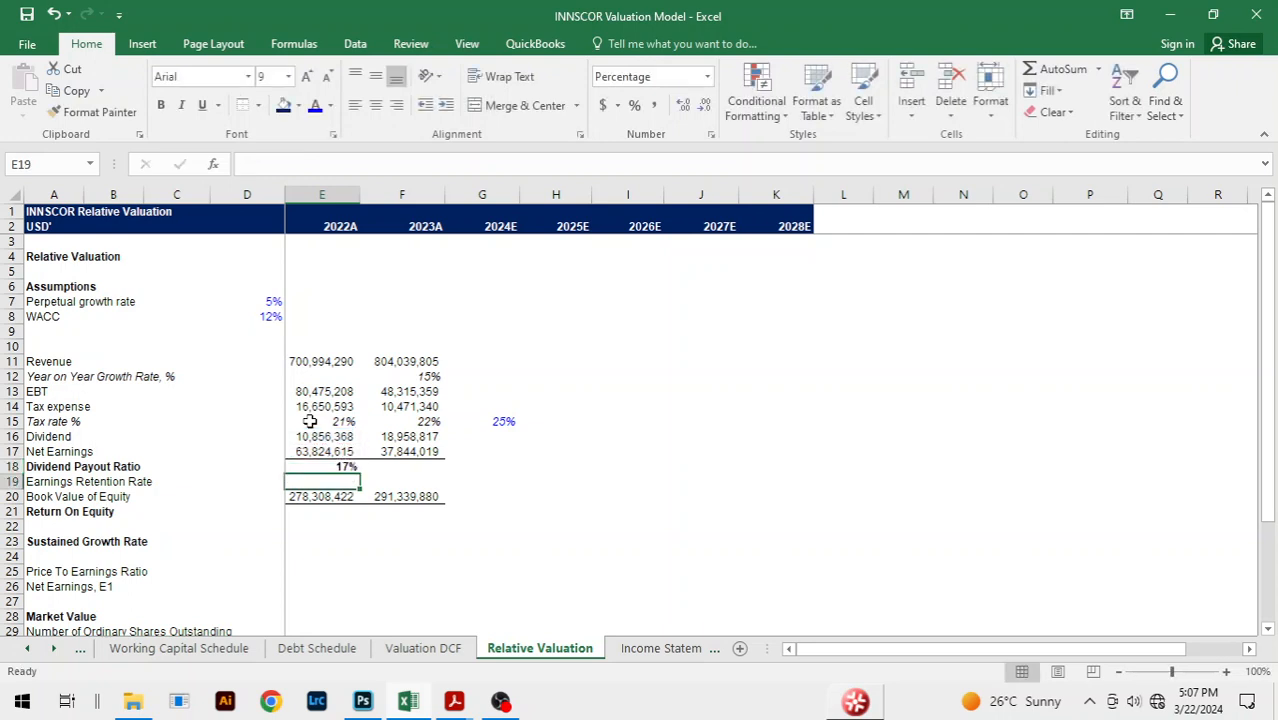
key("Up")
key("shift+Right")
key("ctrl+r")
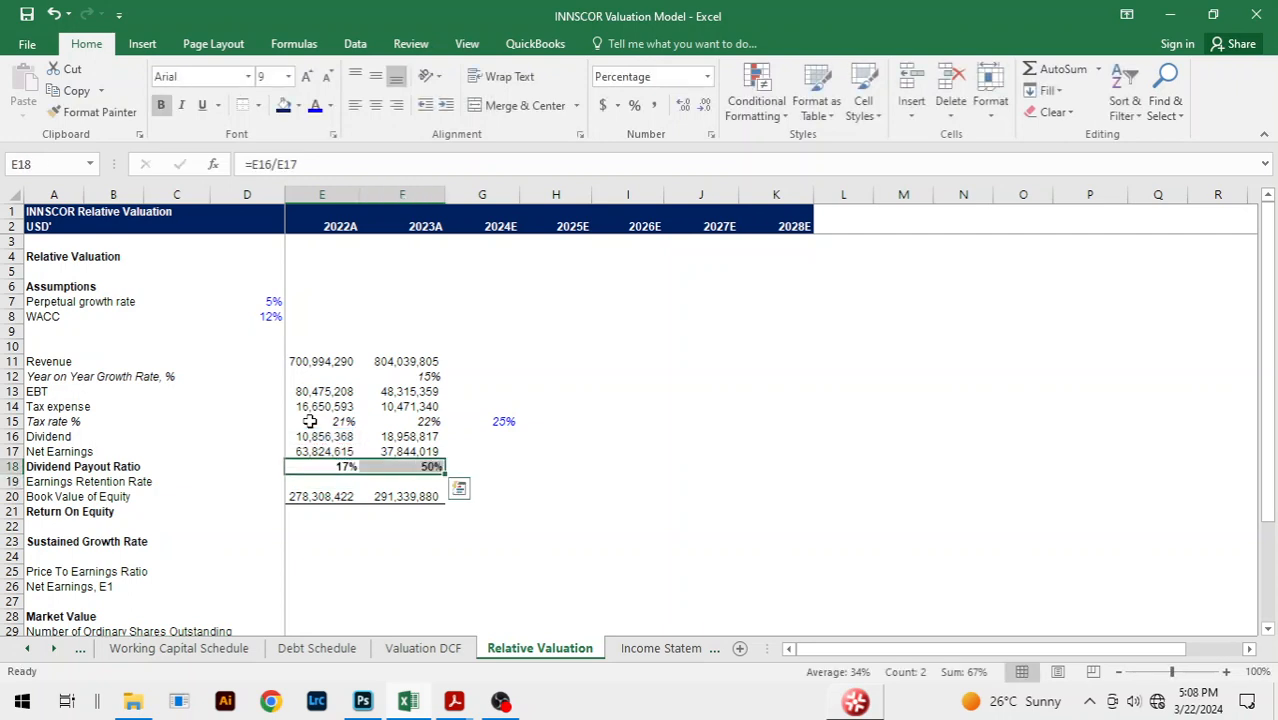
Calculate the 2022A earnings retention rate in E19 as one minus the payout ratio (=1-E18) and fill it across to 2023A
key("Down")
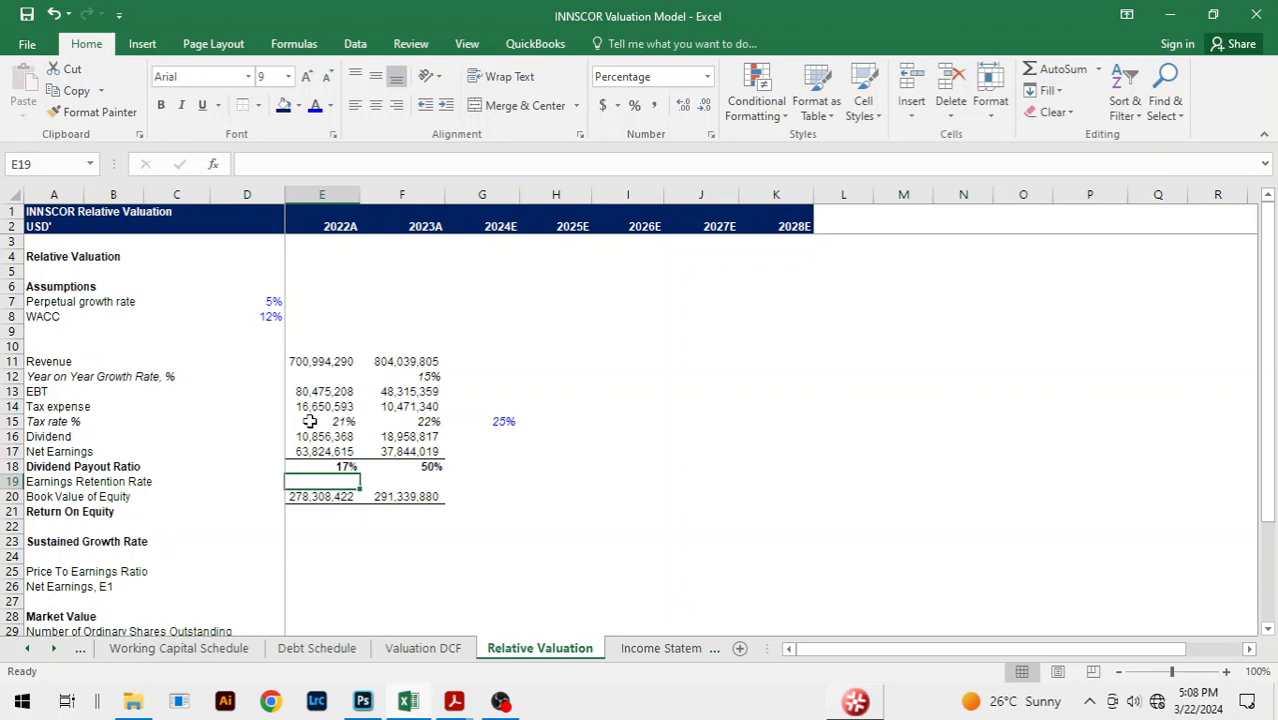
type("=1-")
key("Up")
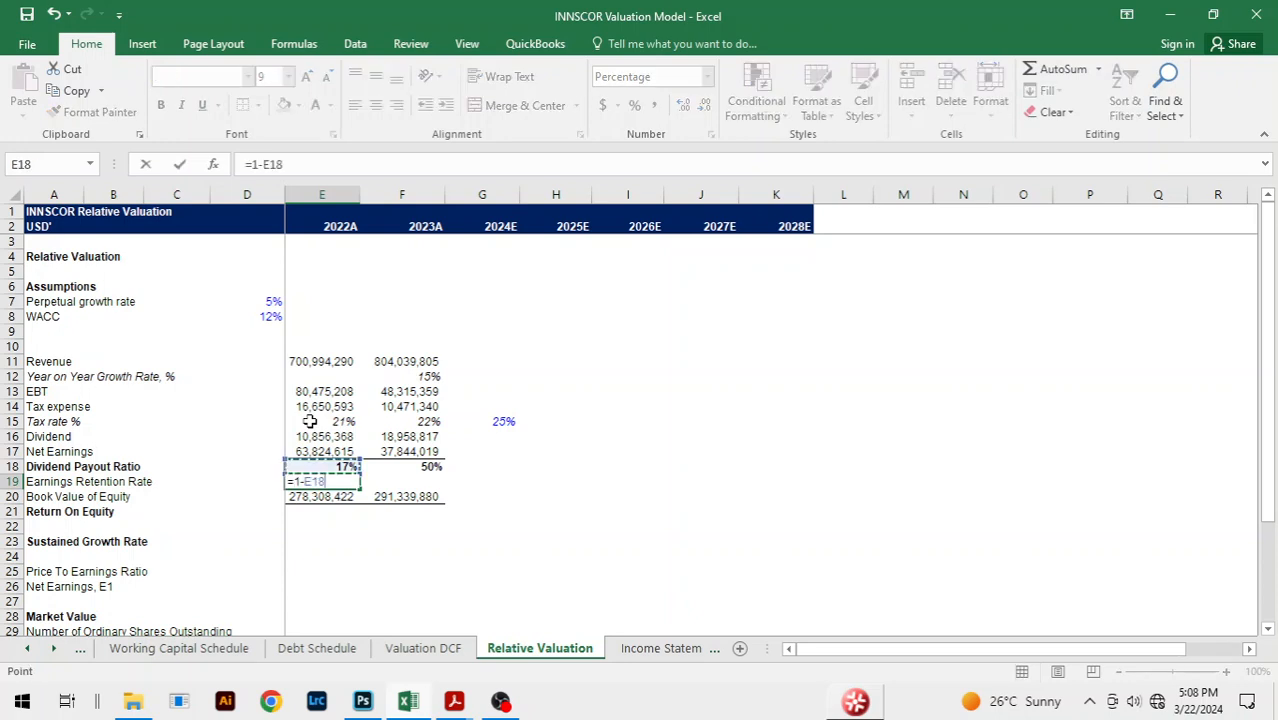
key("Return")
key("Up")
key("shift+Right")
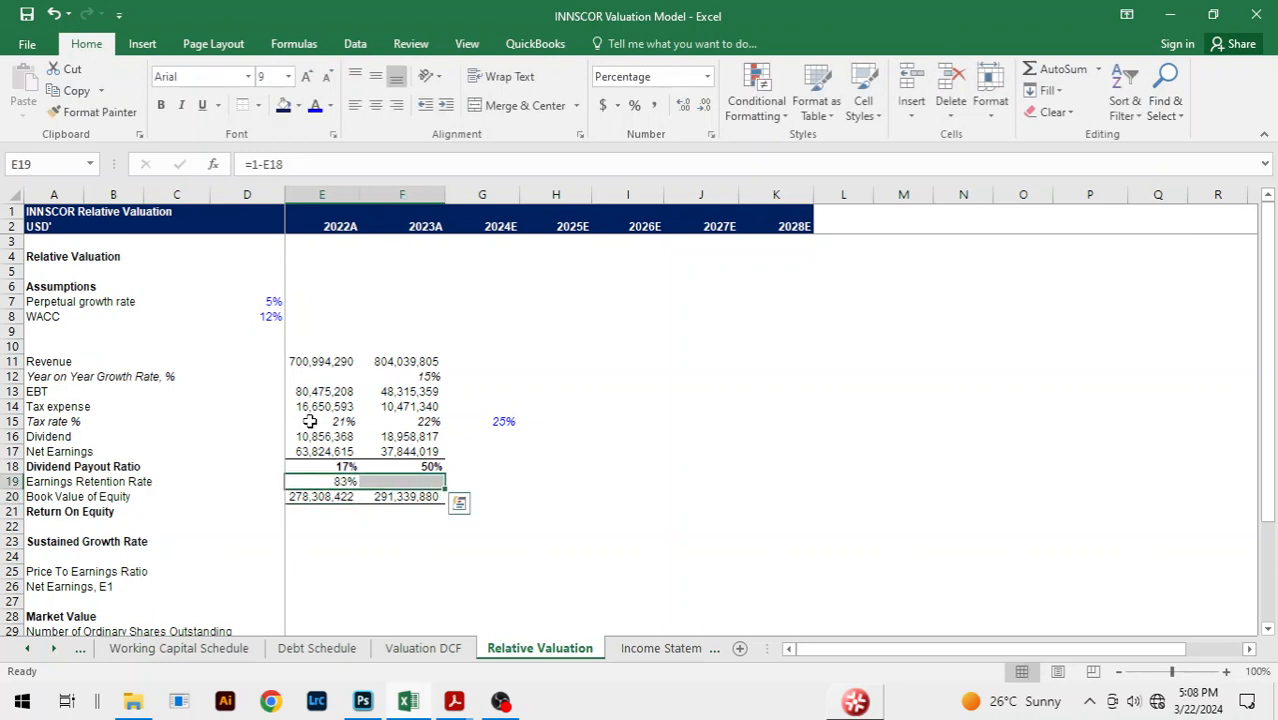
key("ctrl+r")
Calculate the 2023A return on equity in F21 as net earnings over average book value of equity (=F17/AVERAGE(E20:F20))
key("Down")
key("Down")
key("Right")
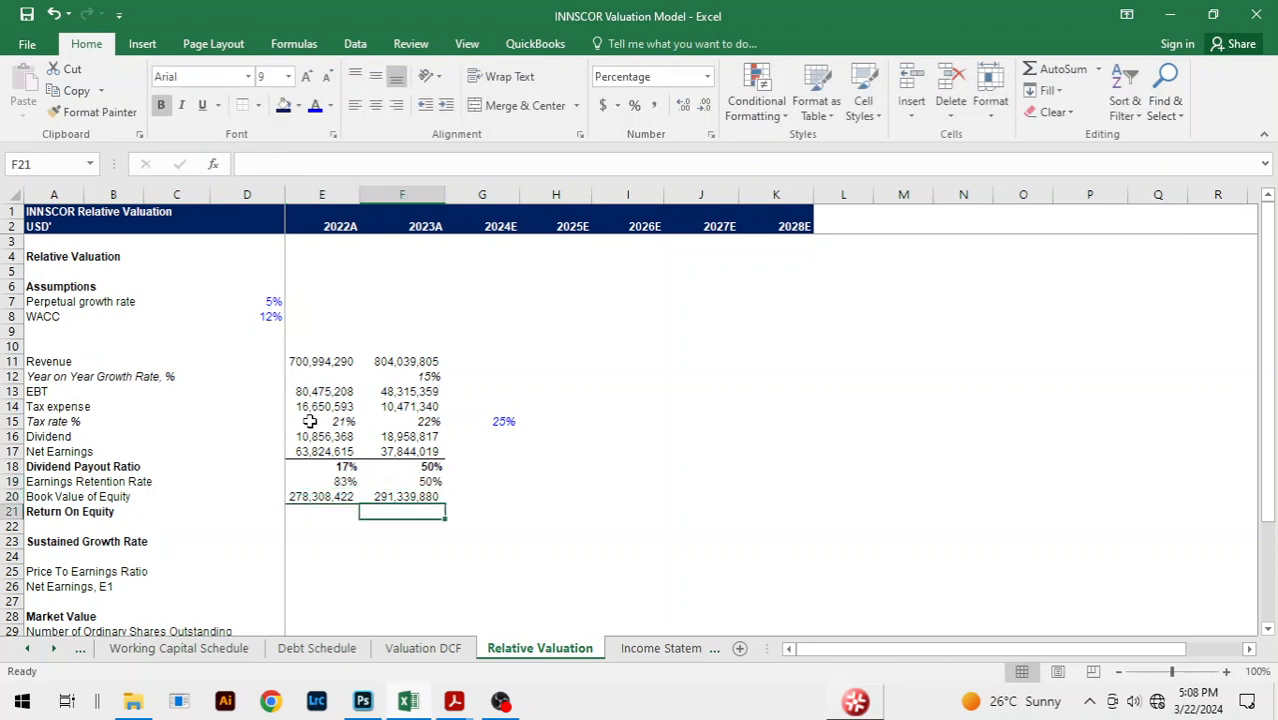
type("=")
key("Up")
key("Up")
key("Up")
key("Up")
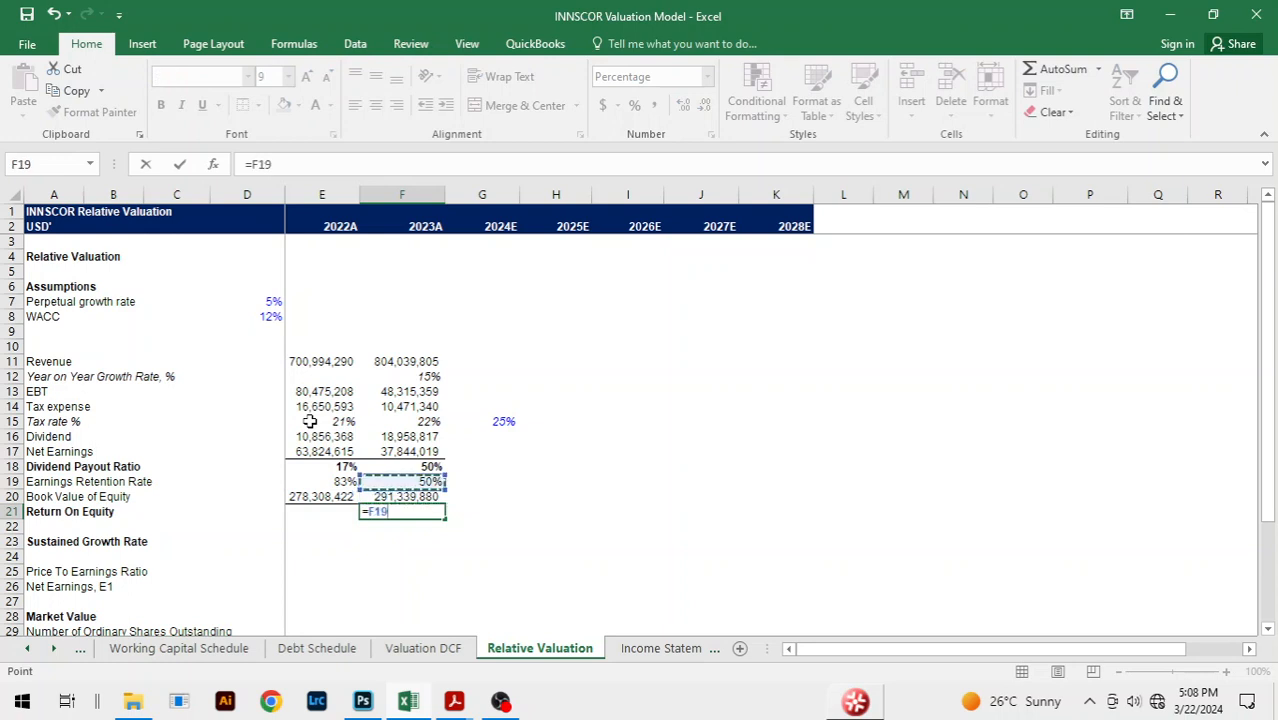
type("/aver")
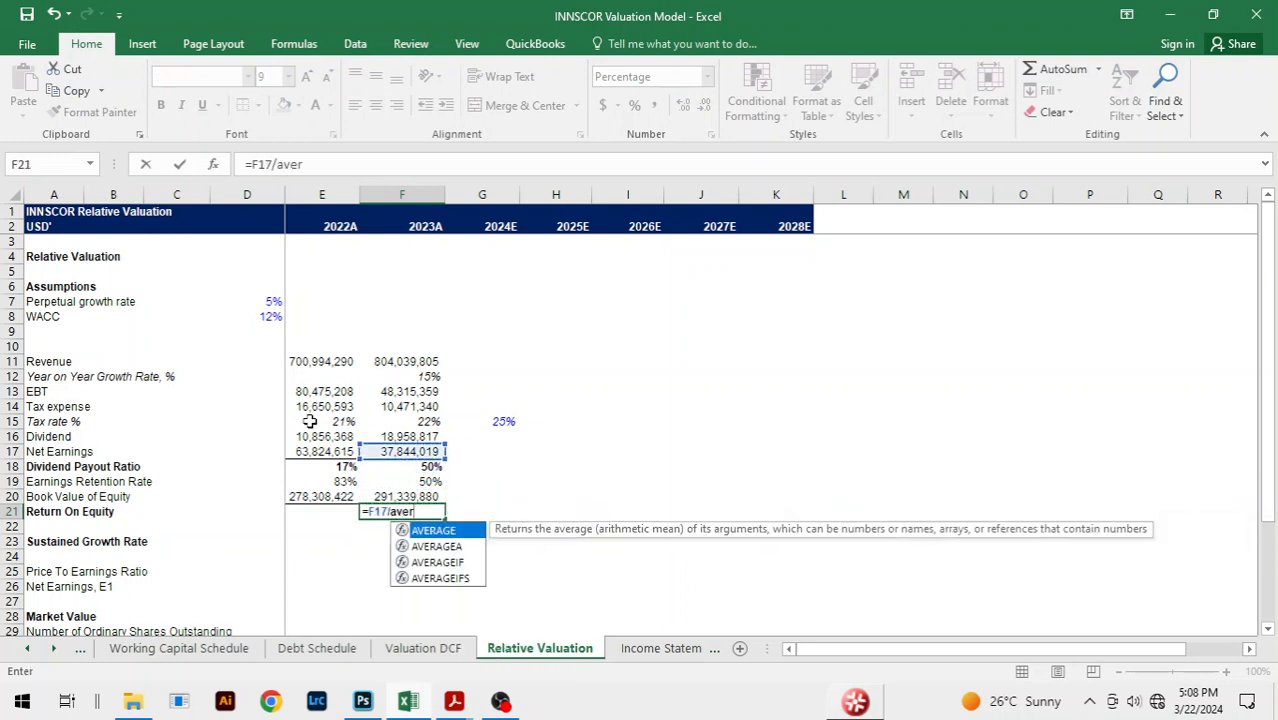
key("Tab")
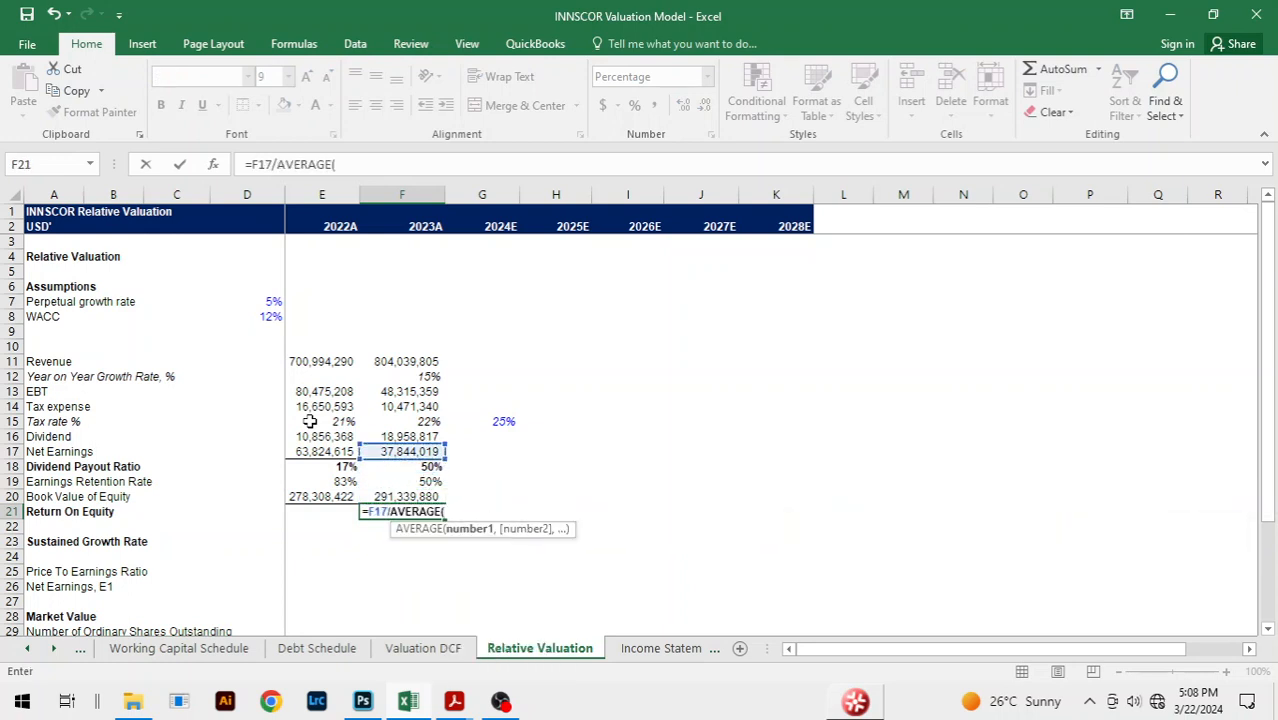
key("Up")
key("shift+Left")
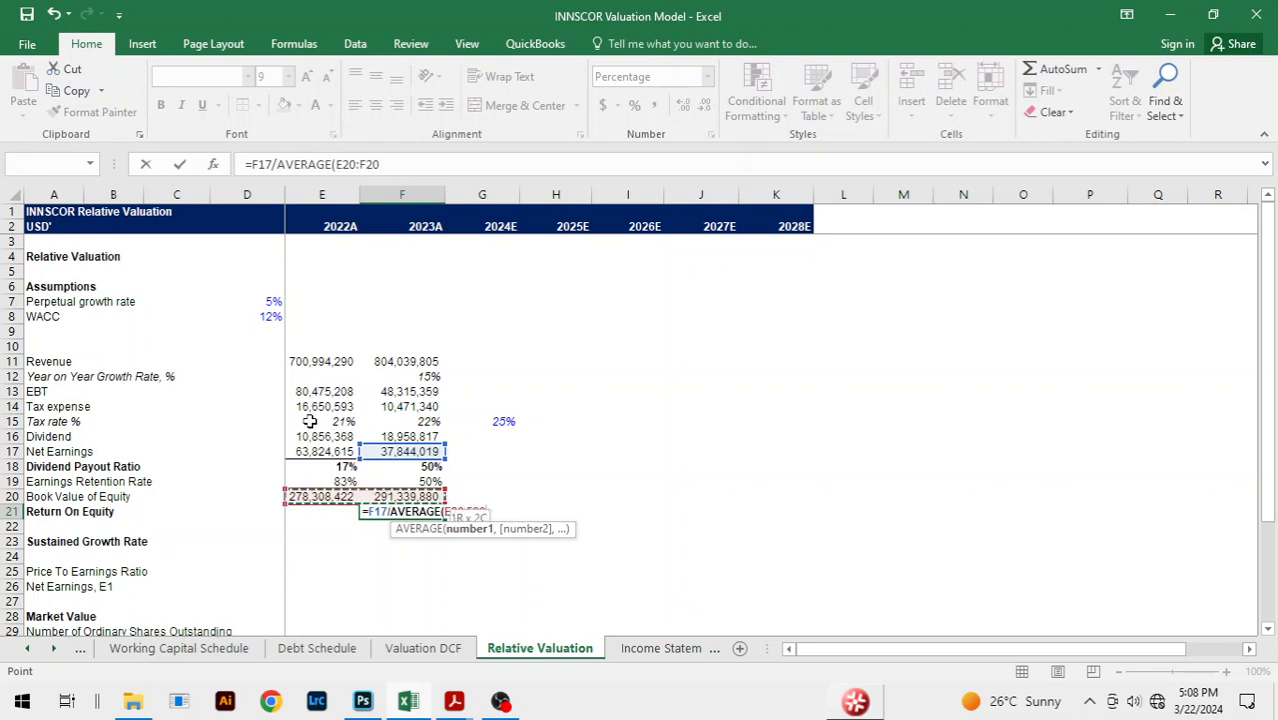
type(")")
key("Return")
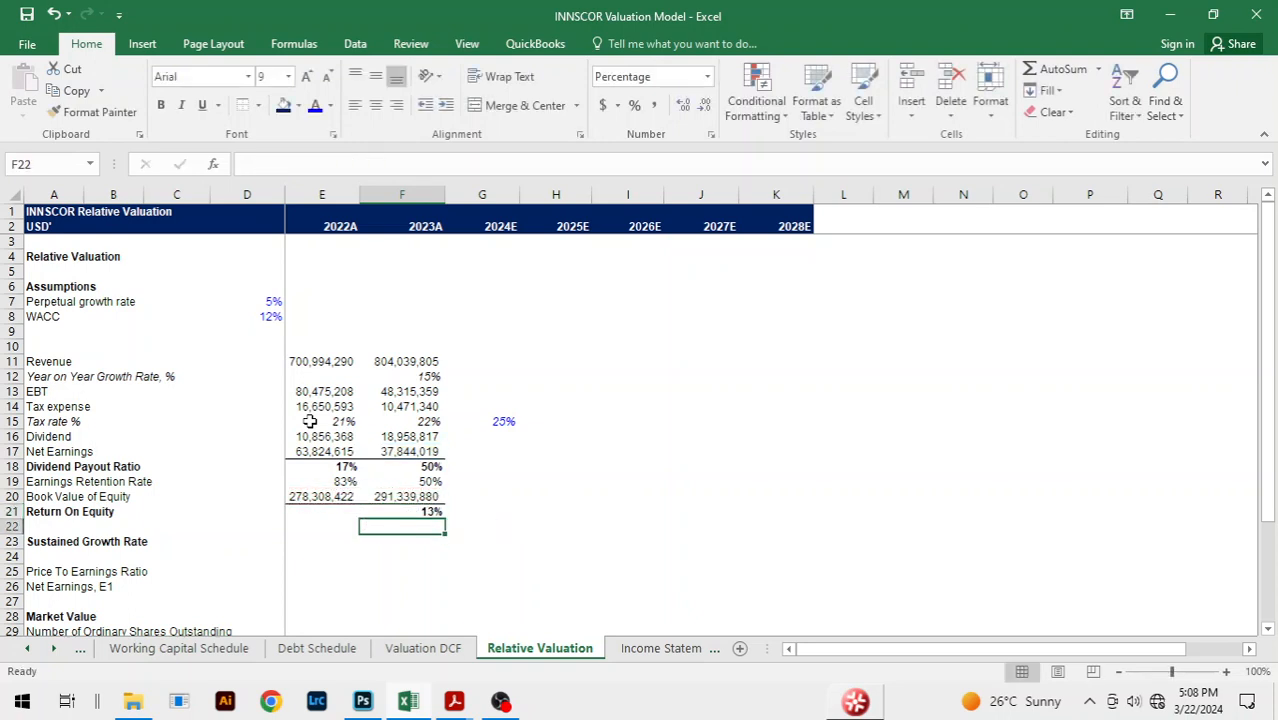
Calculate the 2023A sustained growth rate in F23 as retention rate times return on equity (=F19*F21)
key("Down")
key("Down")
key("Down")
key("Down")
key("Up")
key("Up")
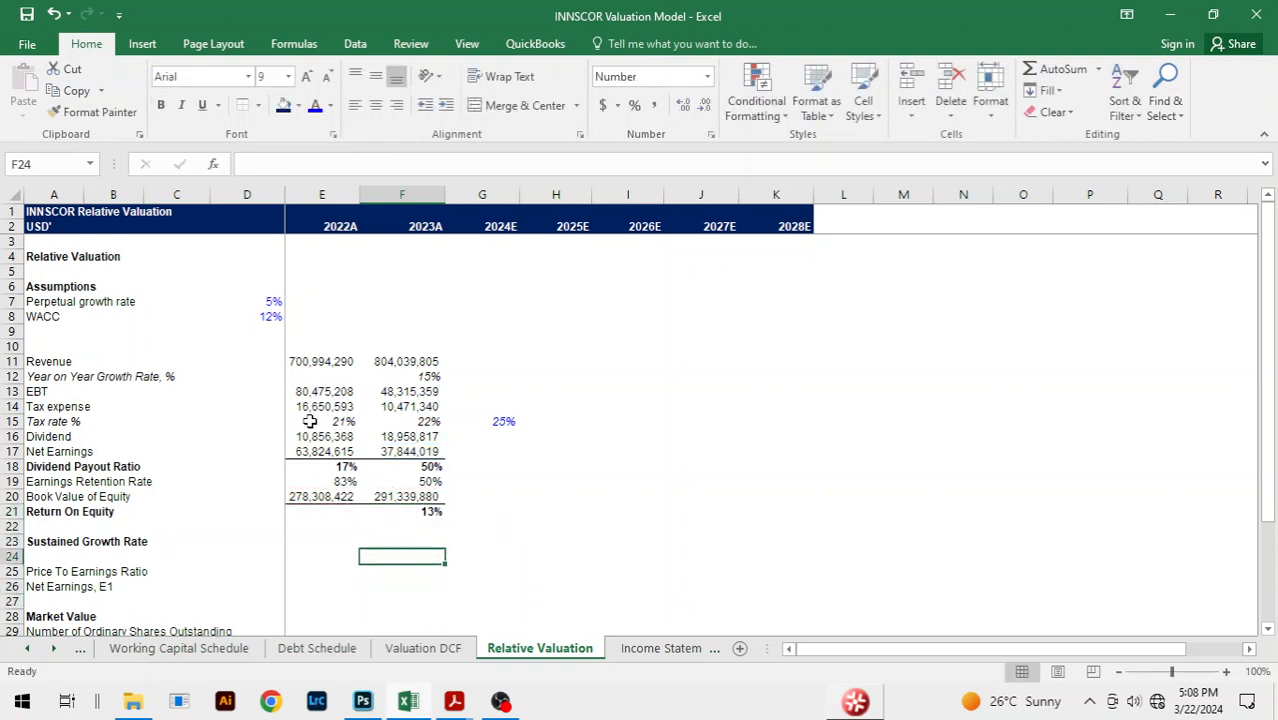
key("Up")
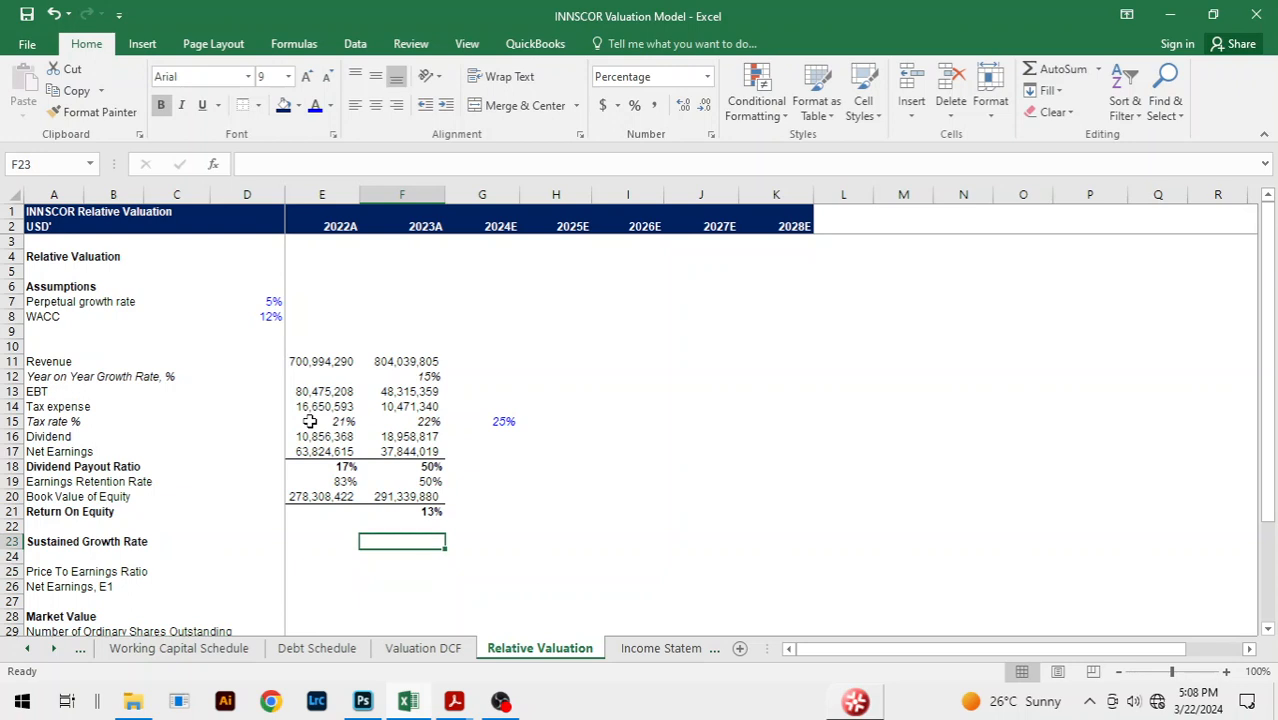
type("=")
key("Up")
key("Up")
key("Up")
key("Up")
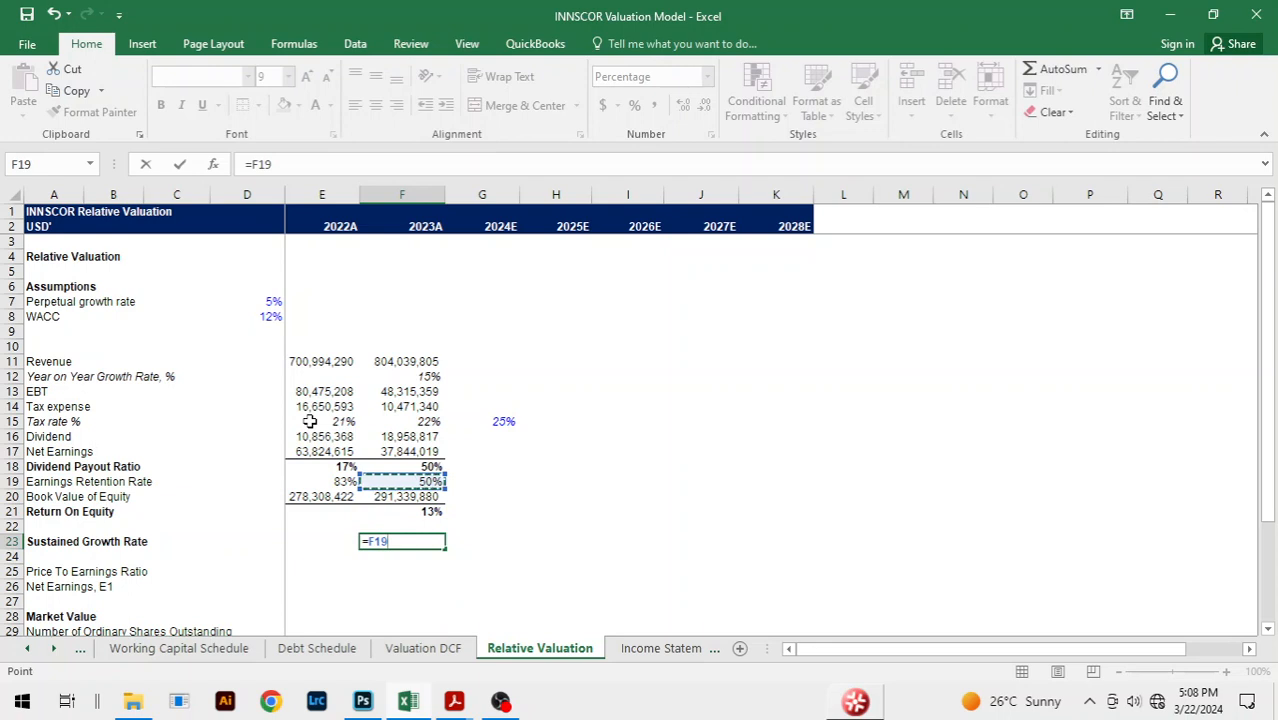
type("*")
key("Up")
key("Up")
key("Return")
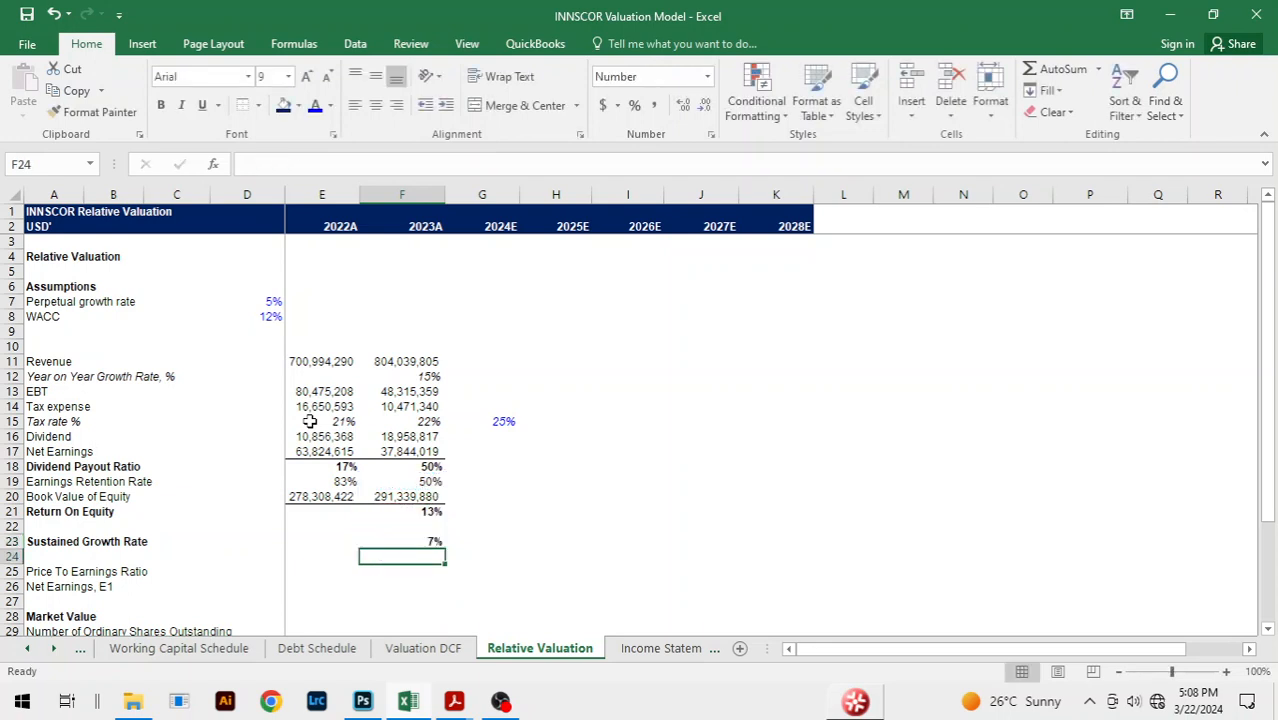
Set the 2024E sustained growth rate in G23 to 7%
key("Return")
key("Up")
key("Up")
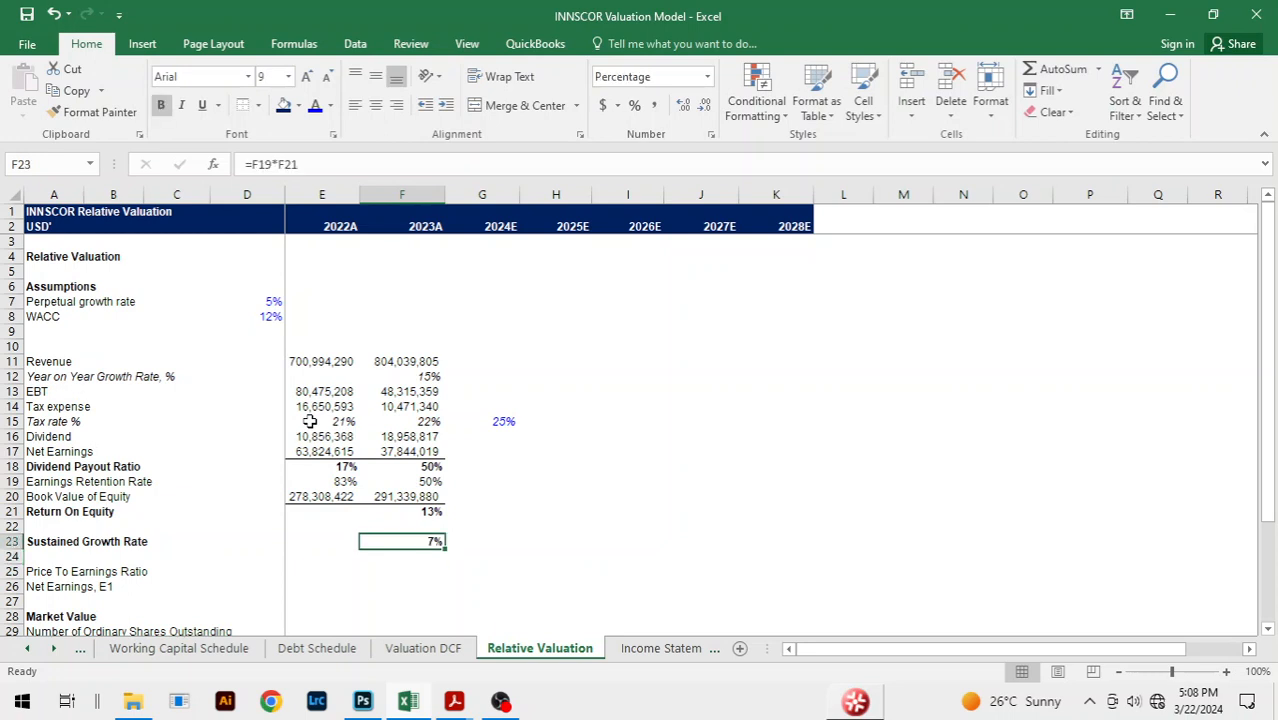
key("Right")
type("7%")
key("Return")
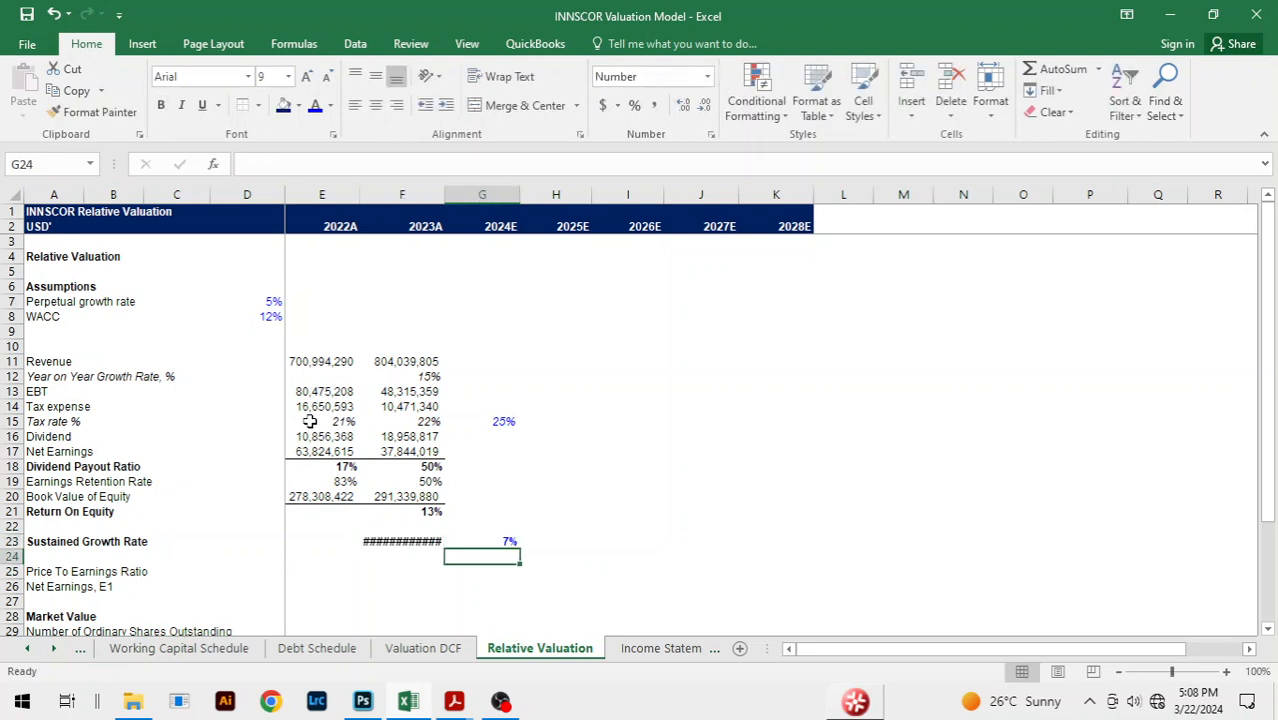
Format the 2023A sustained growth rate in F23 as a percentage with zero decimal places
key("Up")
key("Left")
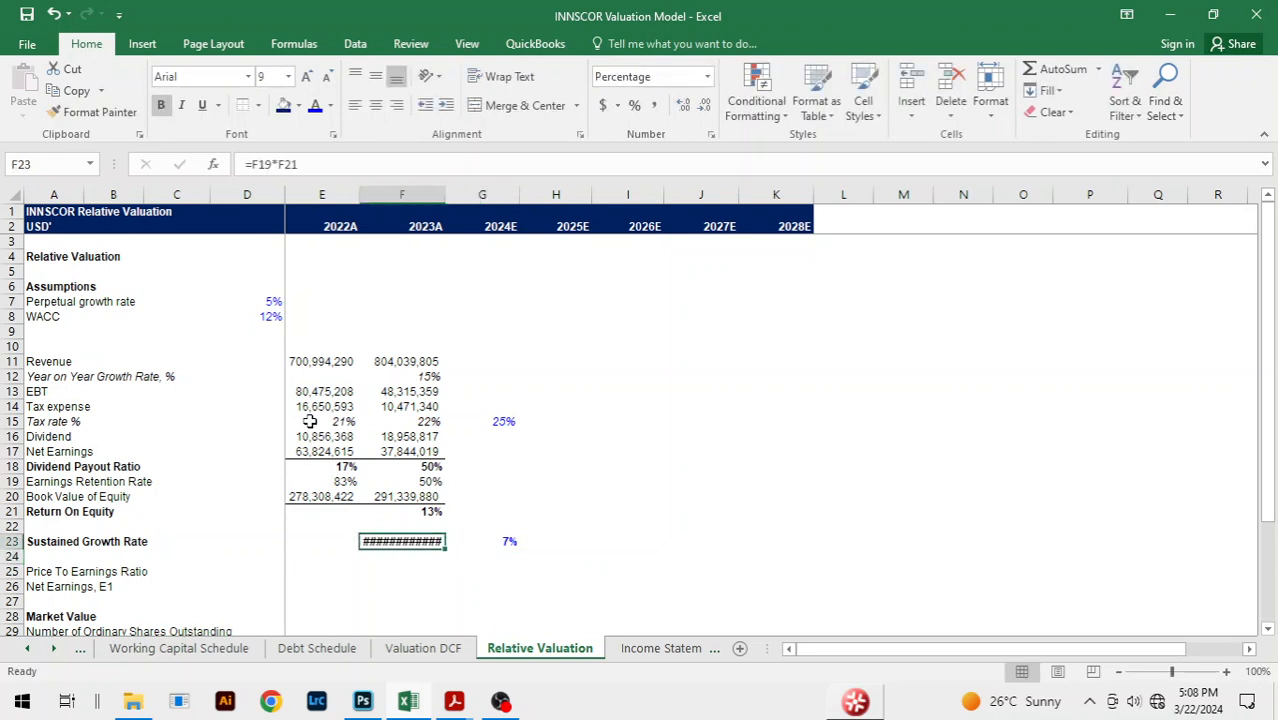
key("Right")
key("Left")
key("Right")
key("Left")
key("ctrl+1")
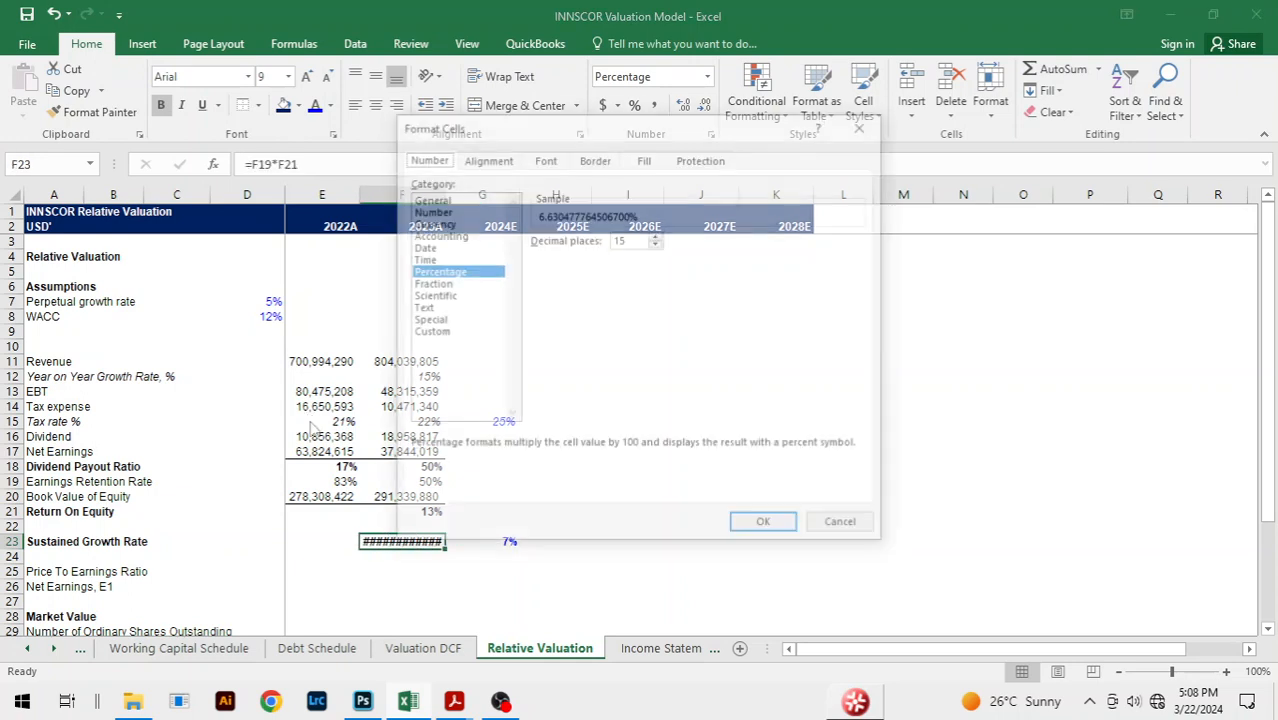
left_click(656, 244)
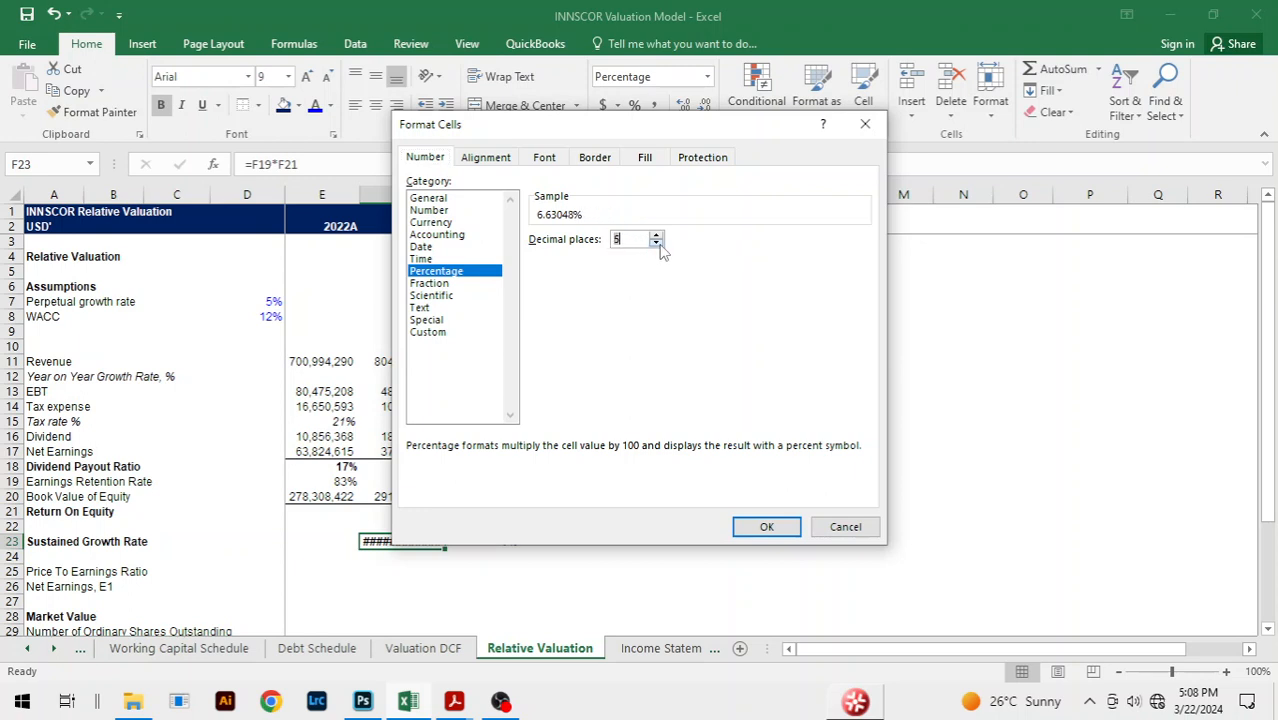
left_click(656, 244)
left_click(766, 526)
left_click(509, 572)
left_click(563, 541)
left_click(452, 547)
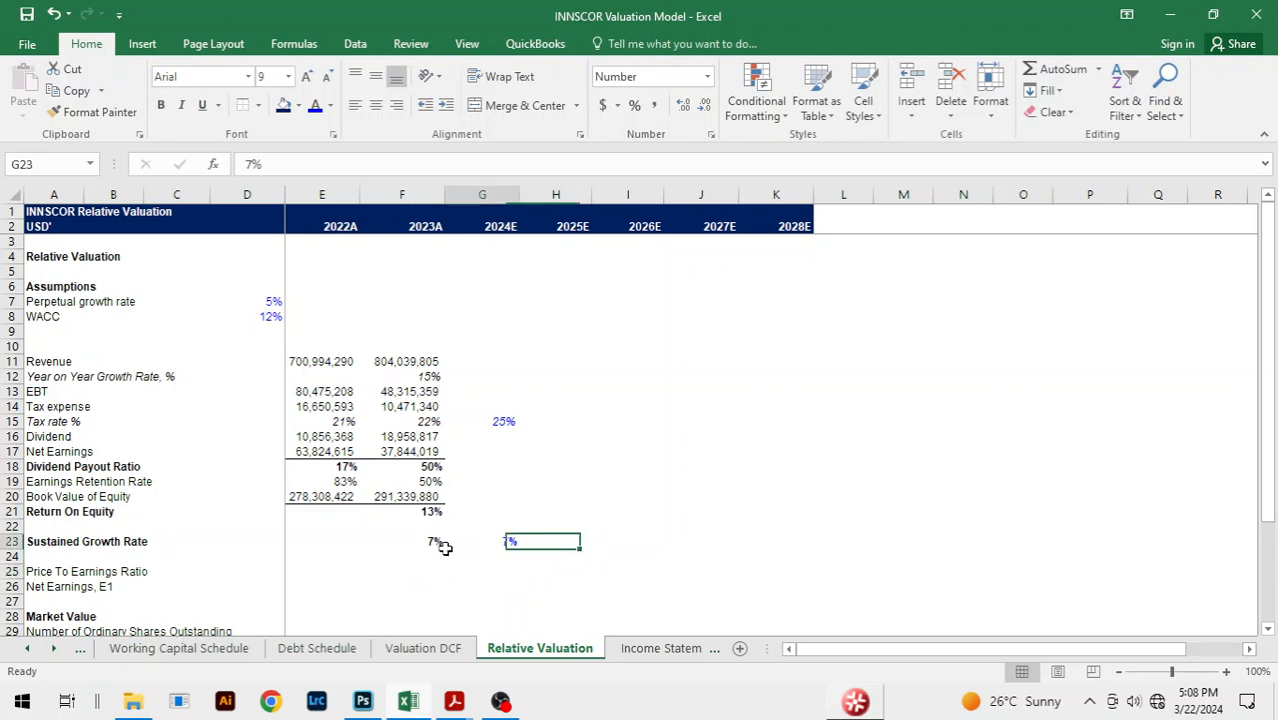
left_click(593, 541)
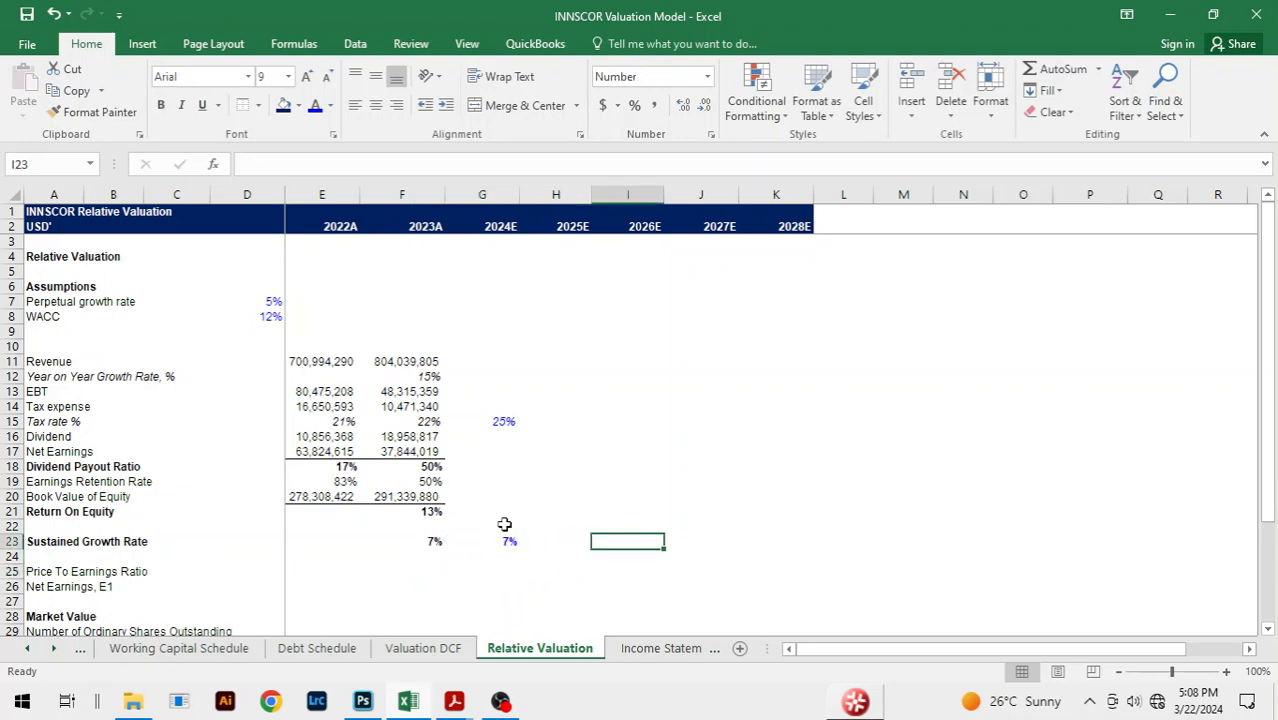
Set the 2024E dividend payout ratio in G18 to 50%
scroll(504, 524, "down", 1)
left_click(479, 421)
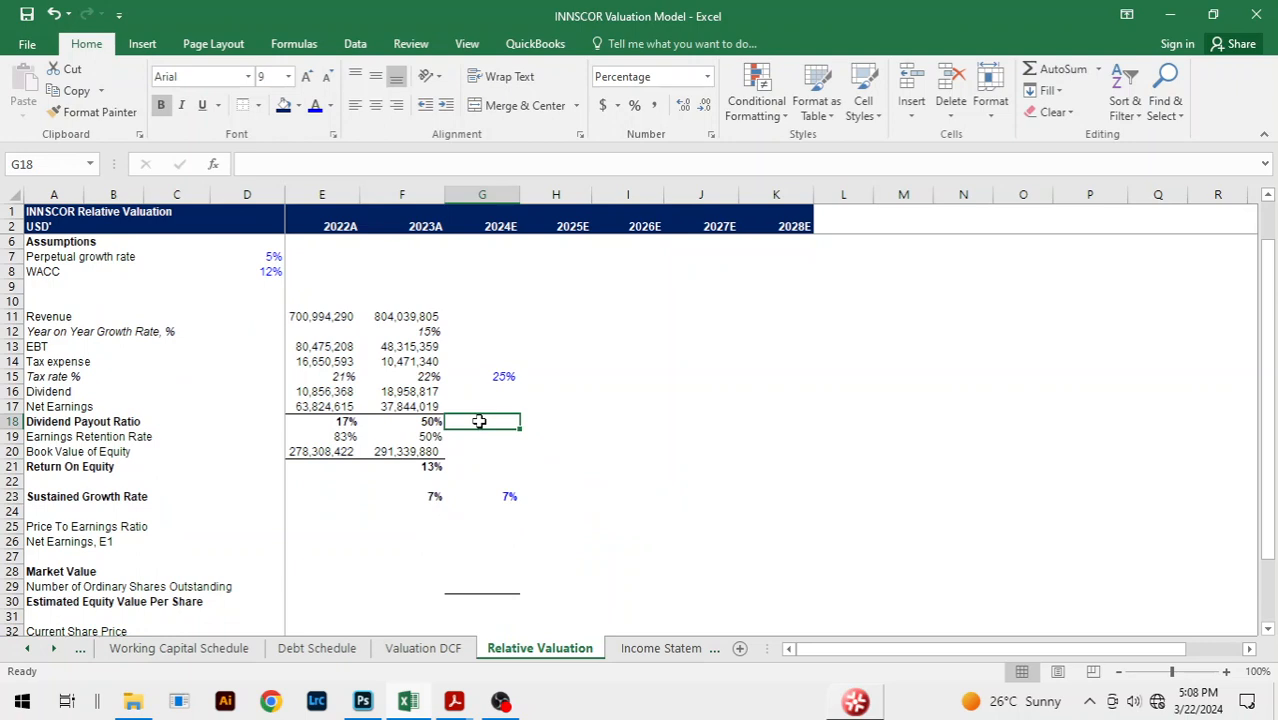
type("50")
key("Return")
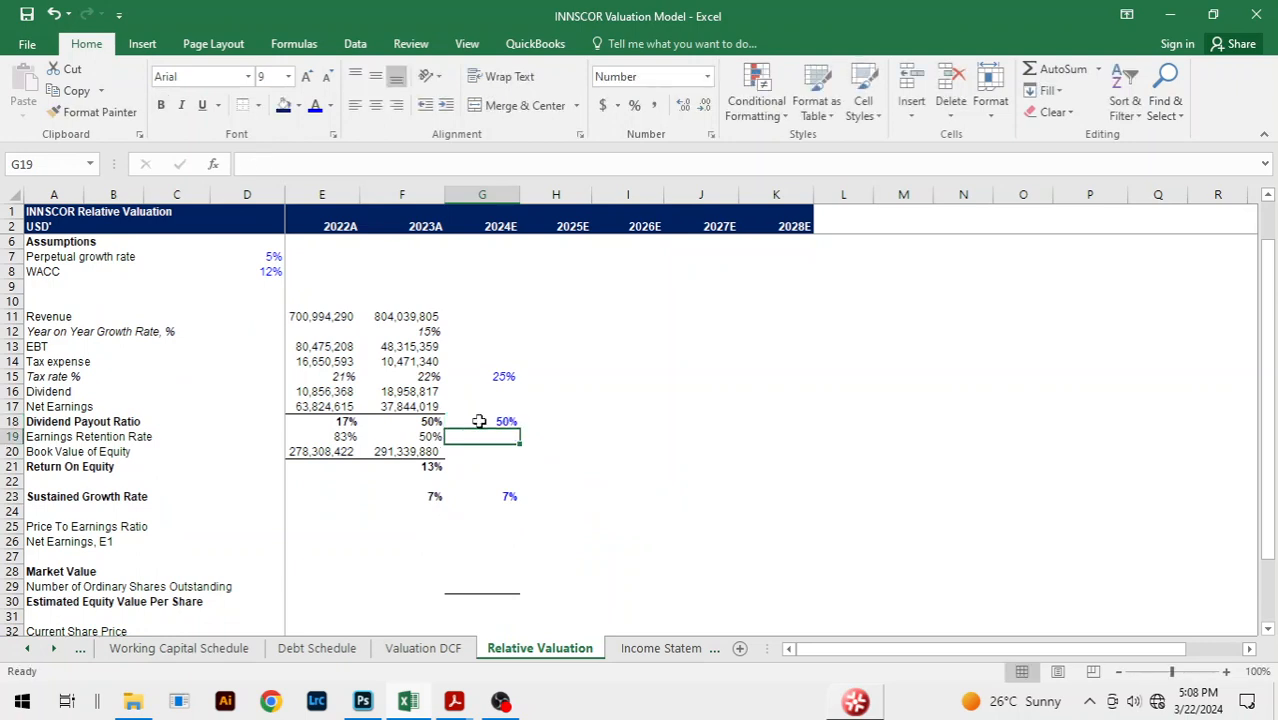
left_click(535, 424)
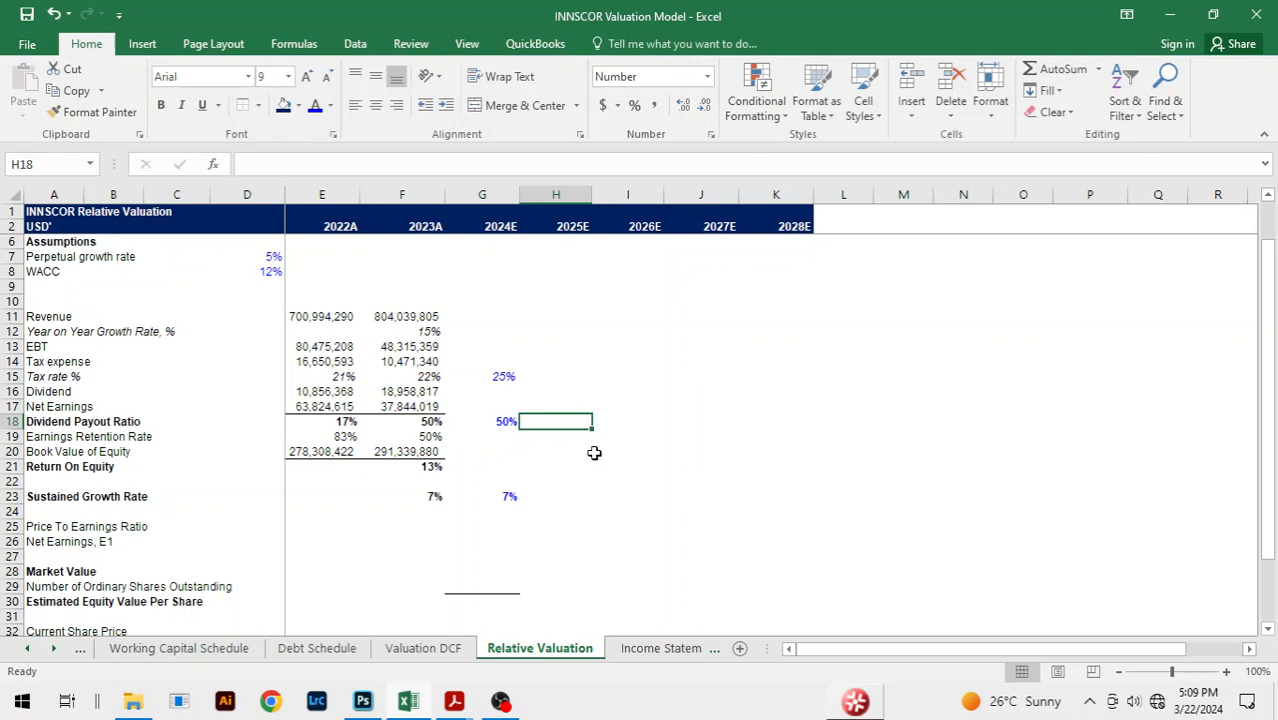
Set the 2024E dividend payout ratio in G18 to 45%
left_click(484, 424)
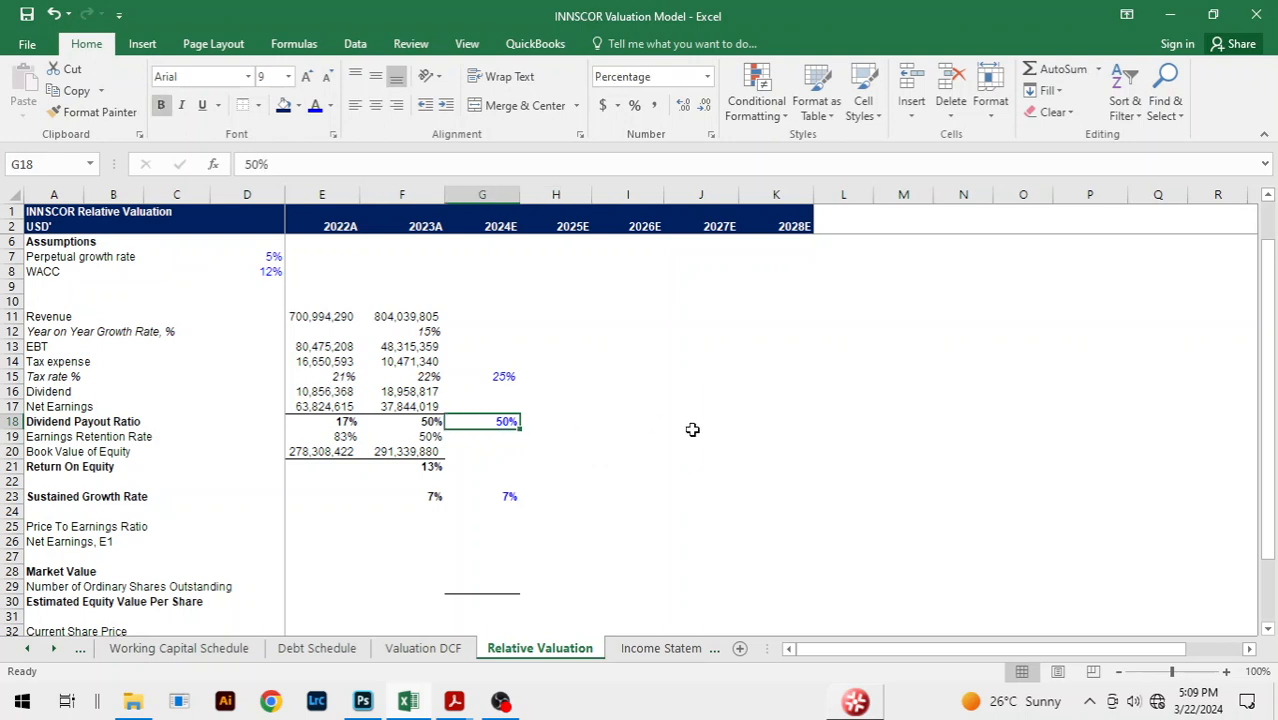
type("45")
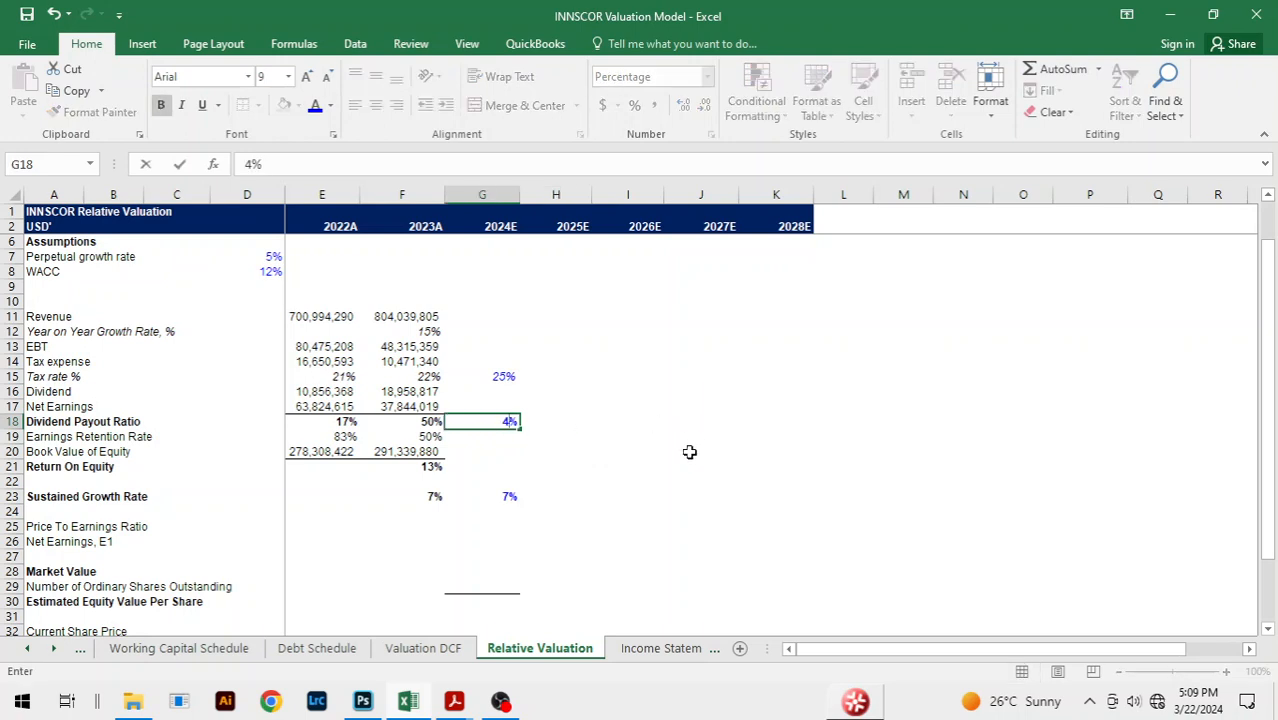
key("Return")
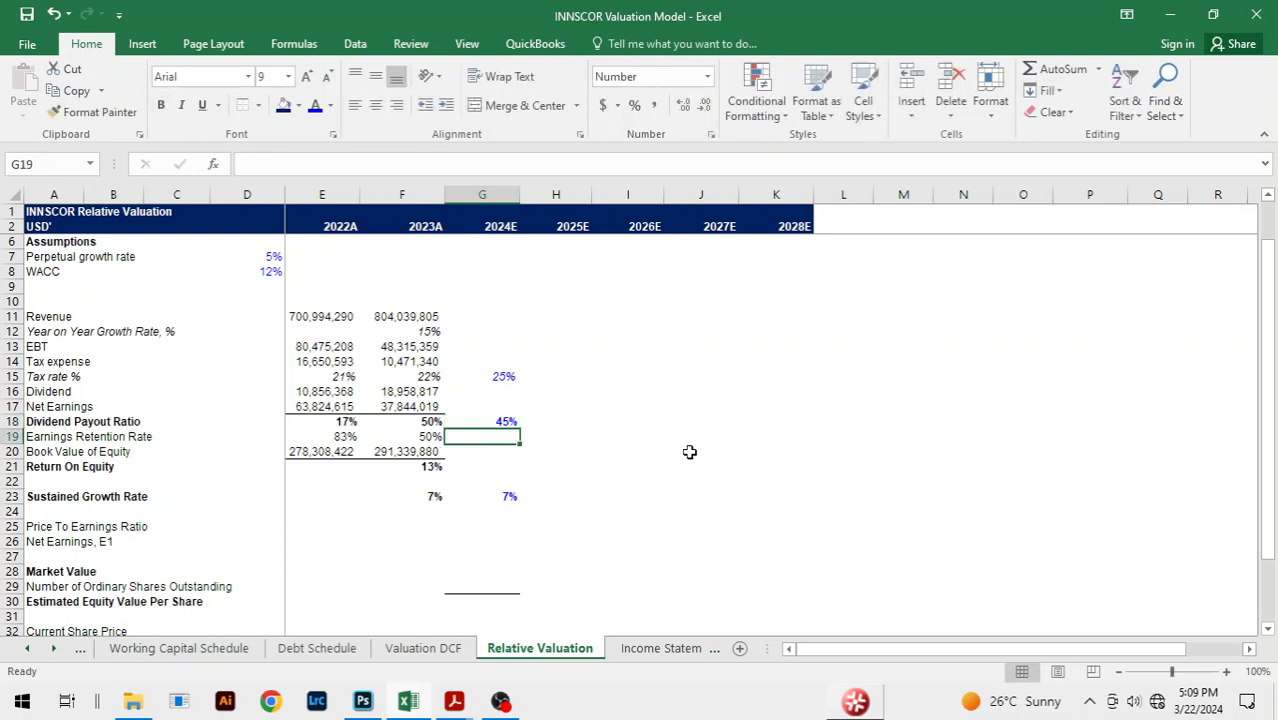
left_click(660, 447)
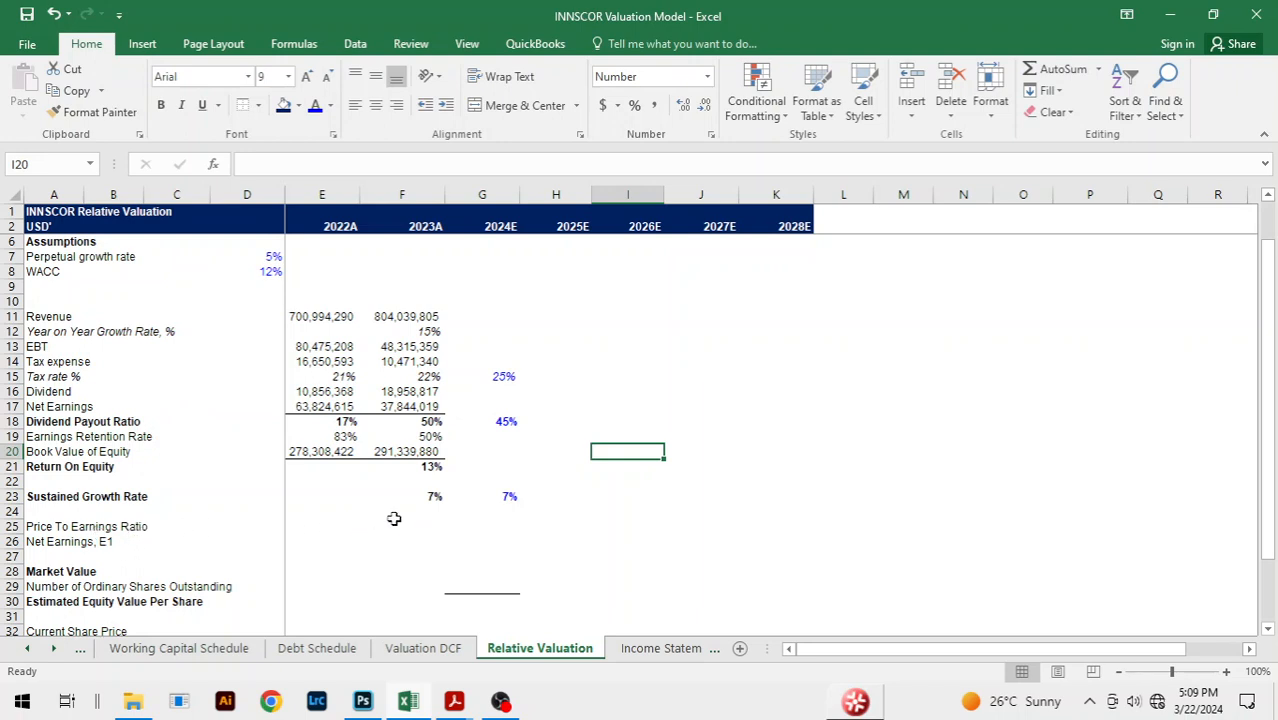
Calculate the price to earnings ratio in F25 as the 2024E payout ratio over WACC minus perpetual growth rate (=G18/(D8-D7))
left_click(434, 525)
type("=")
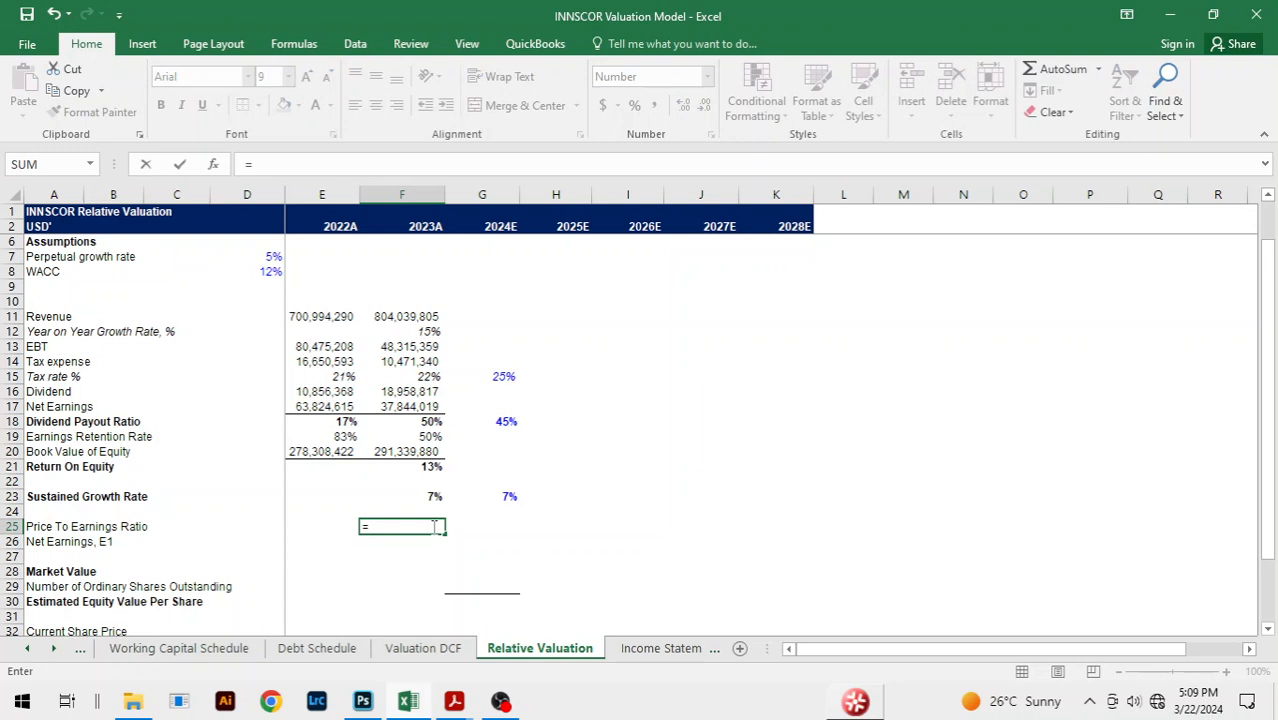
key("Up")
key("Up")
key("Up")
key("Up")
key("Up")
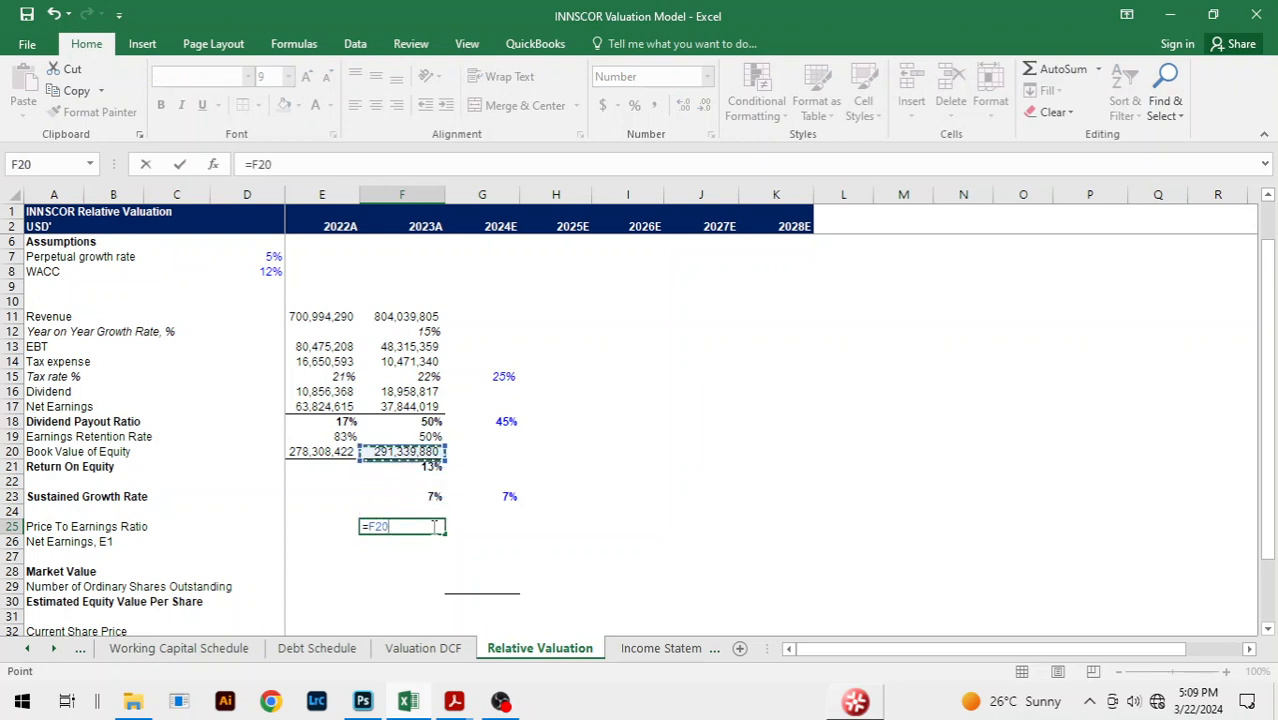
key("Up")
key("Up")
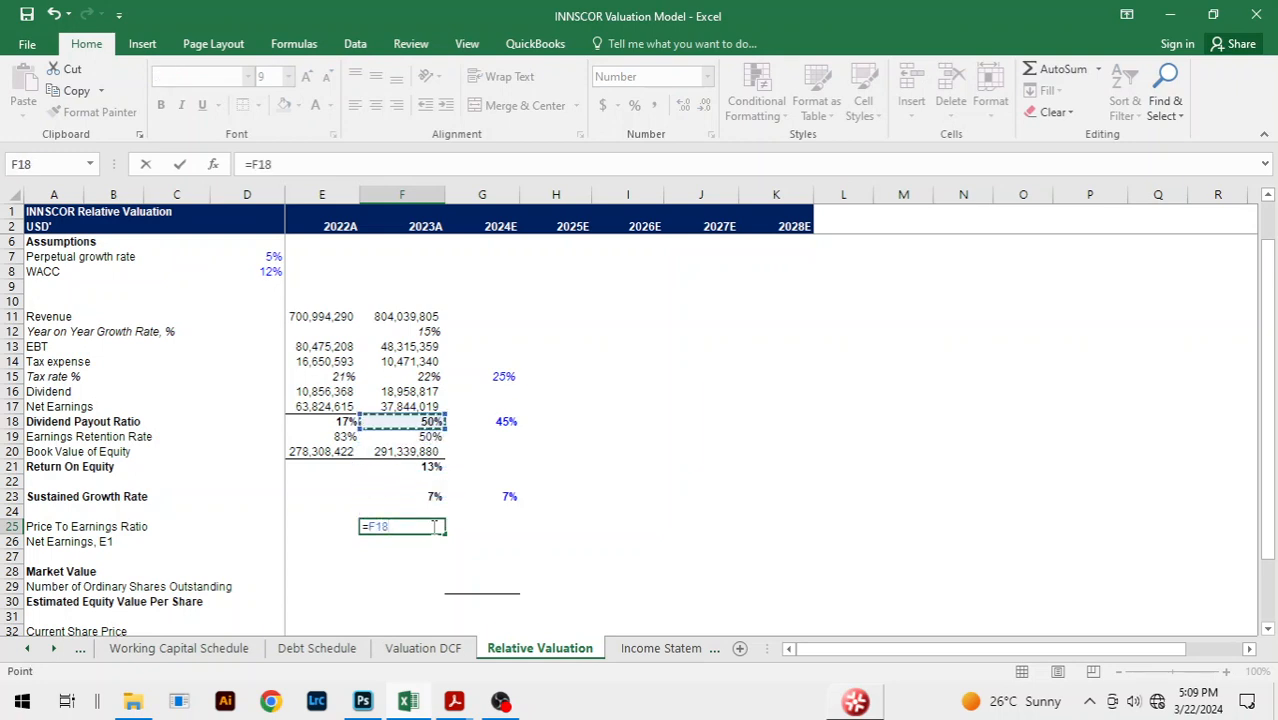
key("Right")
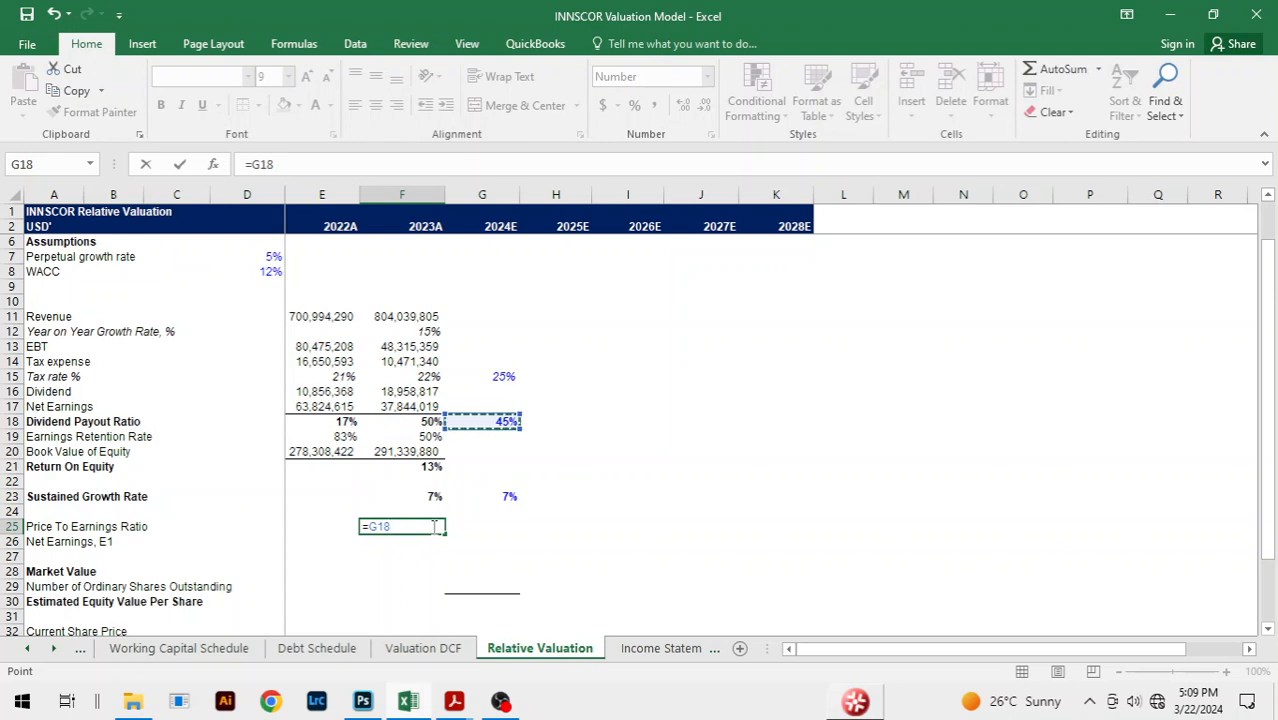
type("/(")
left_click(264, 274)
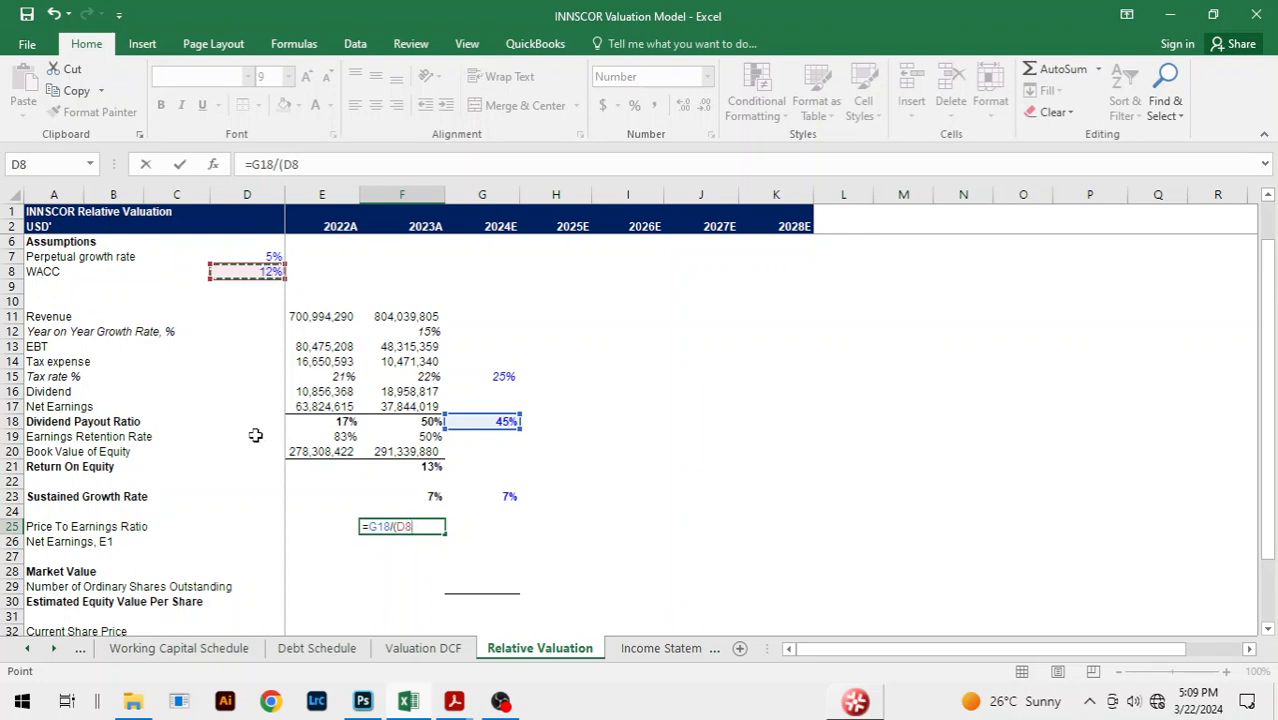
type("-")
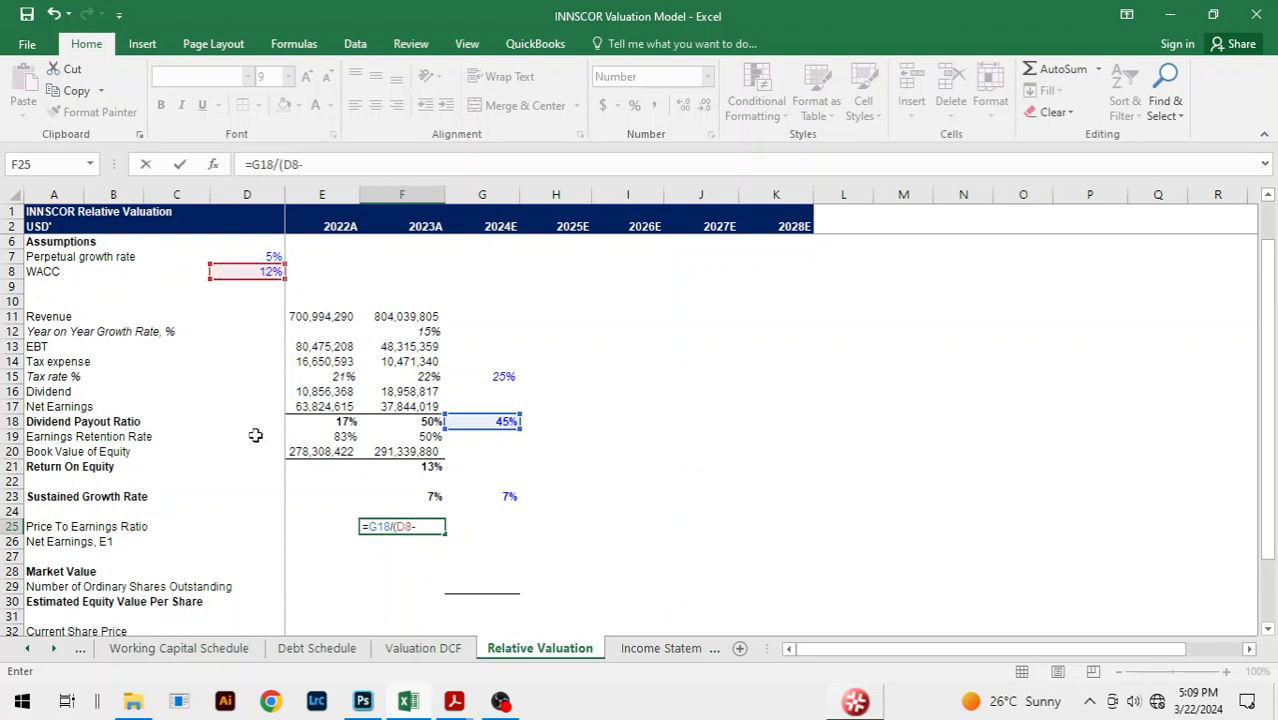
left_click(275, 256)
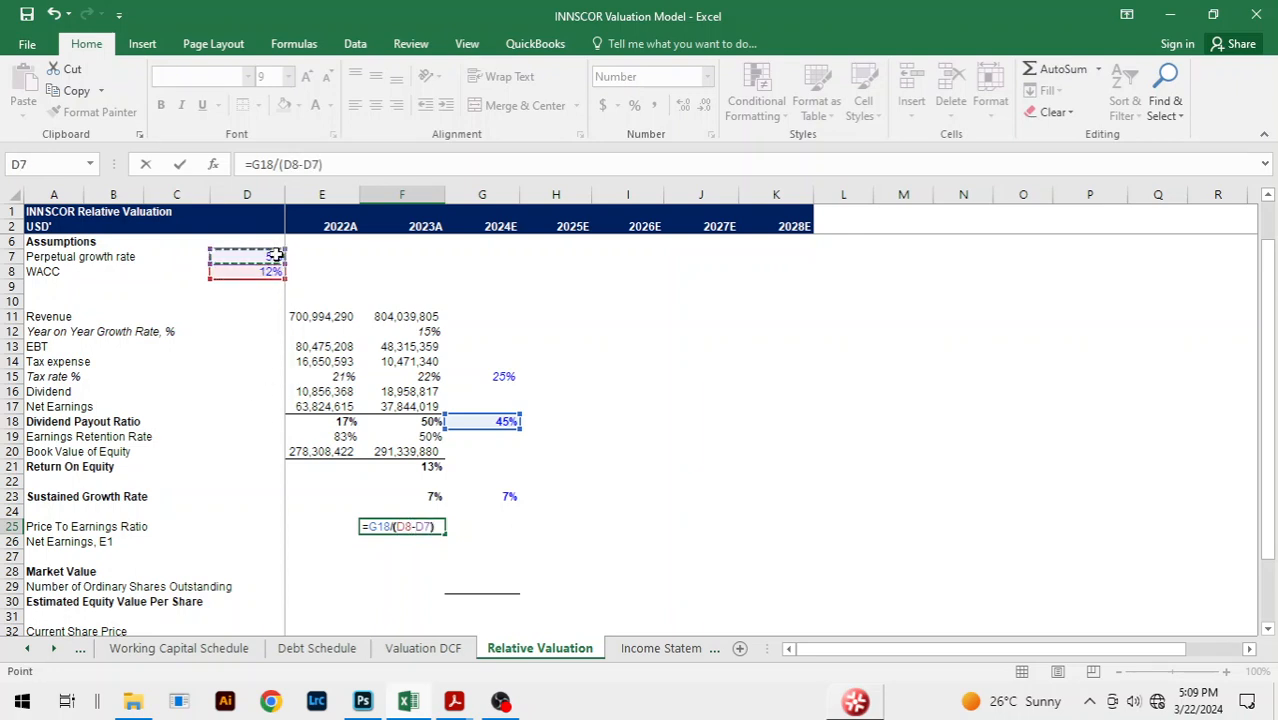
key("Return")
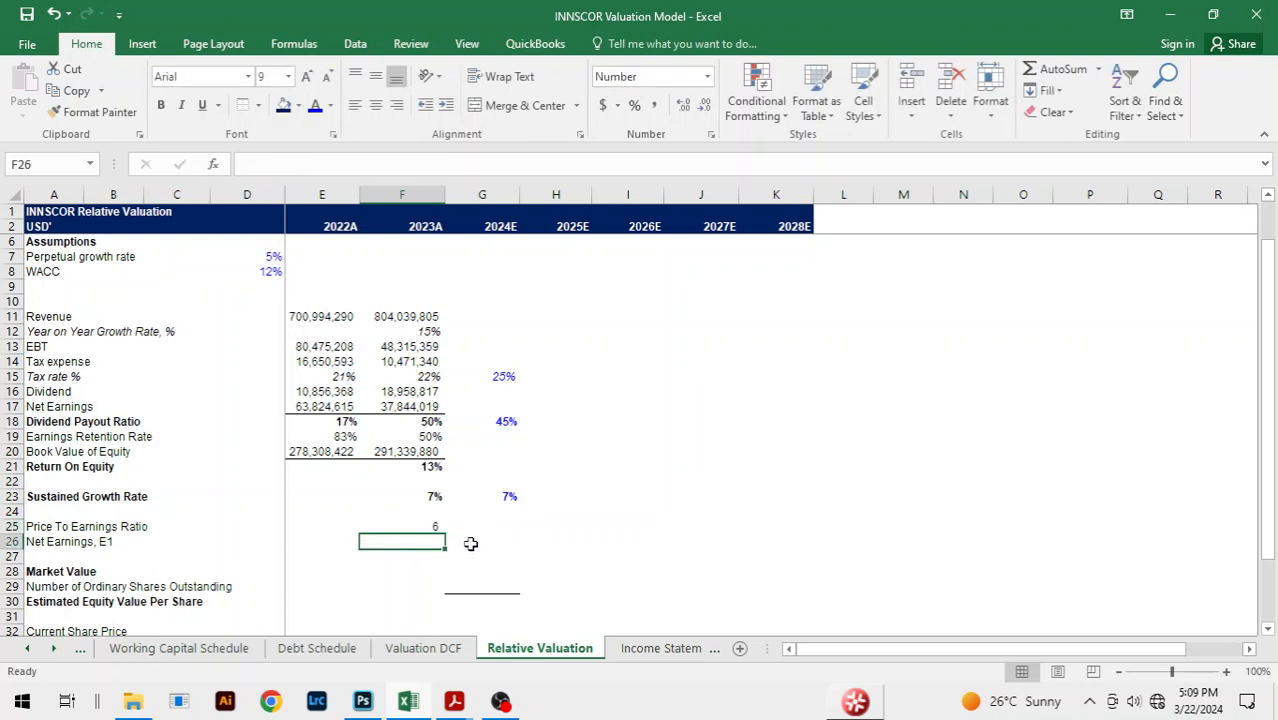
Convert the WACC in D8 to an after-tax rate using the 2024E tax rate, with the formula =12%*(1-G15)
left_click(398, 525)
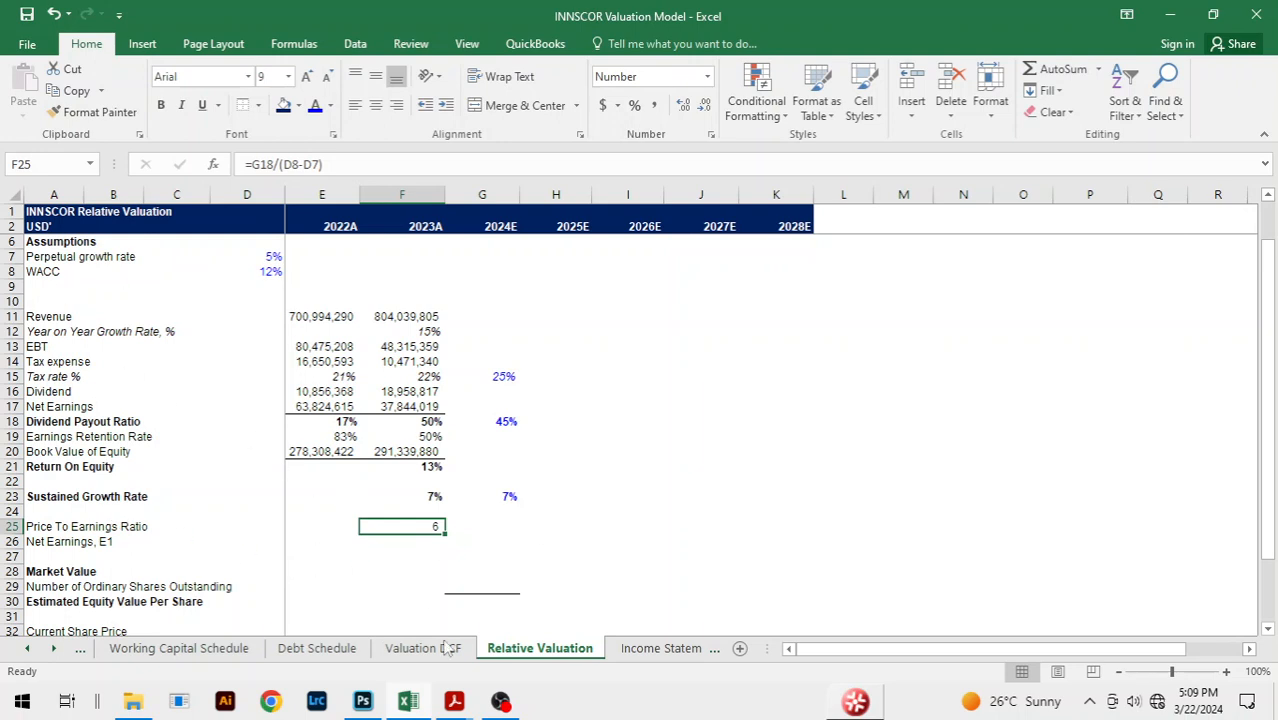
left_click(263, 274)
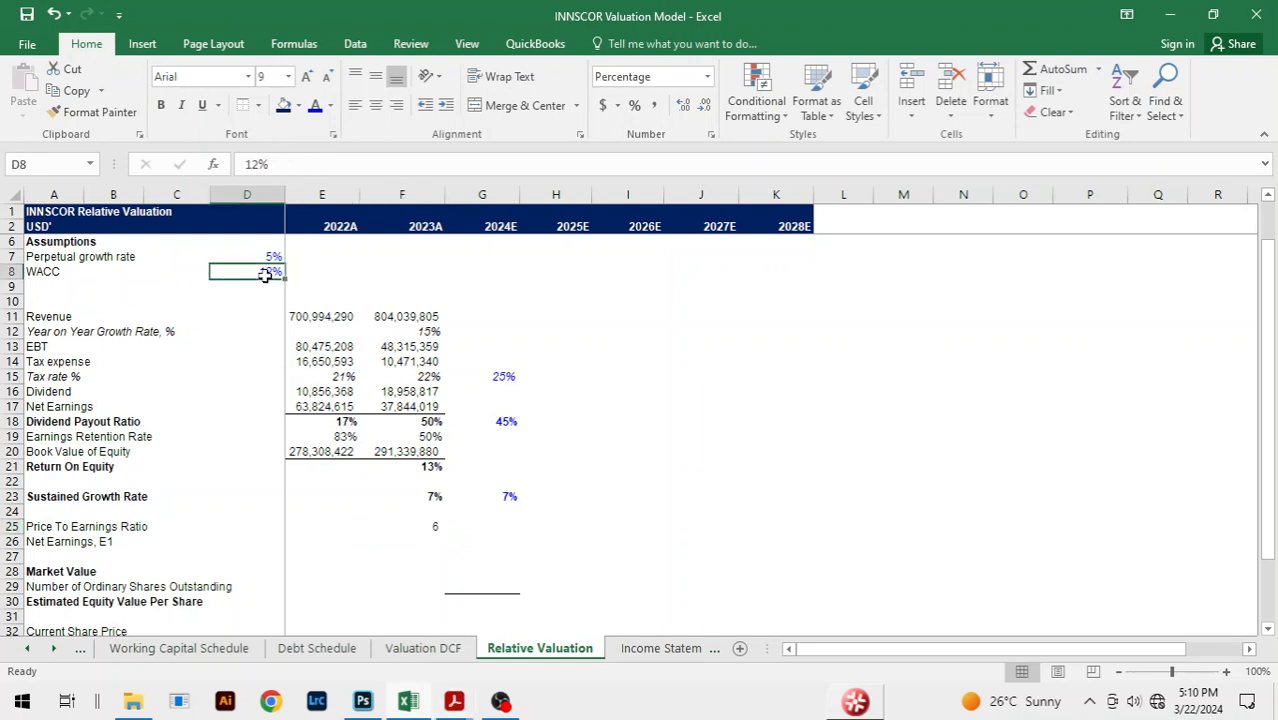
left_click(267, 285)
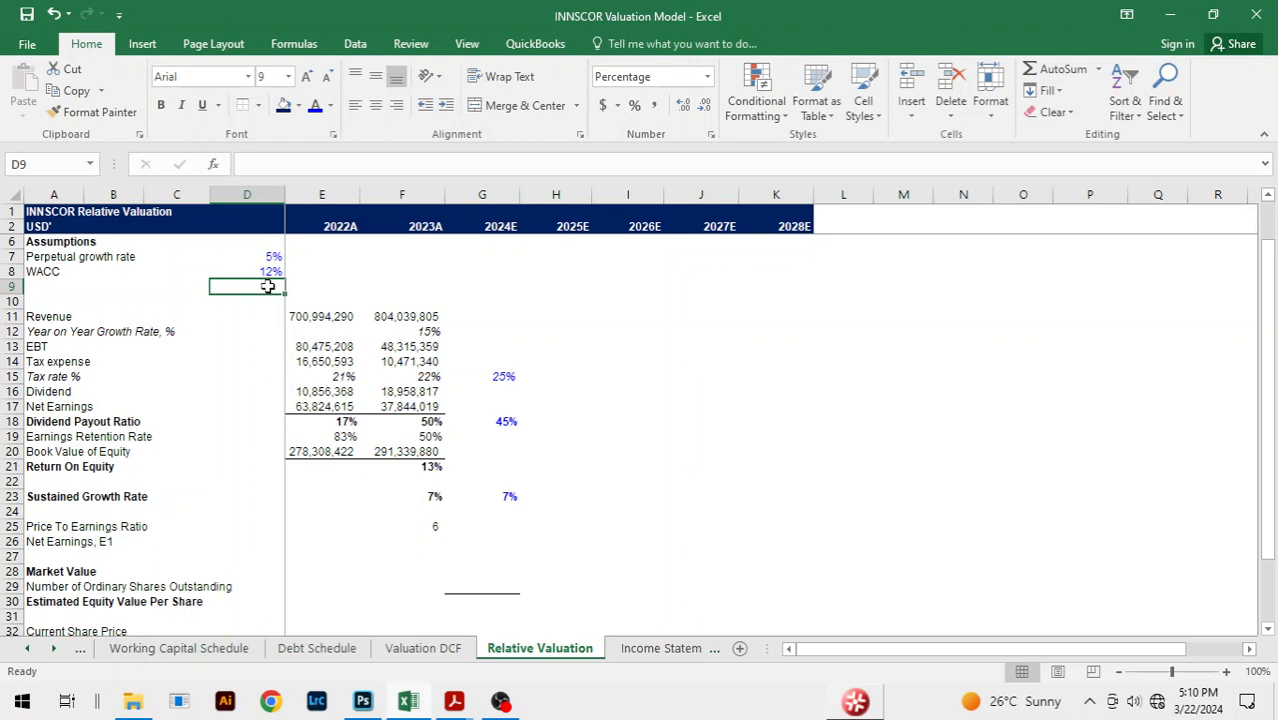
left_click(263, 272)
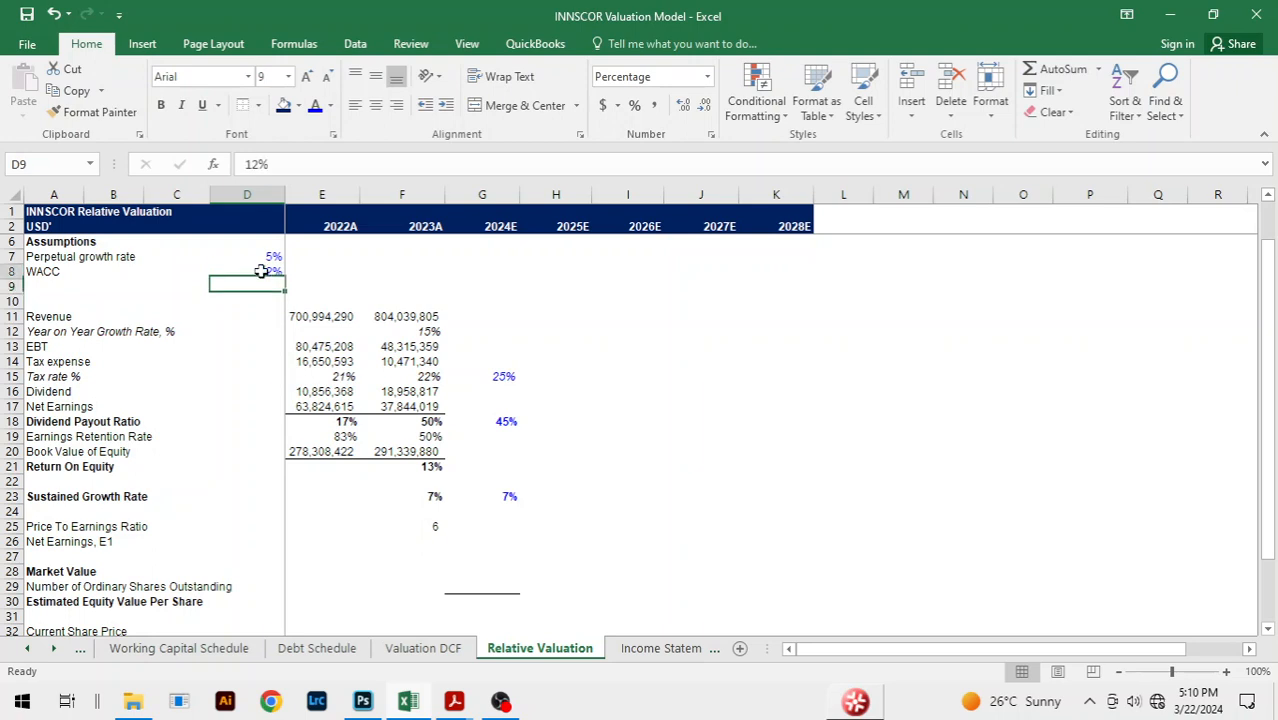
left_click(247, 165)
type("=")
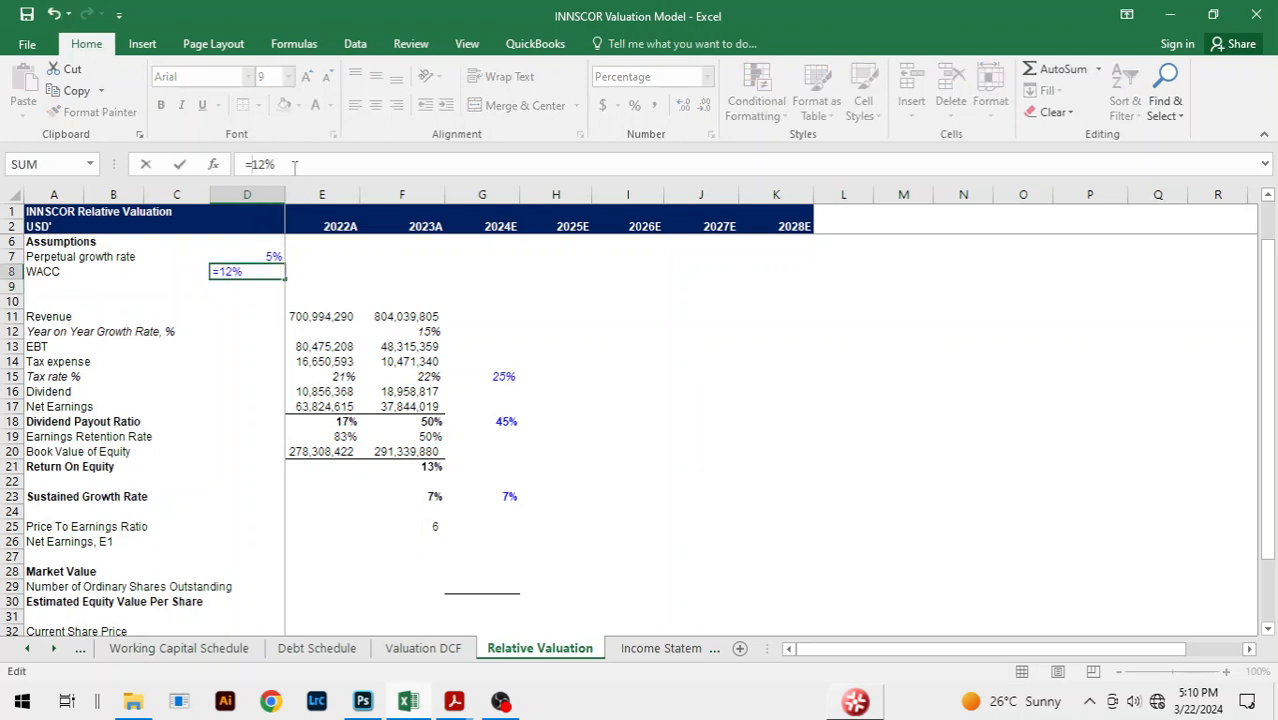
left_click(299, 166)
type("*(1-")
left_click(497, 376)
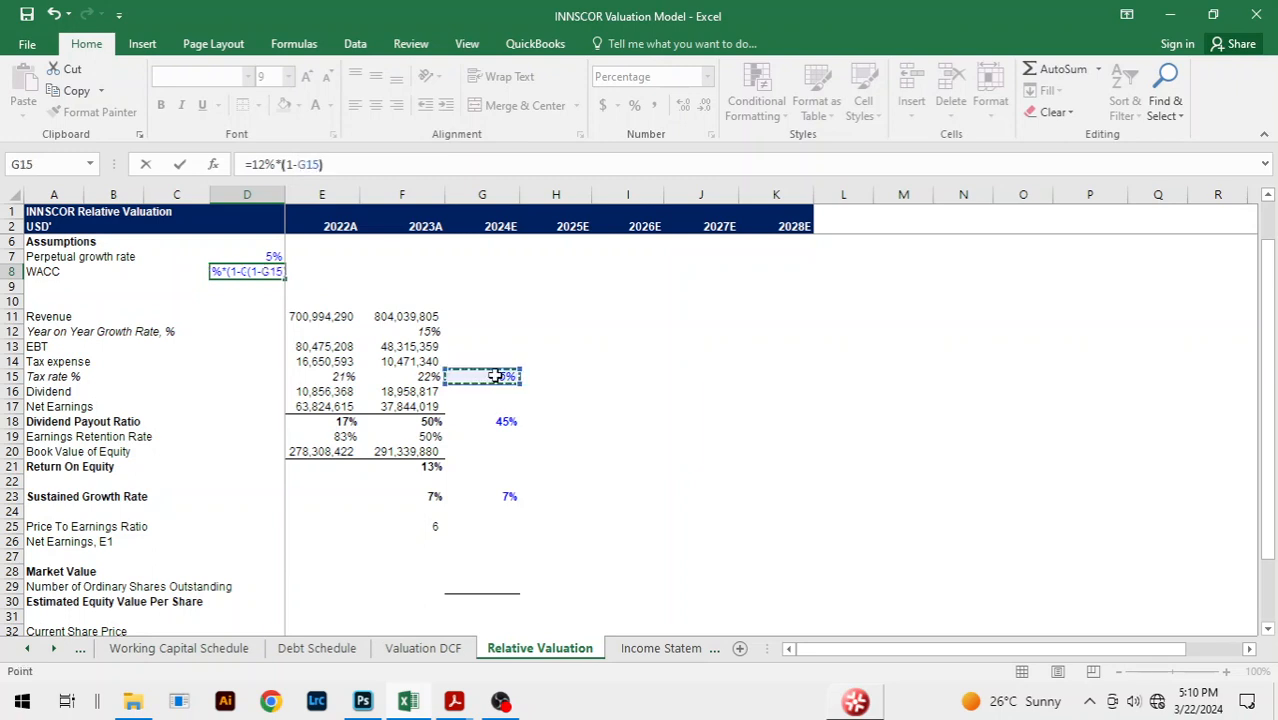
key("Return")
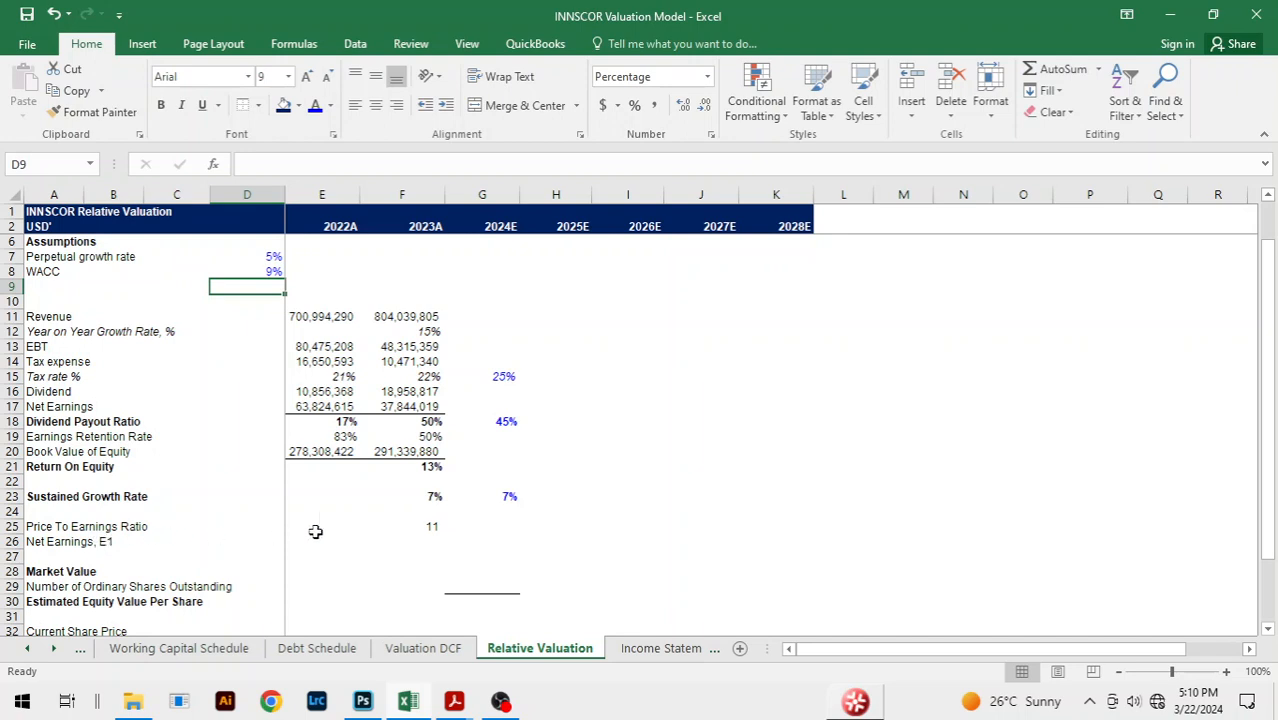
Clear the price to earnings ratio from F25 and calculate it in the 2024E column instead, in G25, as =G18/(D8-D7)
left_click(414, 529)
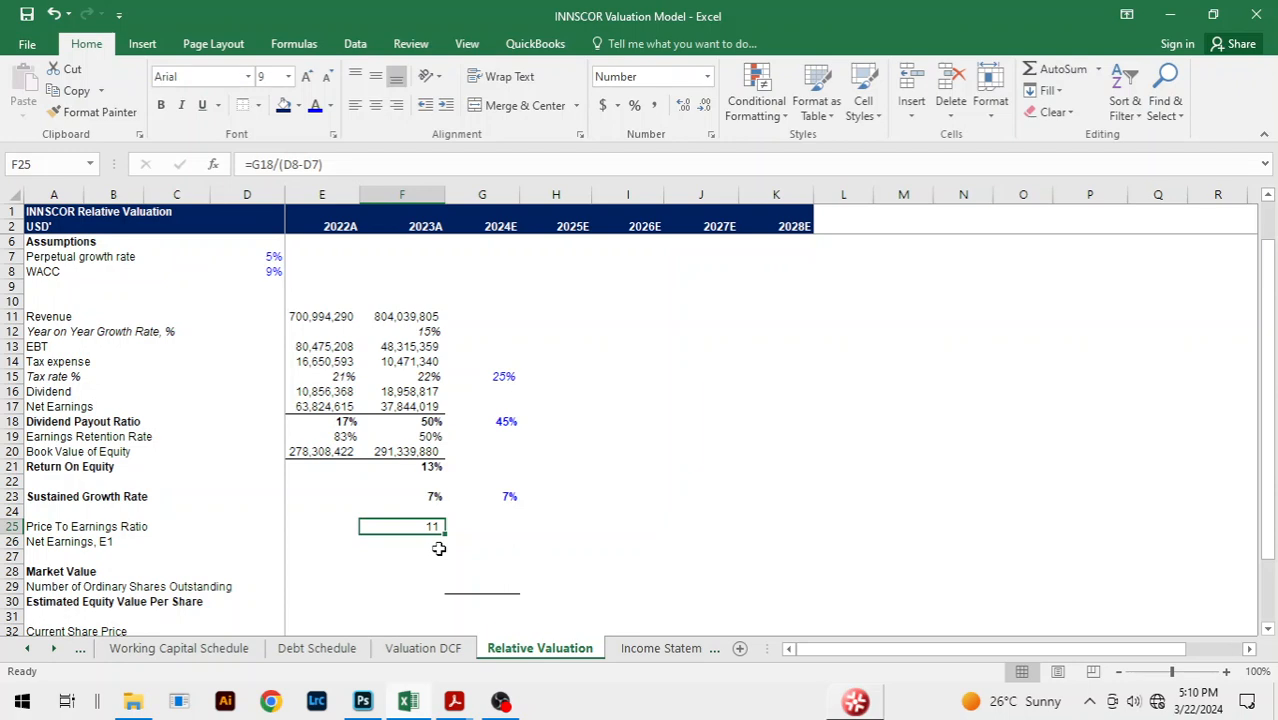
key("Delete")
key("Right")
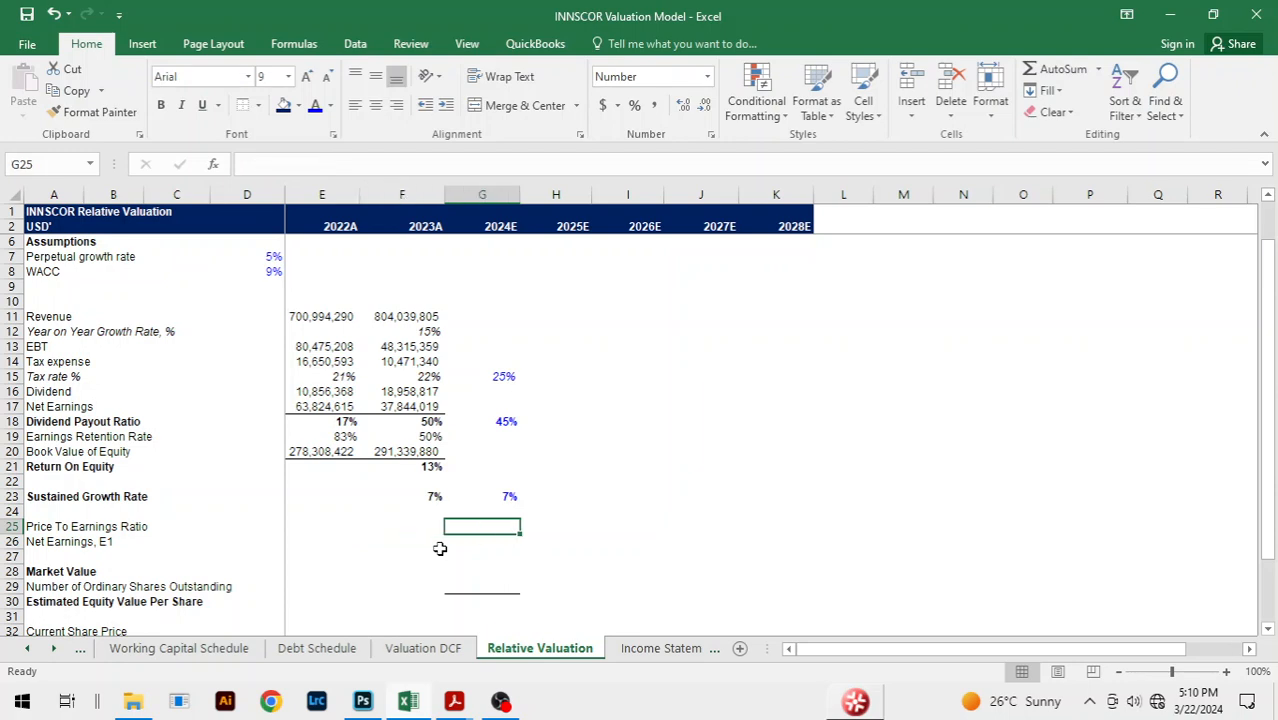
type("=")
key("Up")
key("Up")
key("Up")
key("Up")
key("Up")
key("Up")
key("Up")
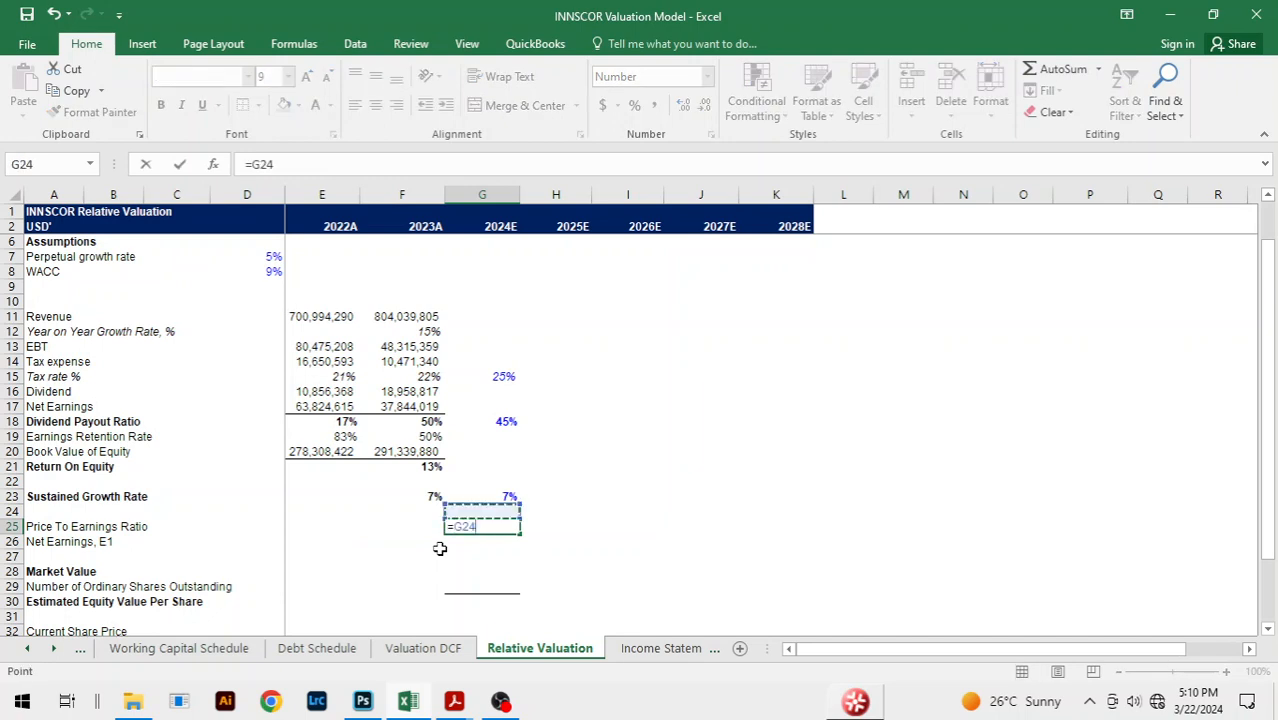
type("(")
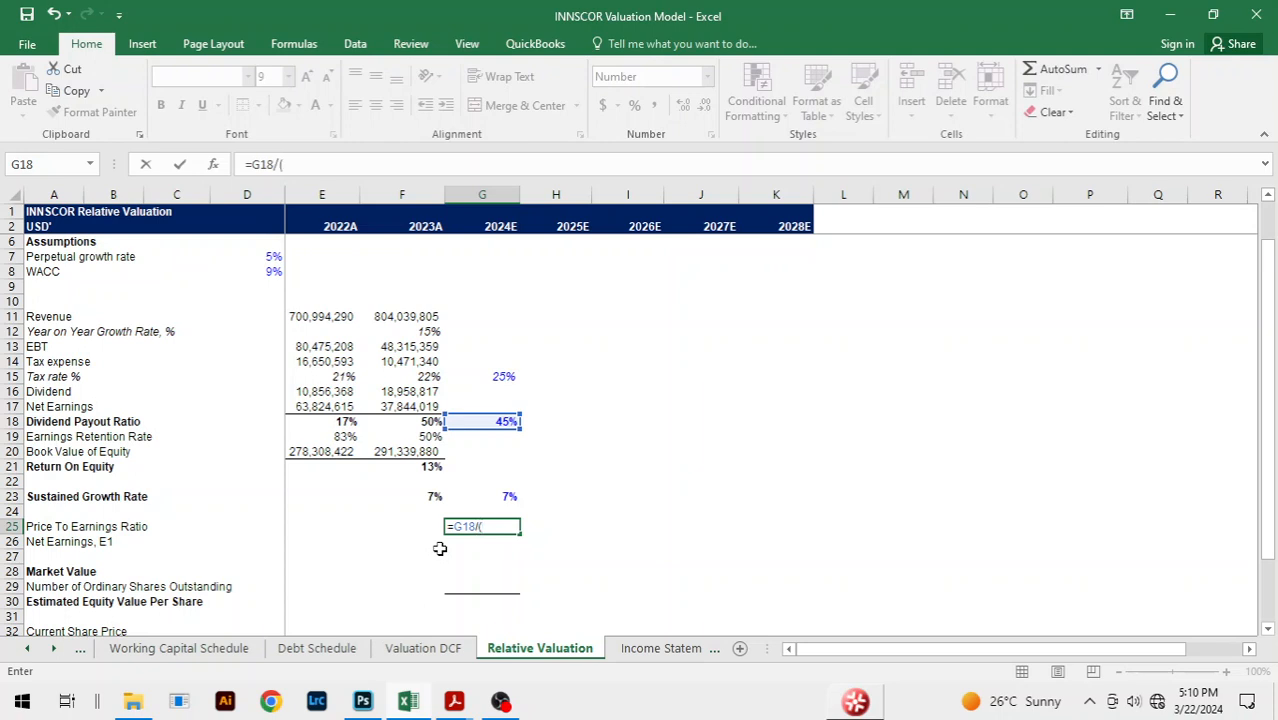
left_click(270, 270)
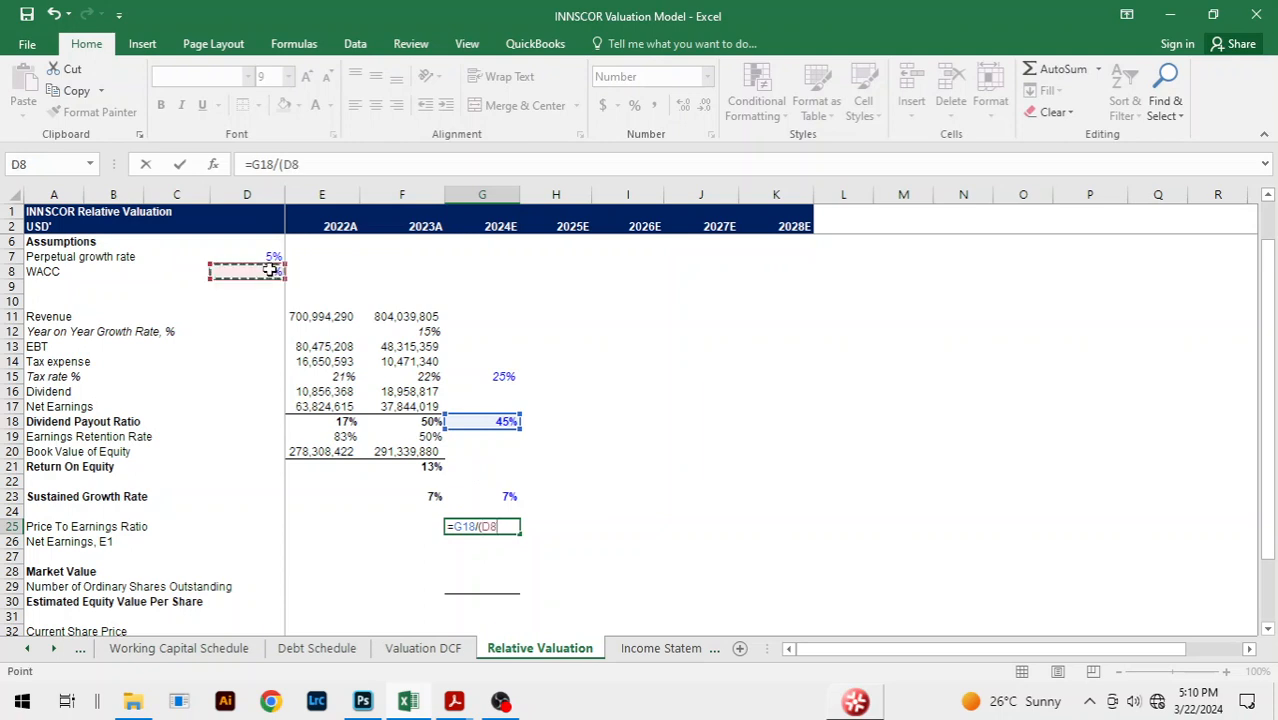
type("-")
left_click(255, 257)
type(")")
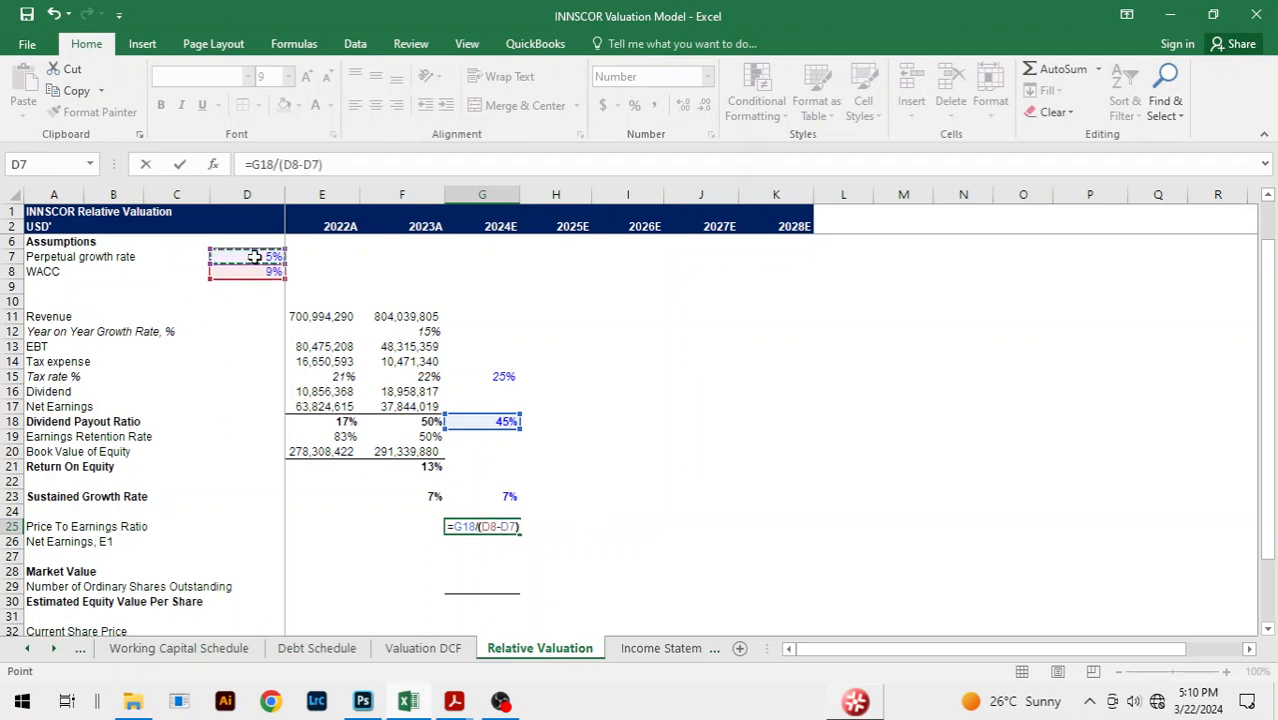
key("Return")
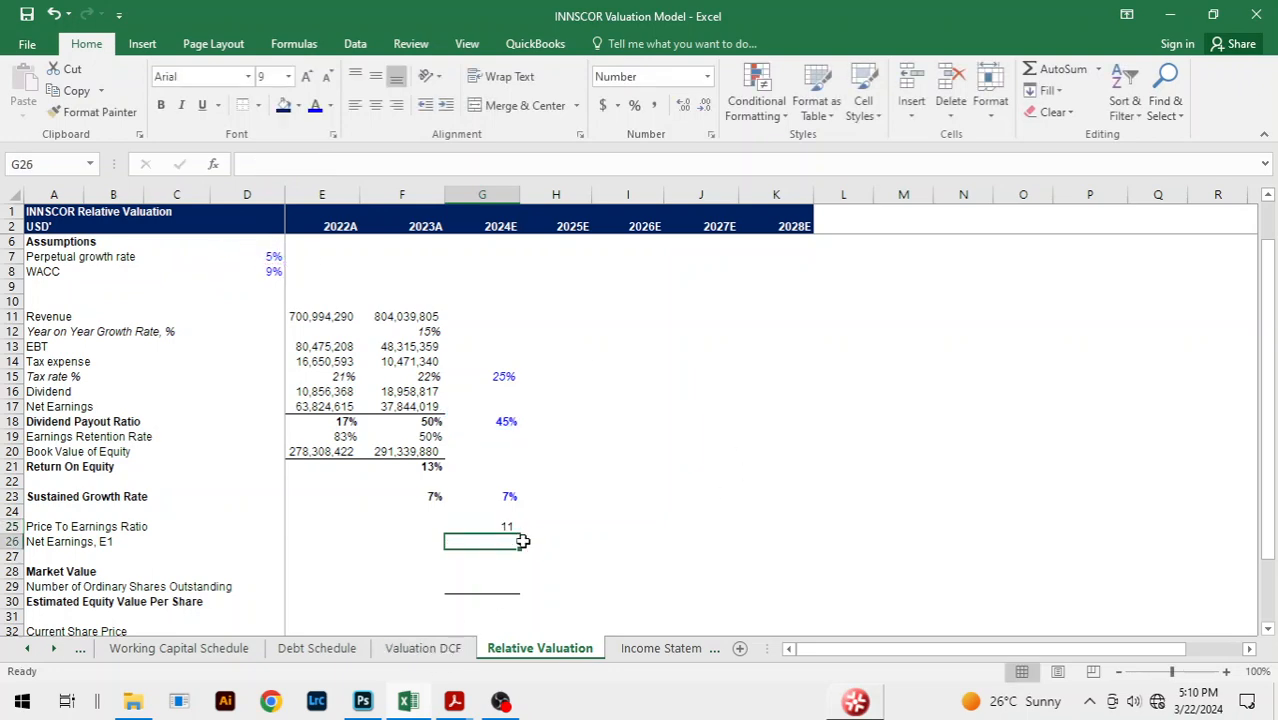
Switch to the Innscor 2023 annual report in Acrobat Reader, search for WACC and examine the pre-tax discount rate statement
key("alt+Tab")
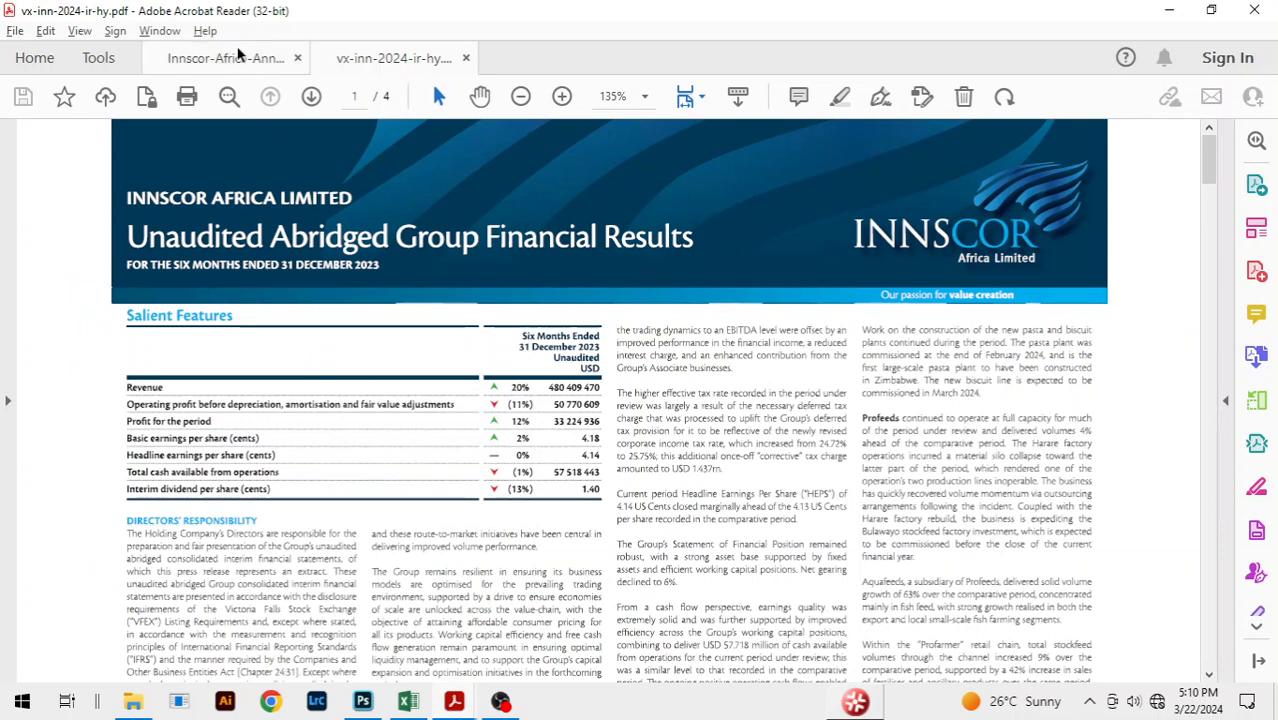
left_click(238, 56)
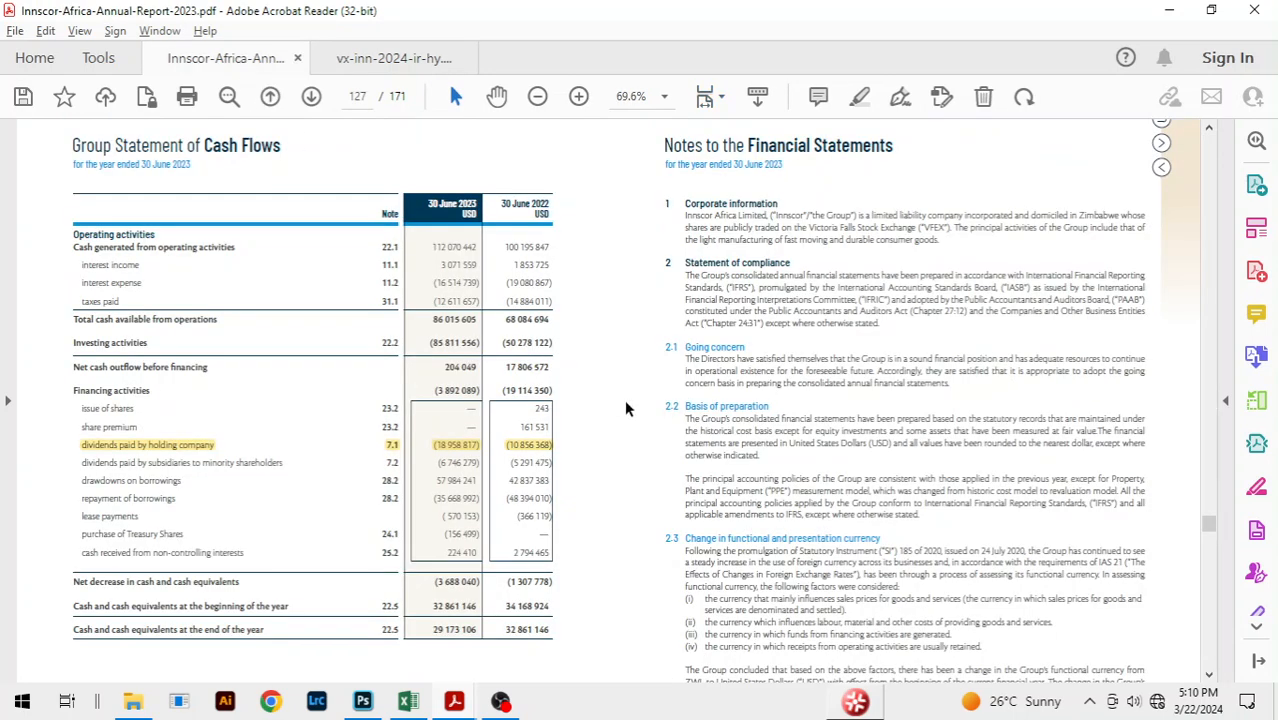
key("ctrl+f")
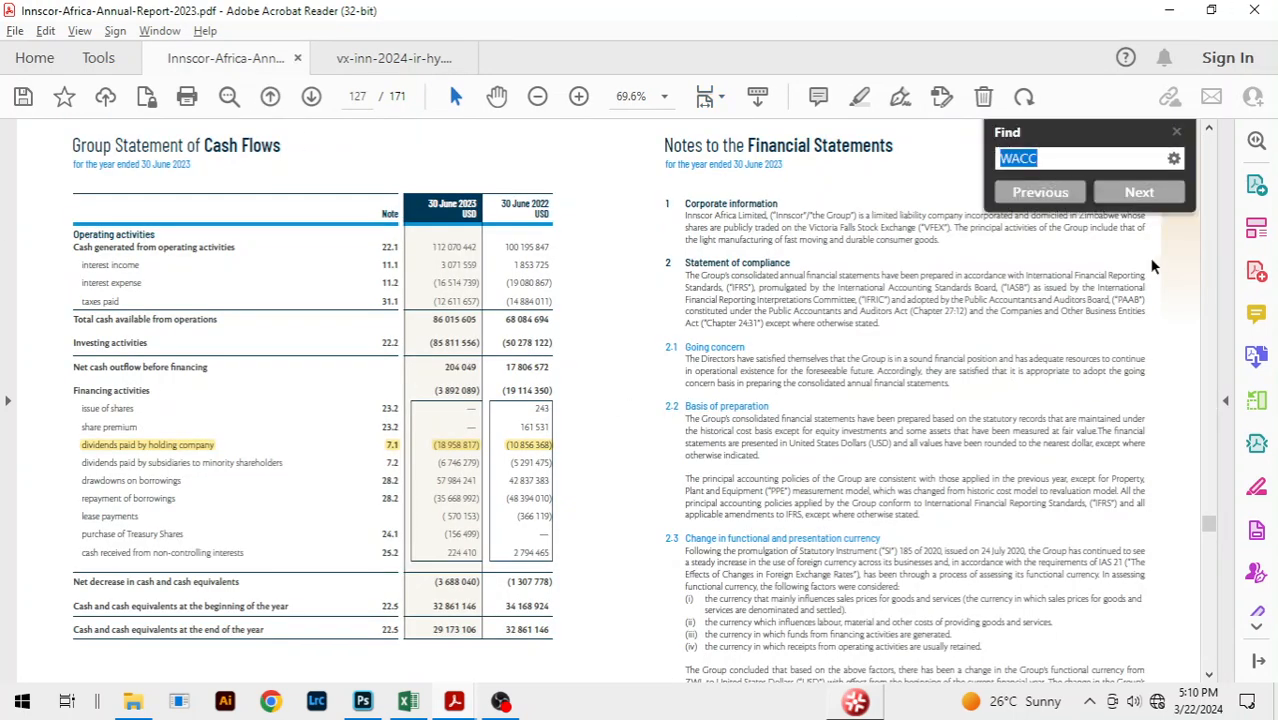
left_click(1146, 198)
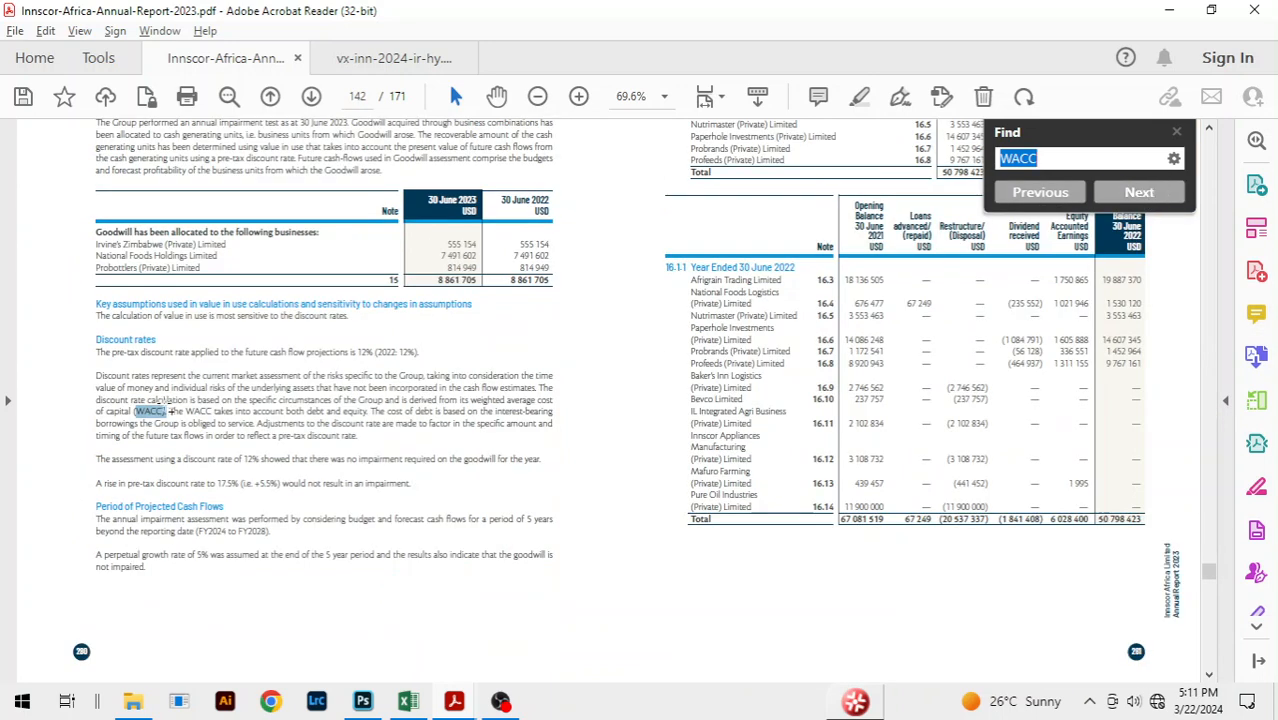
left_click(184, 408)
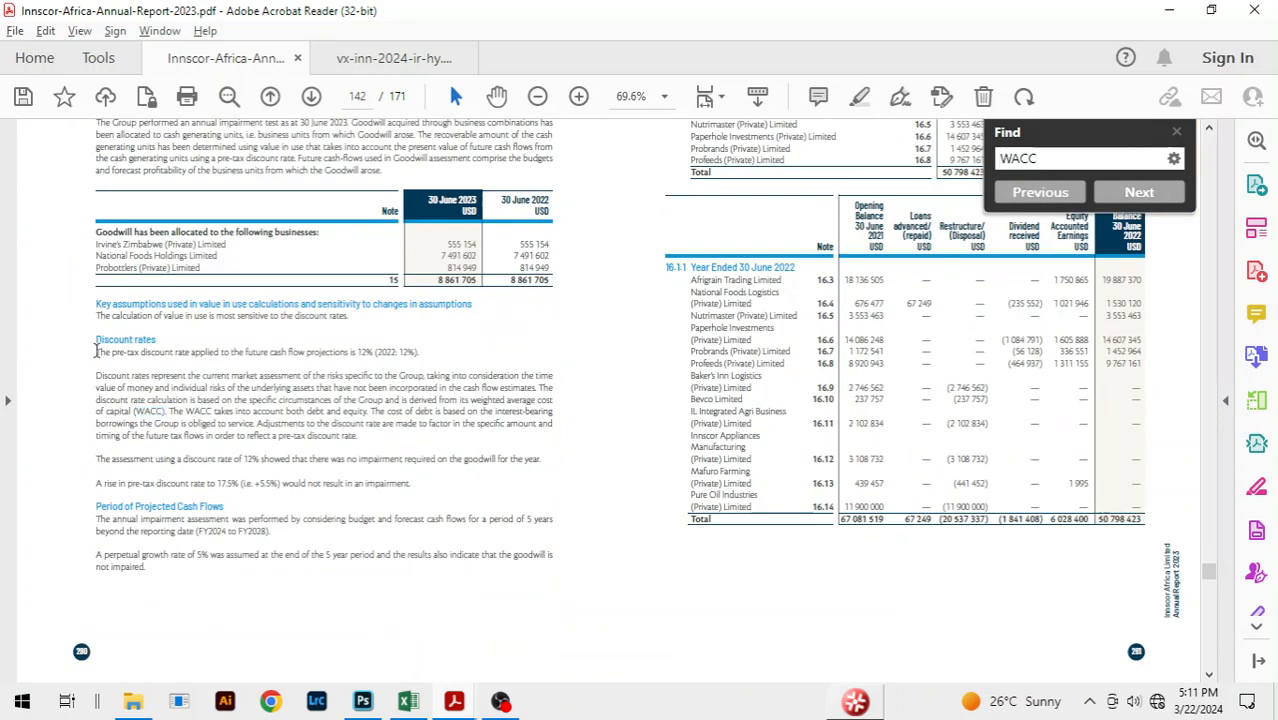
left_click_drag(96, 352, 449, 354)
left_click(371, 388)
key("alt+Tab")
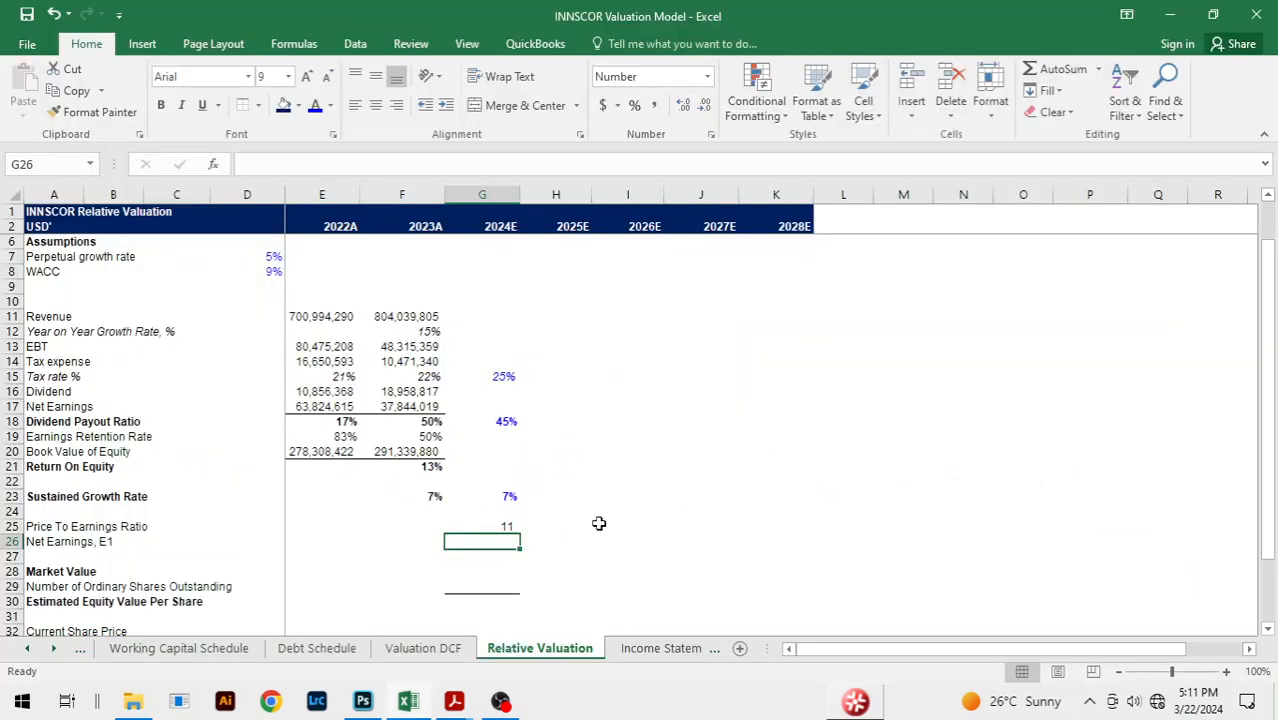
In the Excel model, calculate 2024E net earnings in G26 as 2023A net earnings grown by the sustained growth rate, =F17*(1+G23)
left_click(600, 512)
left_click(495, 542)
type("=")
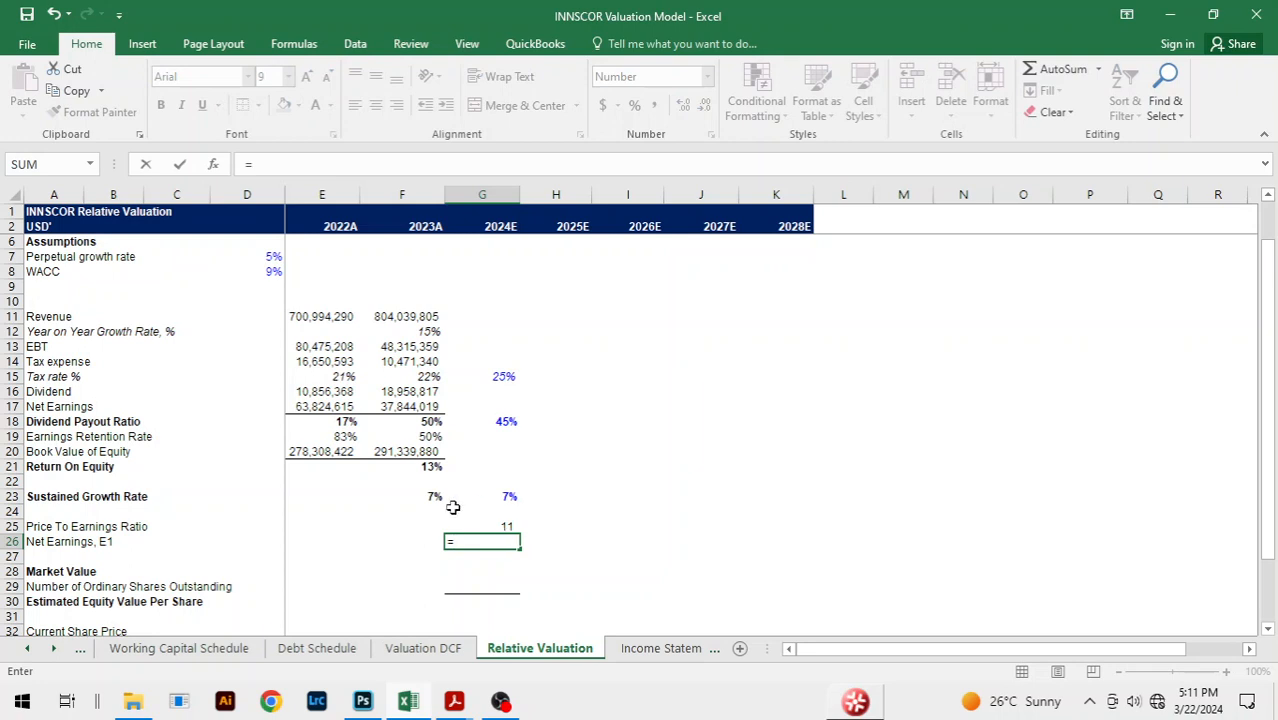
left_click(417, 406)
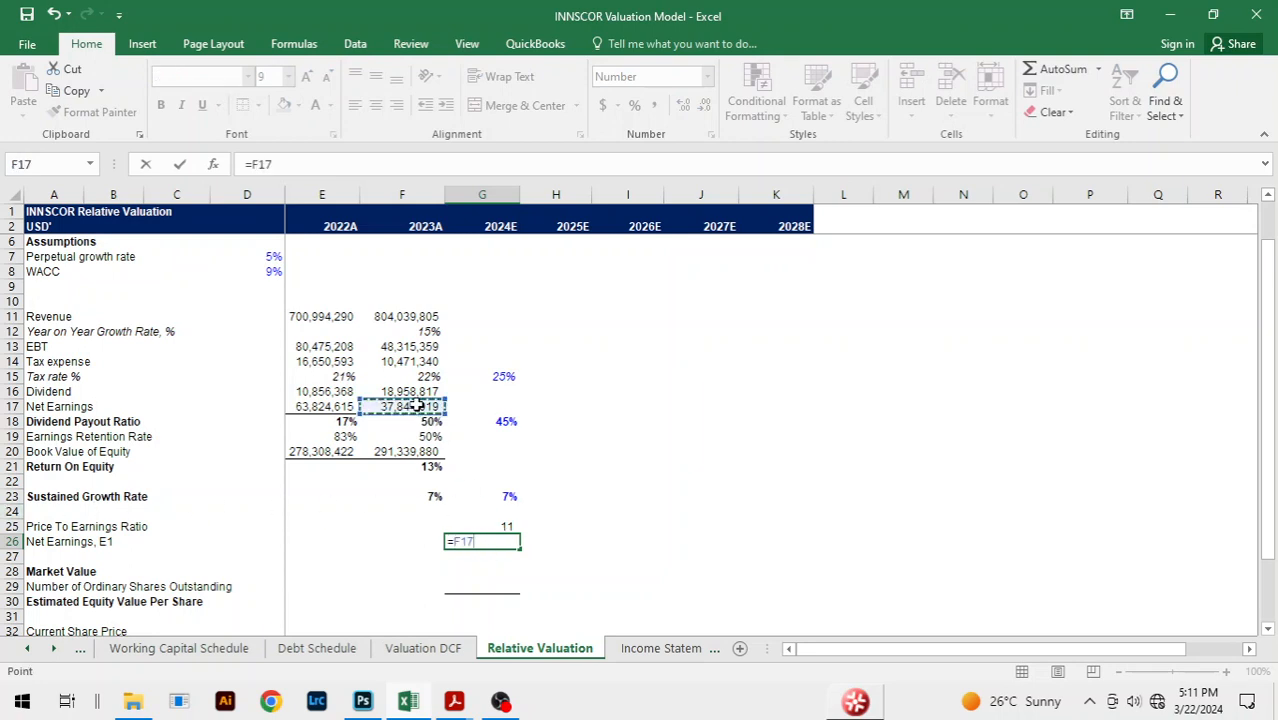
type("*(1+")
left_click(503, 497)
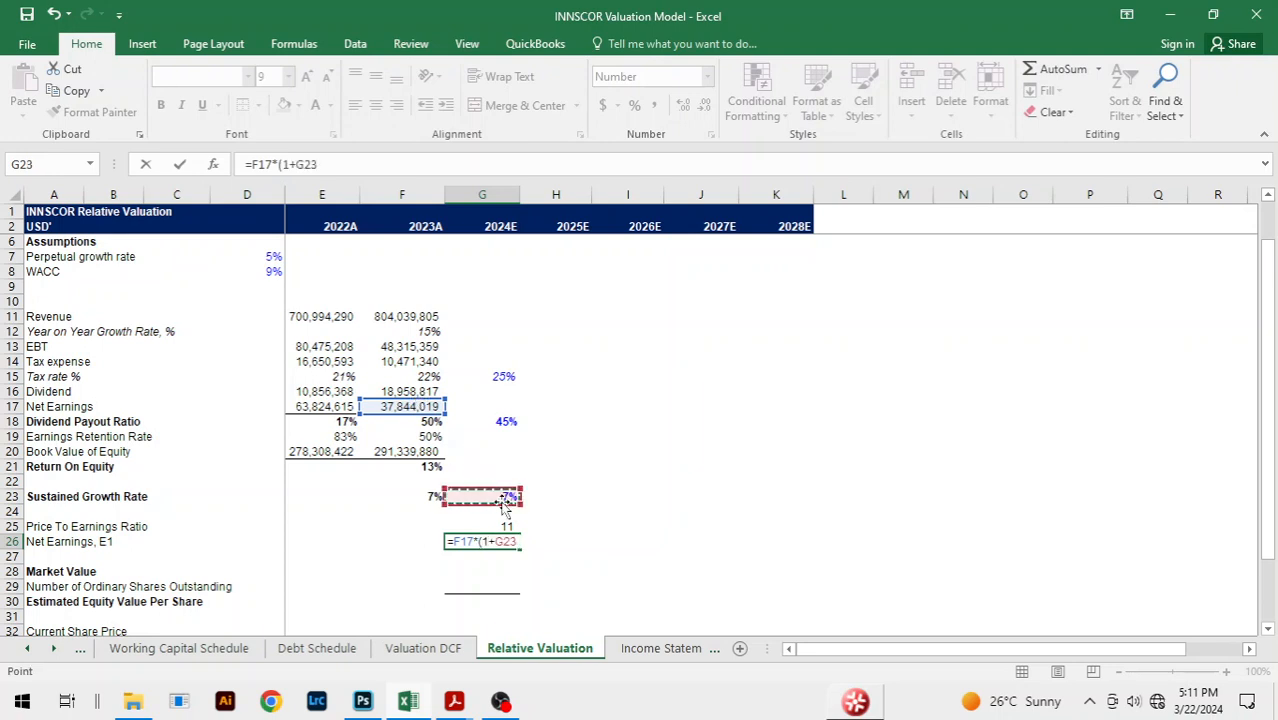
key("Return")
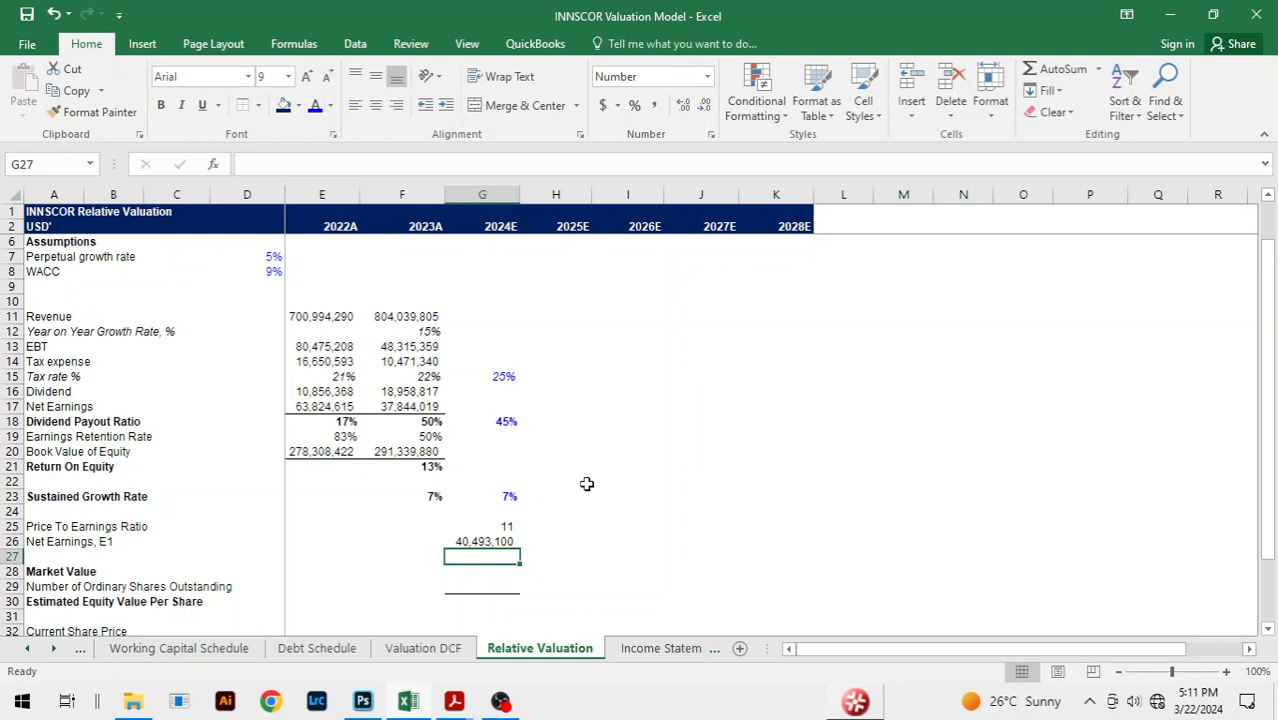
Calculate the market value in G28 as the price to earnings ratio times net earnings E1, =G25*G26
scroll(584, 483, "down", 2)
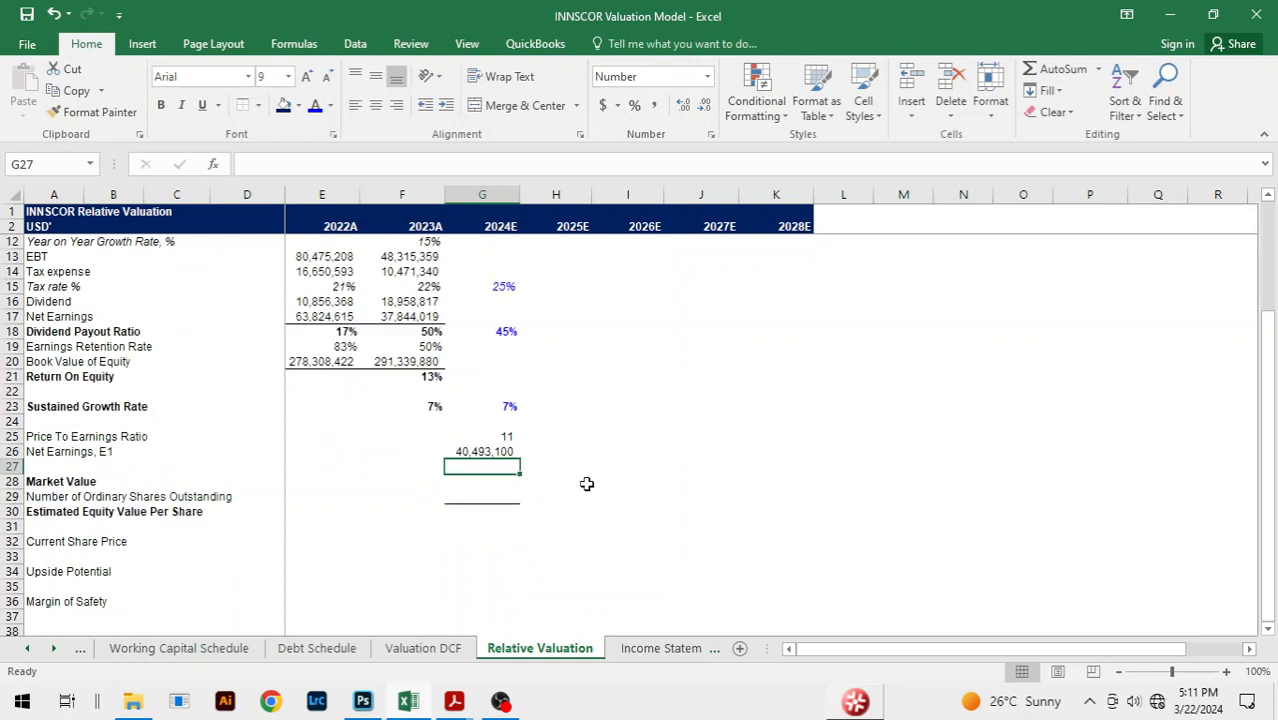
left_click(483, 484)
type("=")
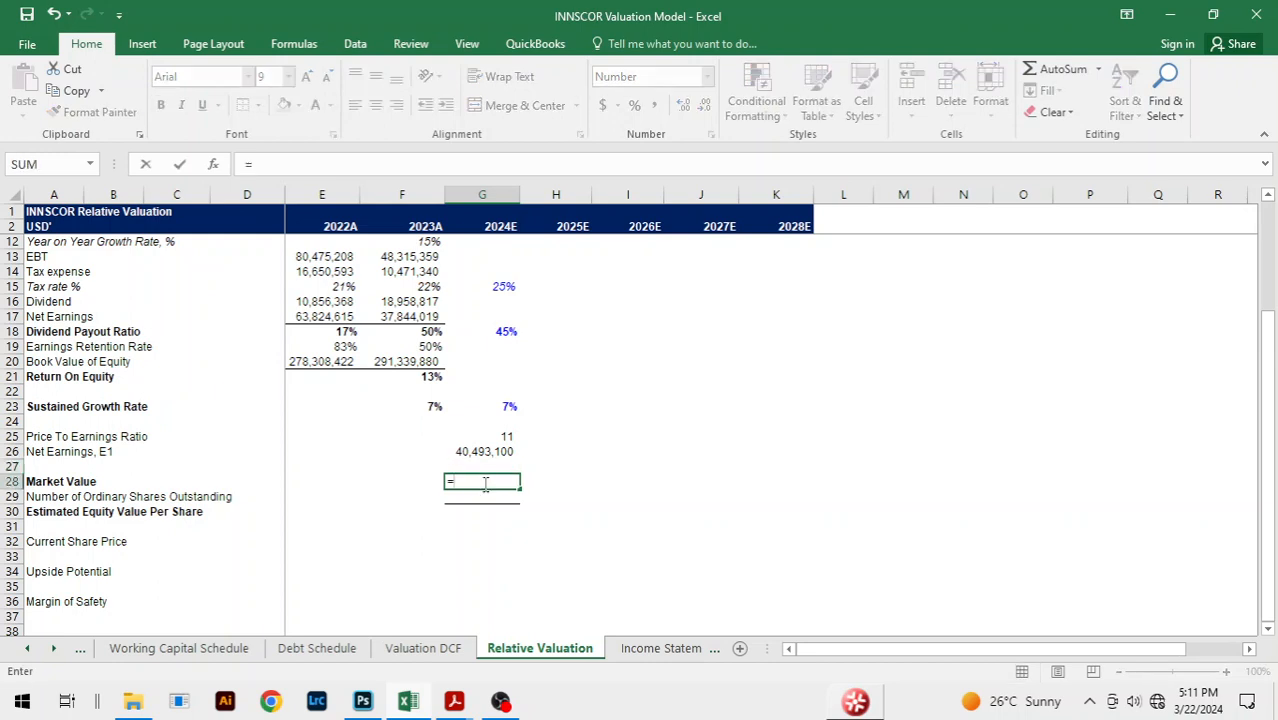
left_click(504, 433)
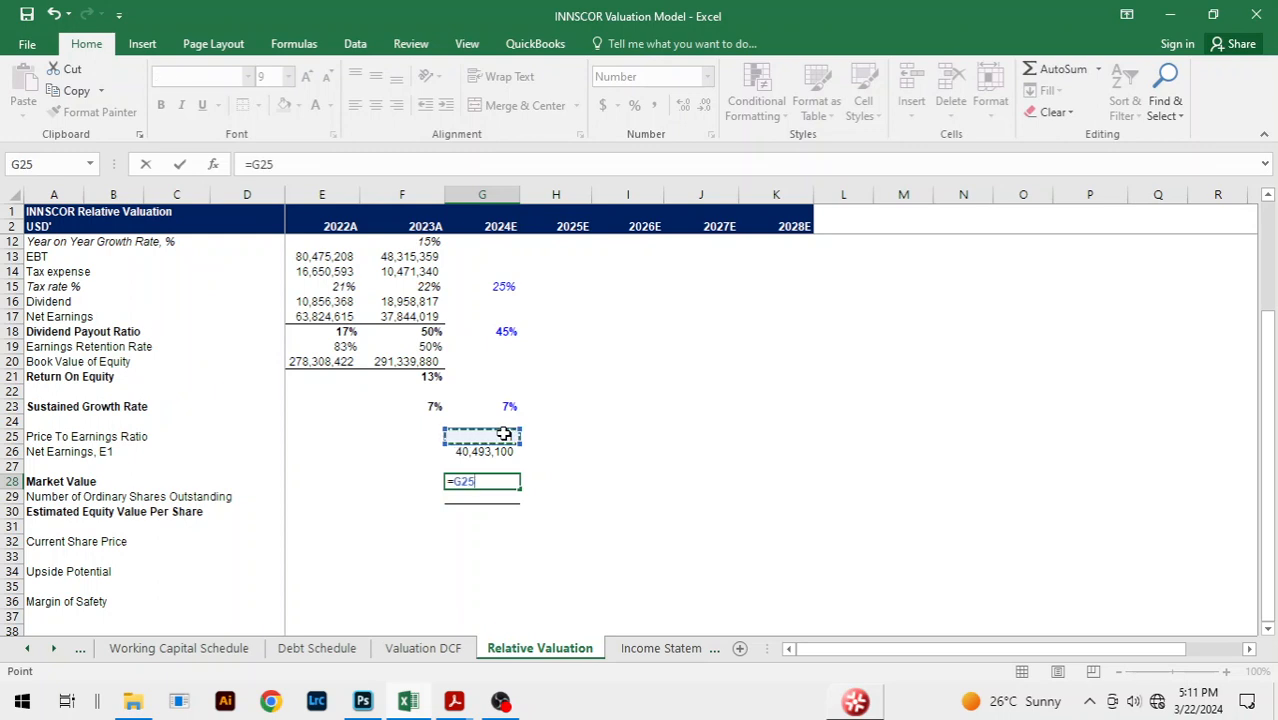
type("*")
left_click(477, 455)
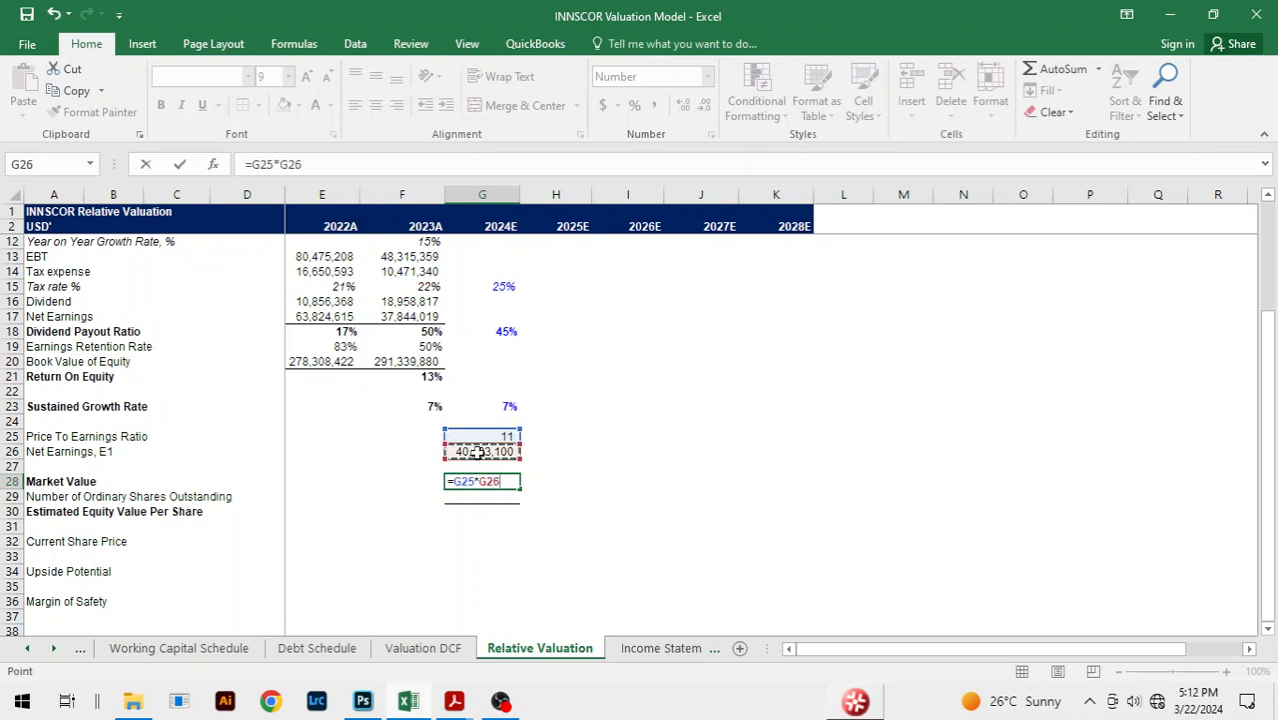
key("Return")
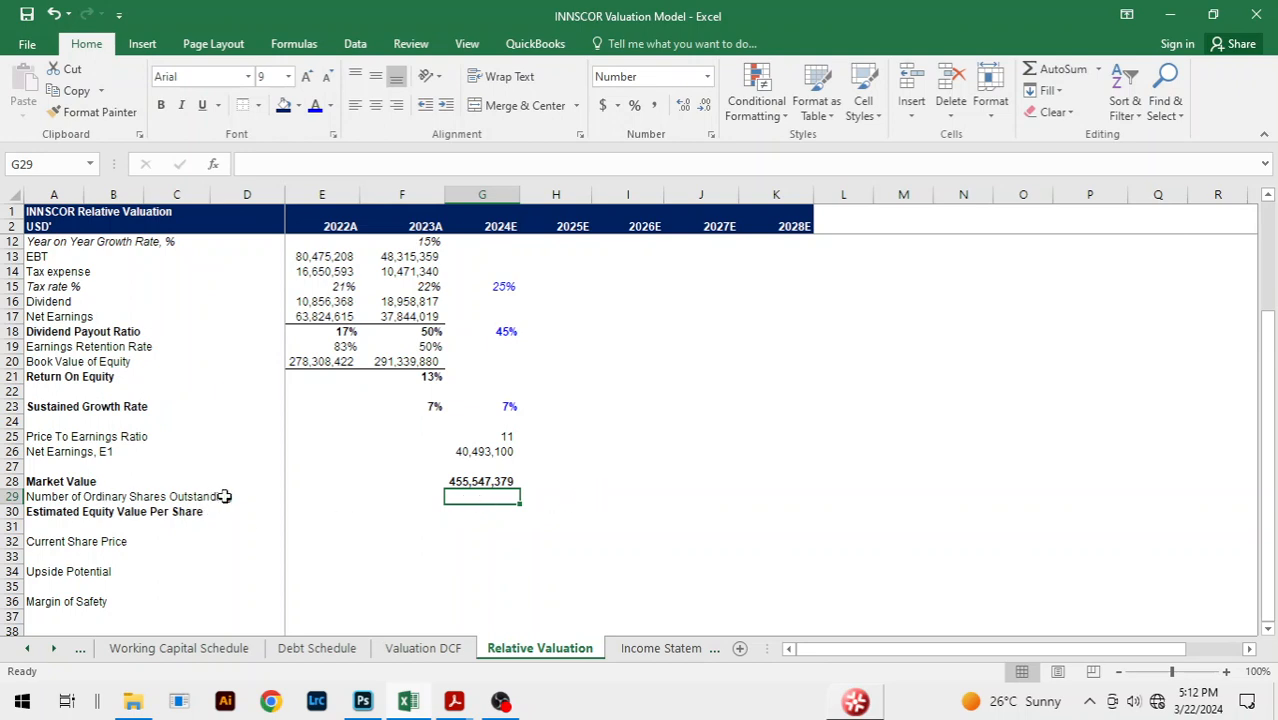
Switch to the annual report in Acrobat Reader and look up the weighted average number of ordinary shares in the earnings per share note
key("alt+Tab")
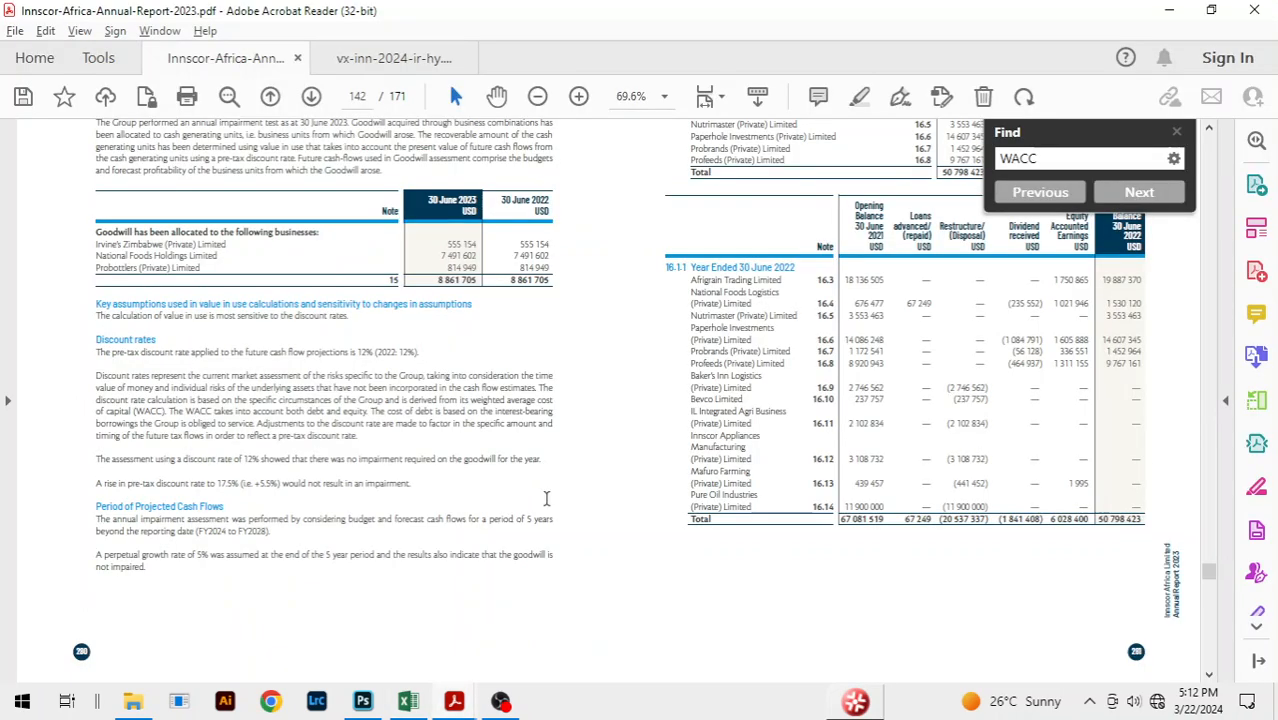
scroll(1112, 283, "up", 2)
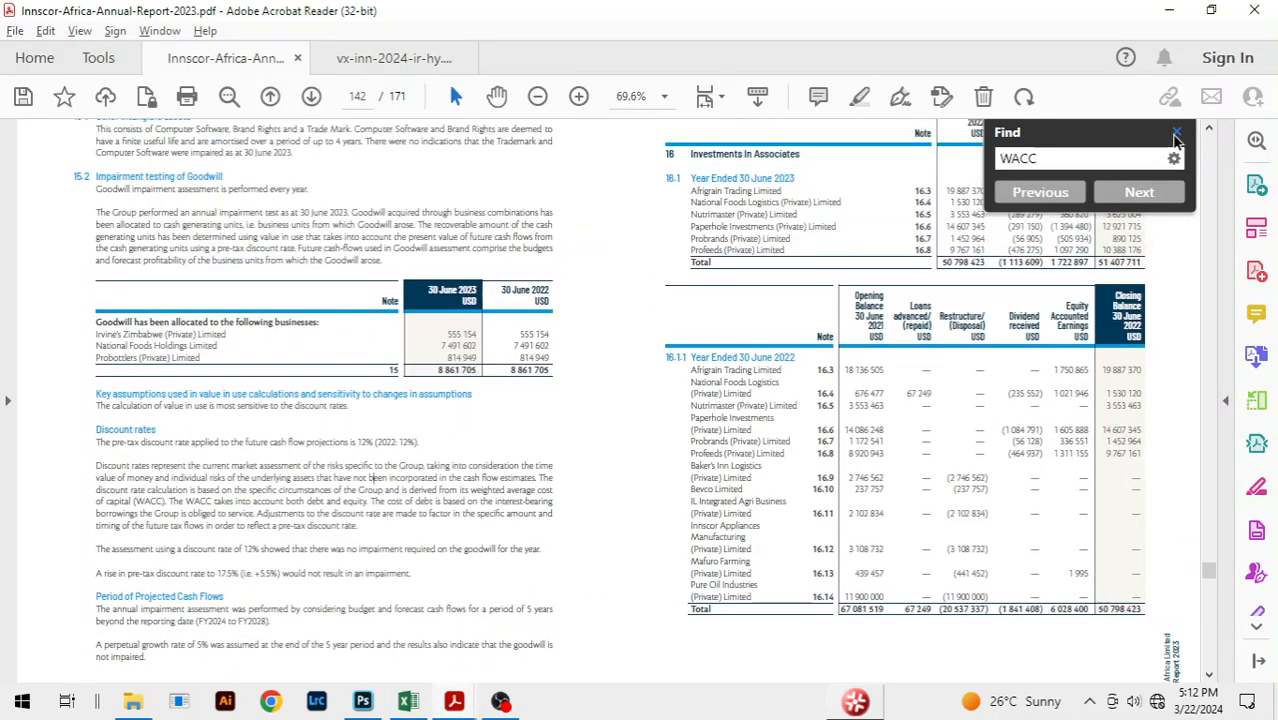
left_click(1177, 132)
scroll(760, 257, "up", 1)
scroll(760, 256, "up", 10)
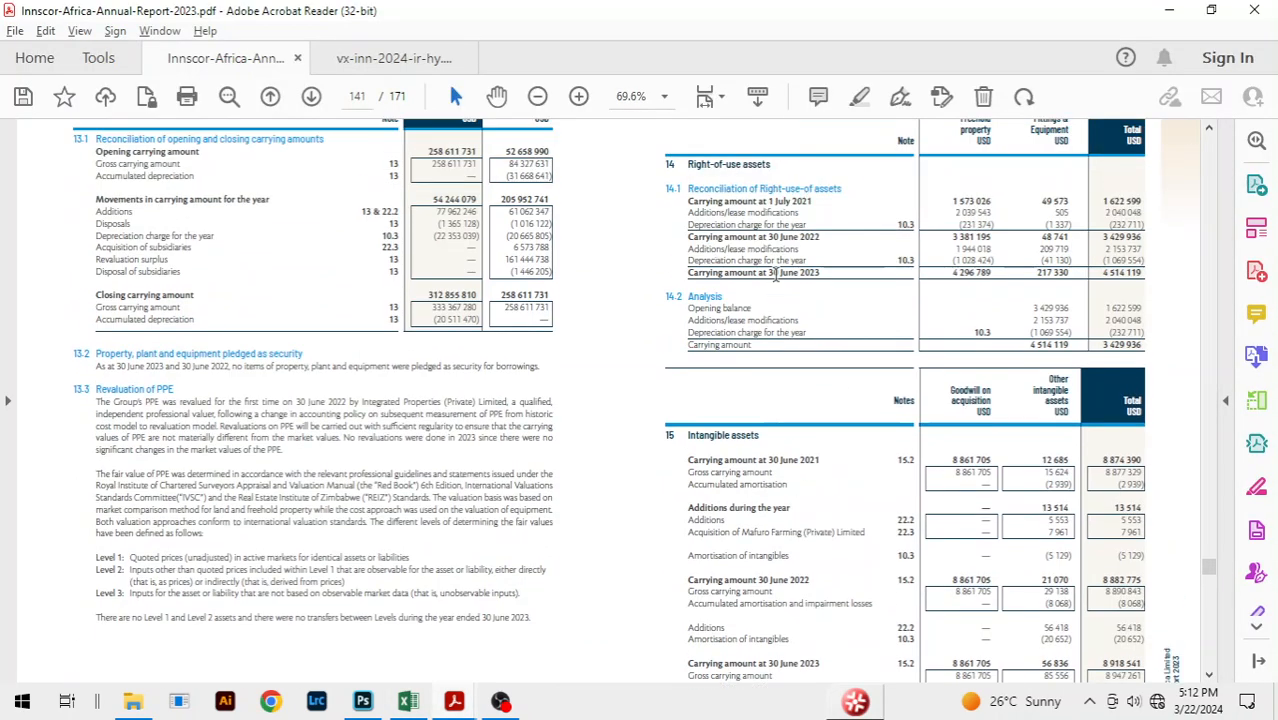
scroll(778, 283, "up", 10)
scroll(778, 283, "up", 15)
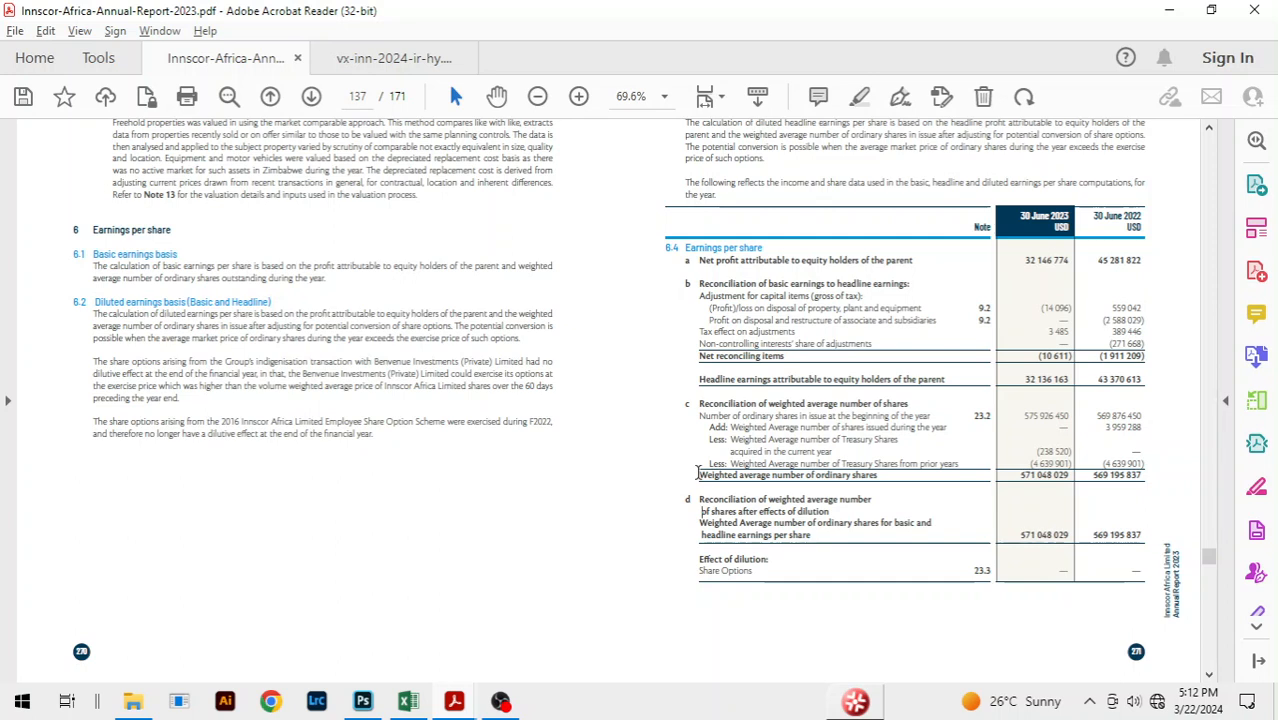
left_click_drag(698, 474, 1143, 480)
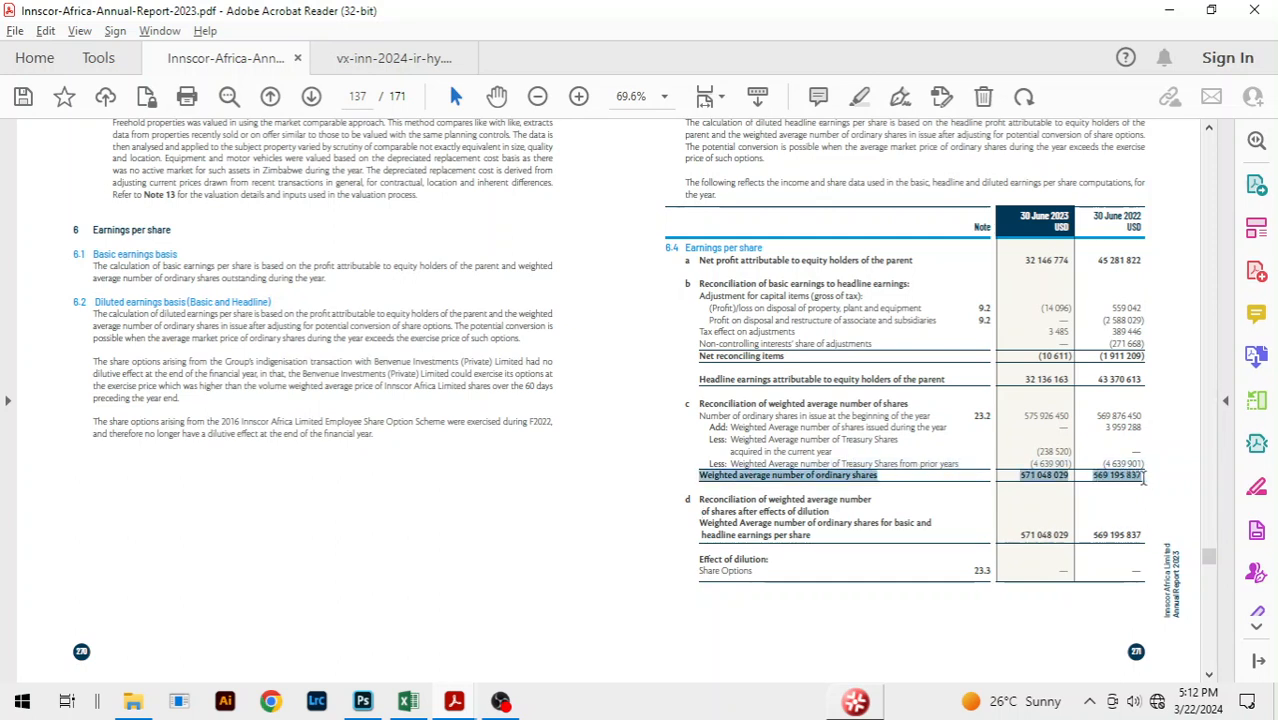
left_click(1030, 510)
key("alt+Tab")
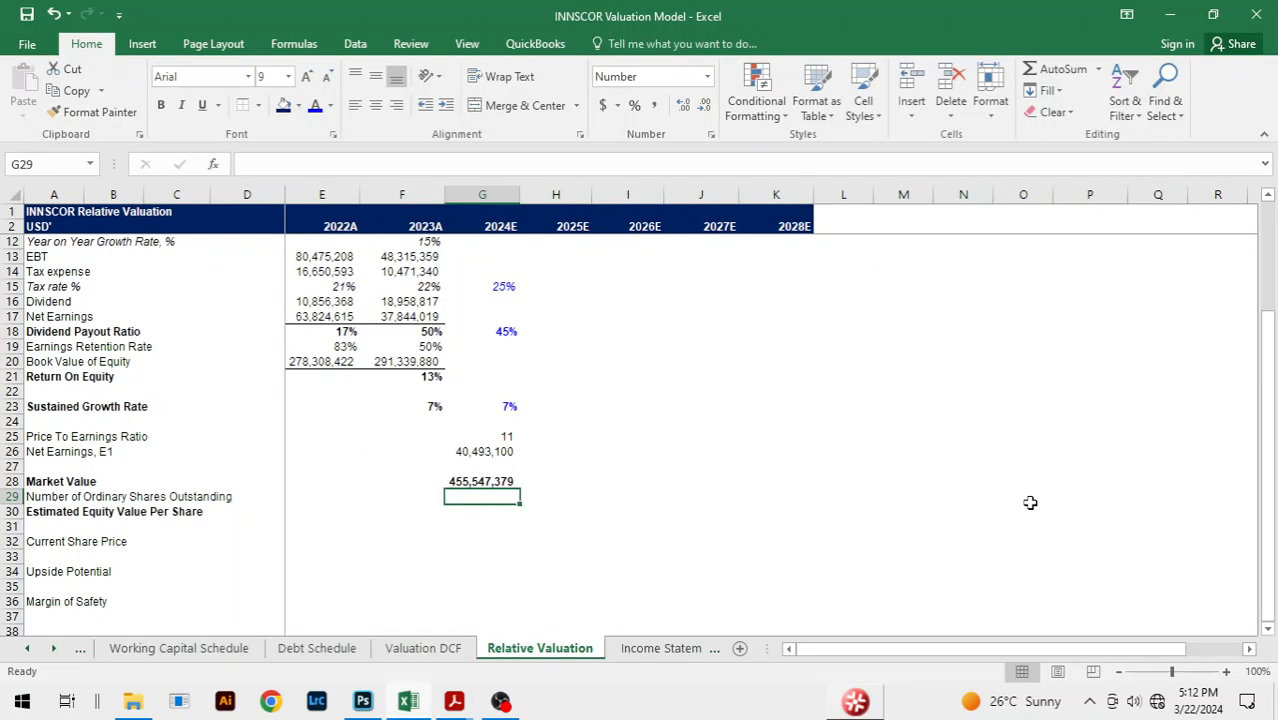
Enter the number of ordinary shares outstanding in G29 as 571,048,029, copied from the annual report's 2023 weighted average number of ordinary shares
key("alt+Tab")
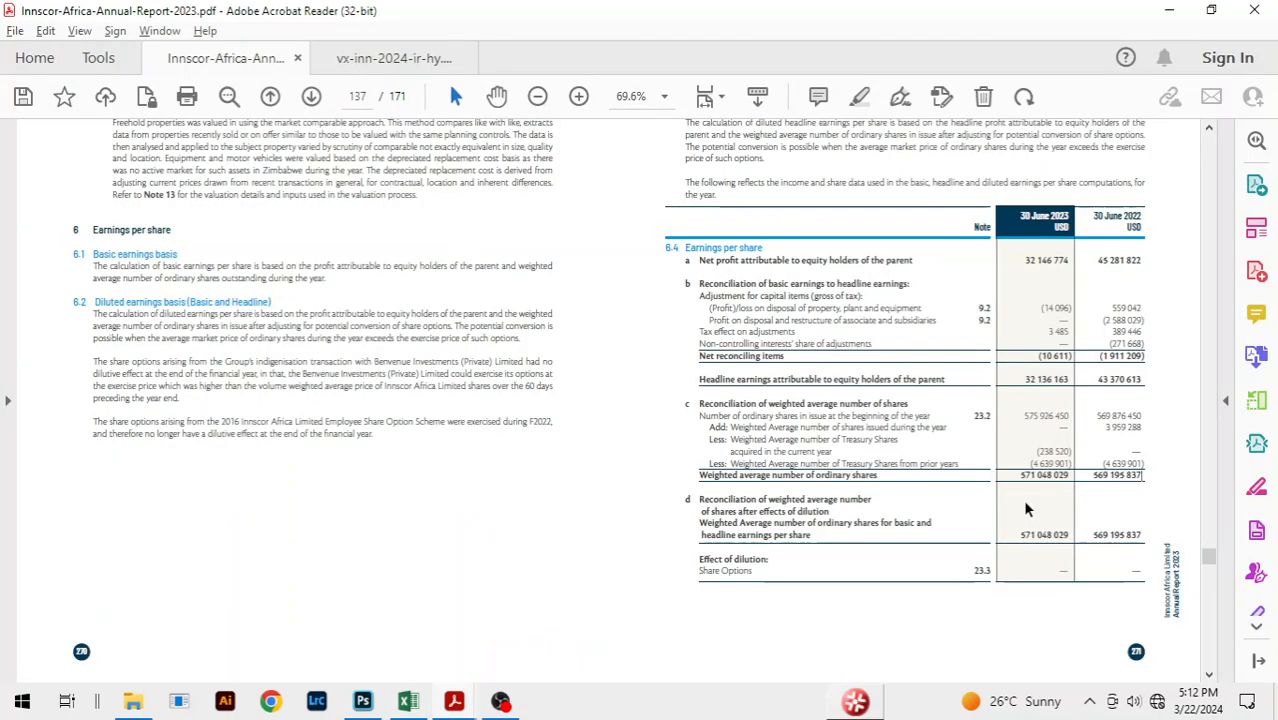
key("alt+Tab")
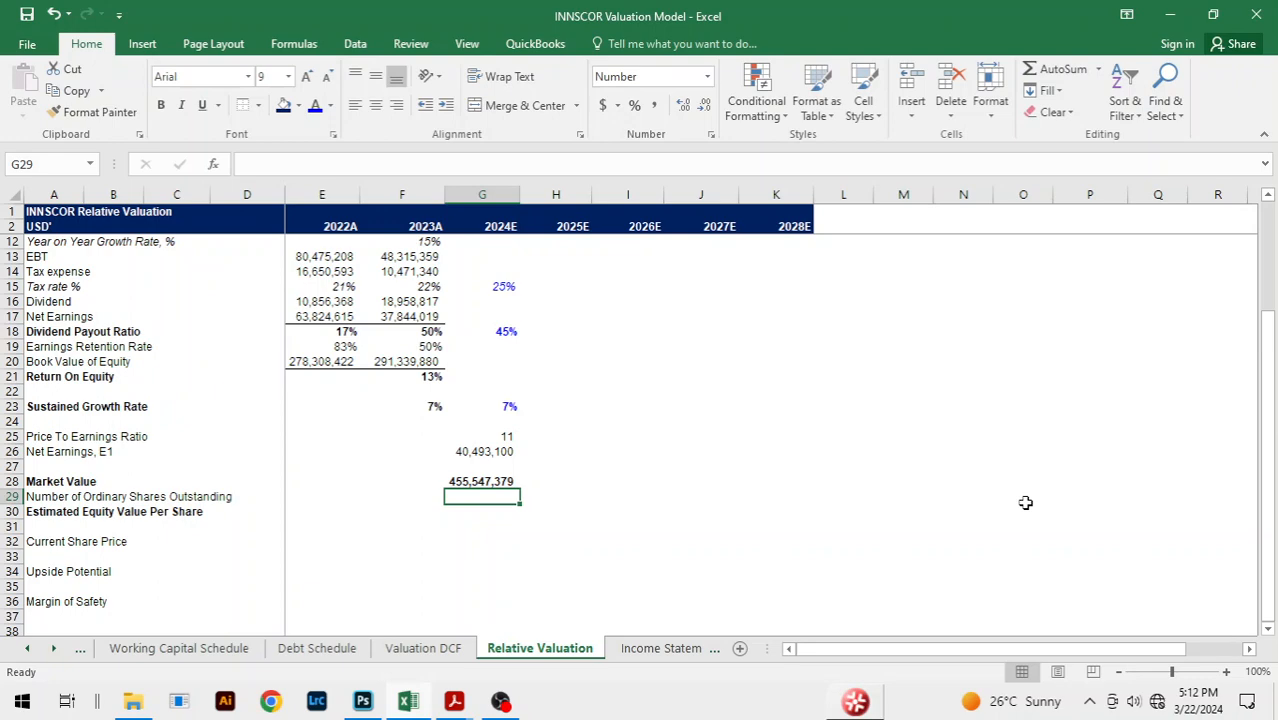
key("alt+Tab")
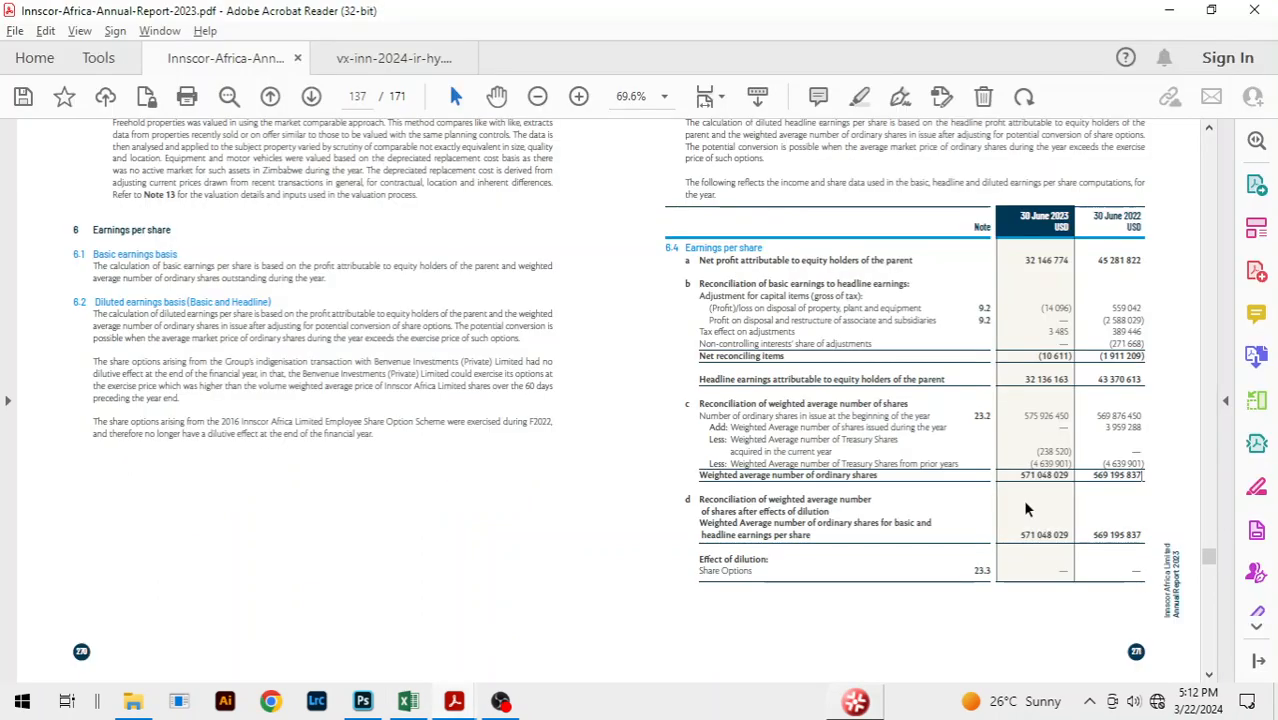
key("alt+Tab")
key("alt+Tab")
key("alt+Tab")
type("5")
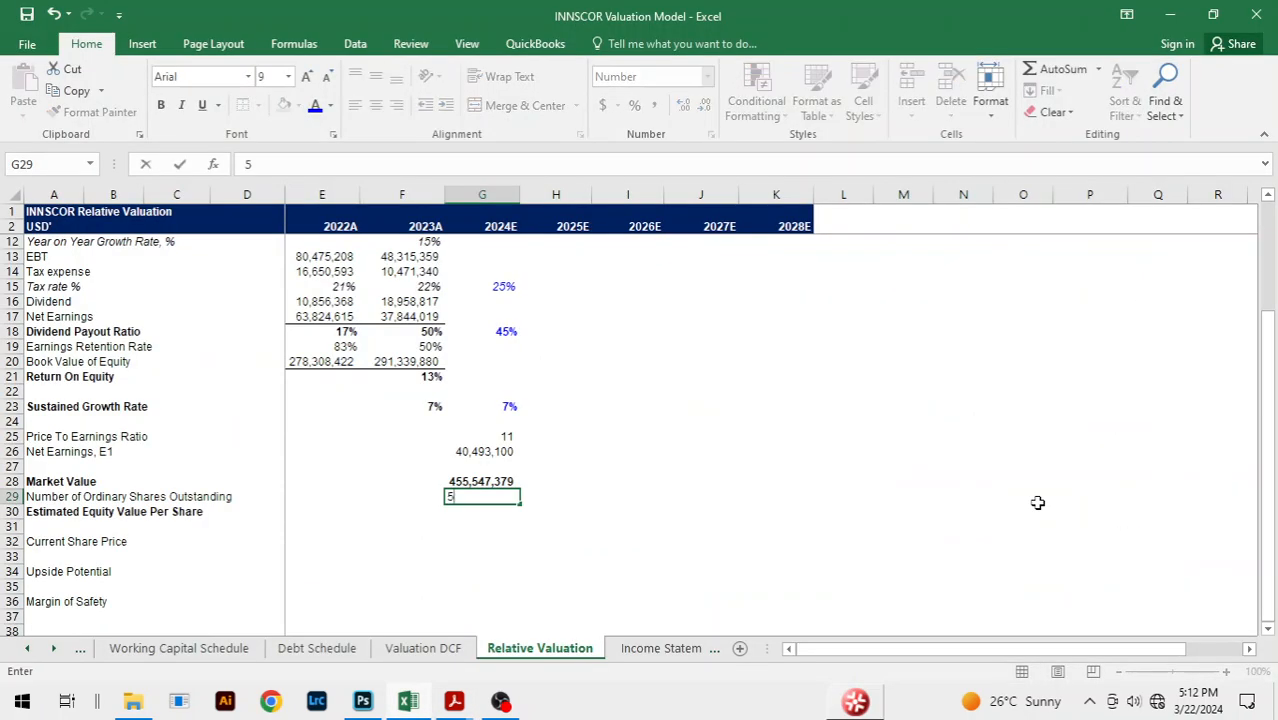
type("71")
key("alt+Tab")
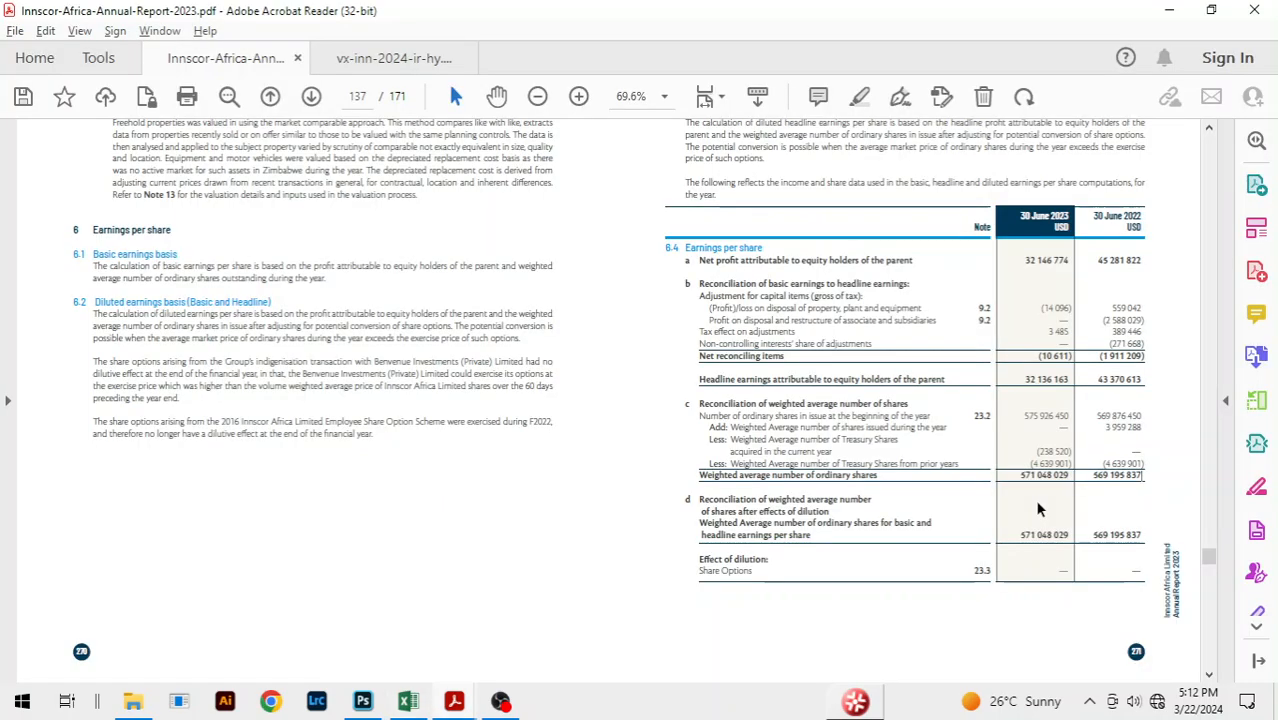
key("alt+Tab")
type("048")
key("alt+Tab")
key("alt+Tab")
type("029")
key("Return")
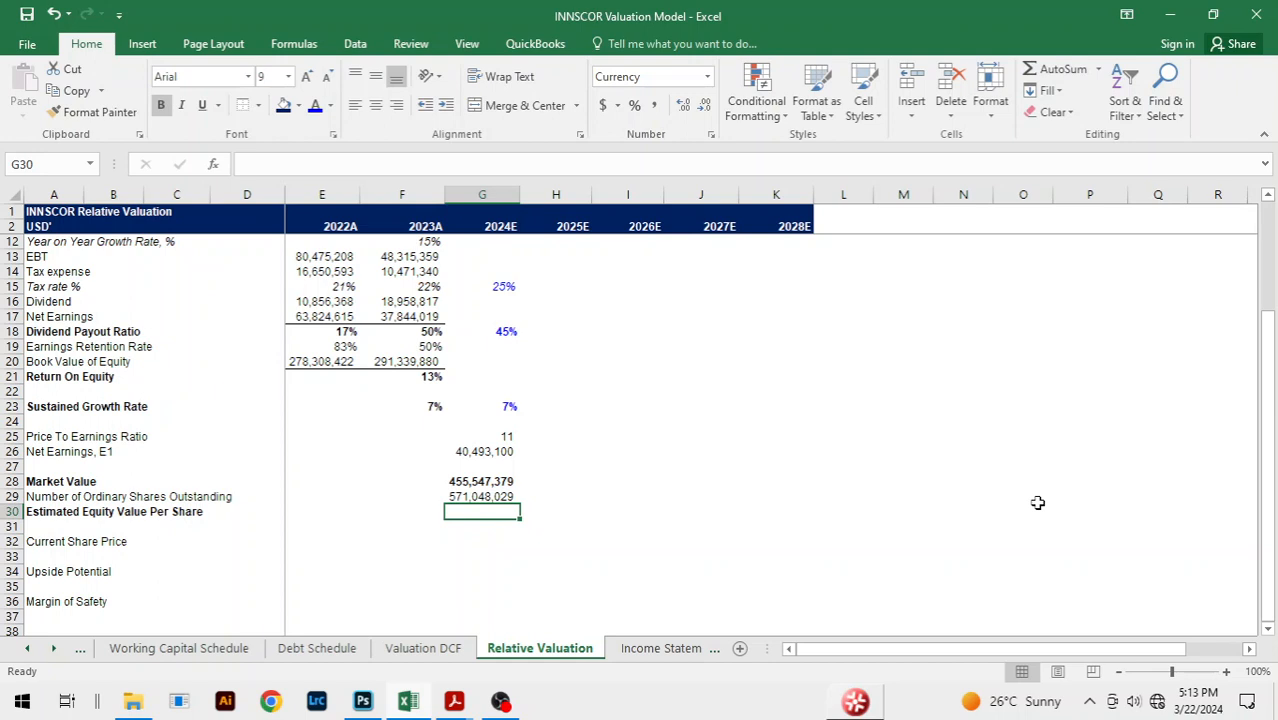
Calculate the estimated equity value per share in G30 as market value divided by the number of ordinary shares outstanding, =G28/G29
type("=")
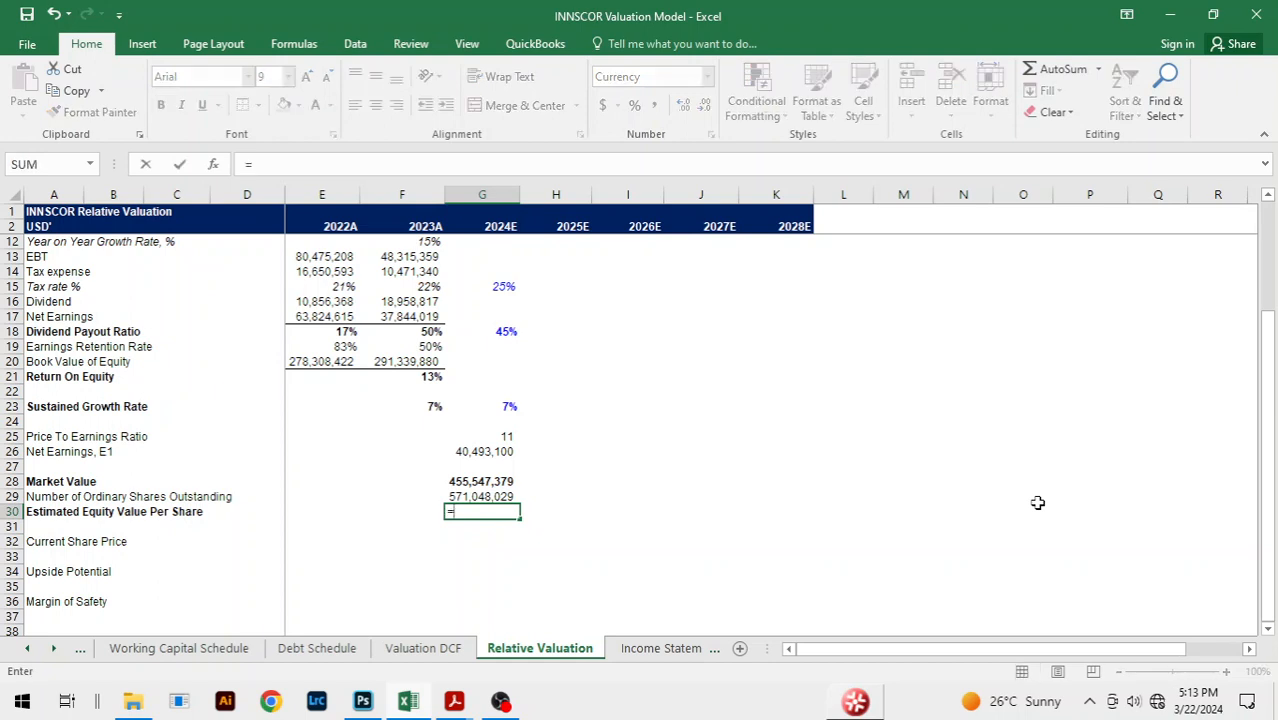
left_click(485, 481)
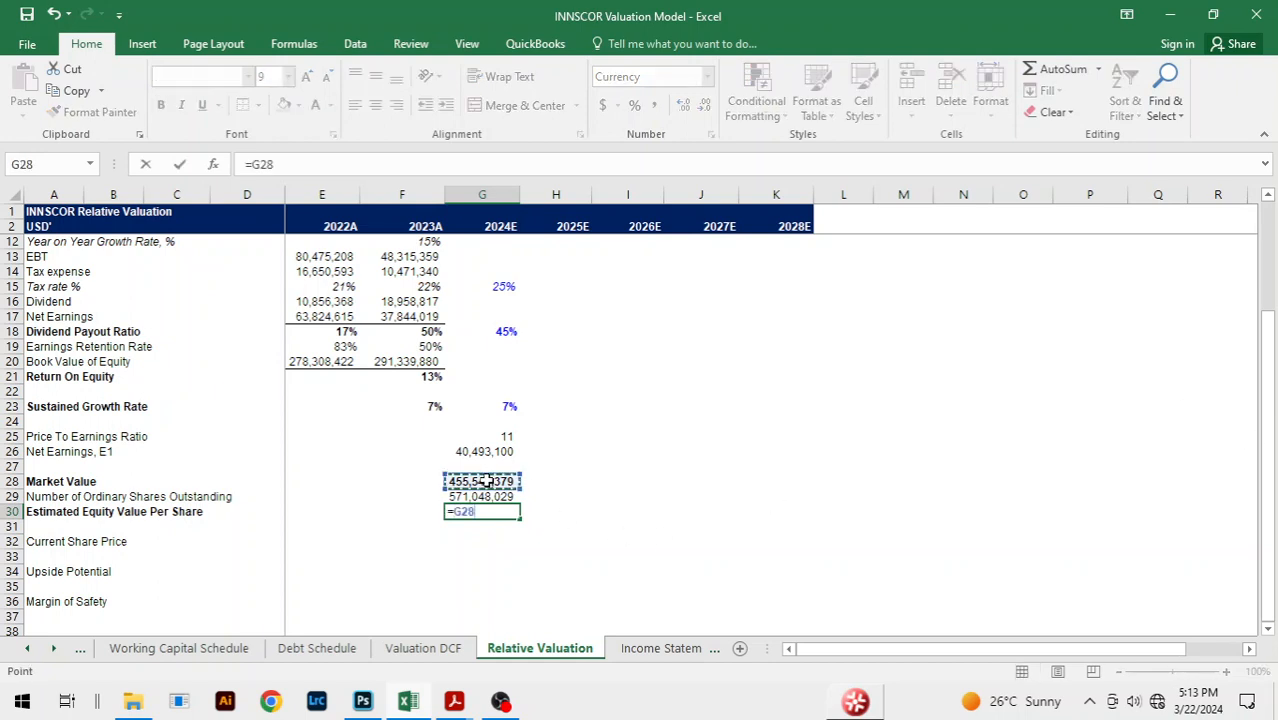
type("/")
left_click(490, 497)
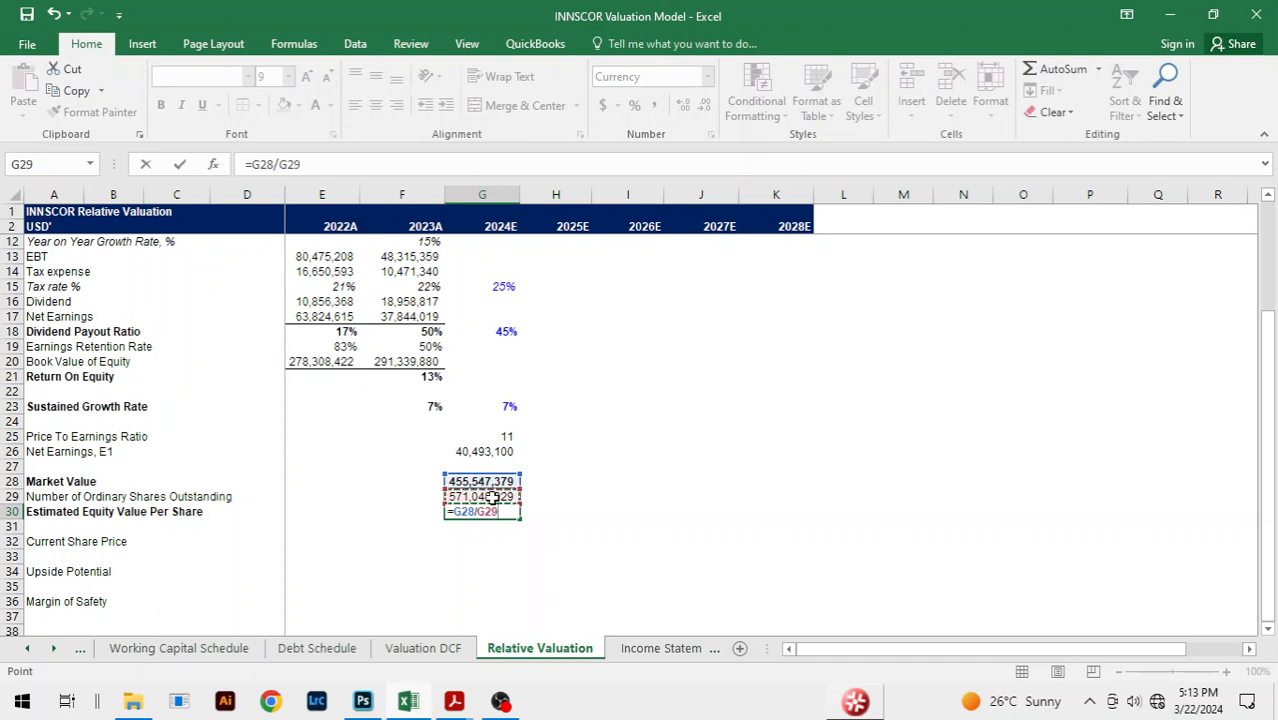
key("Return")
left_click(570, 498)
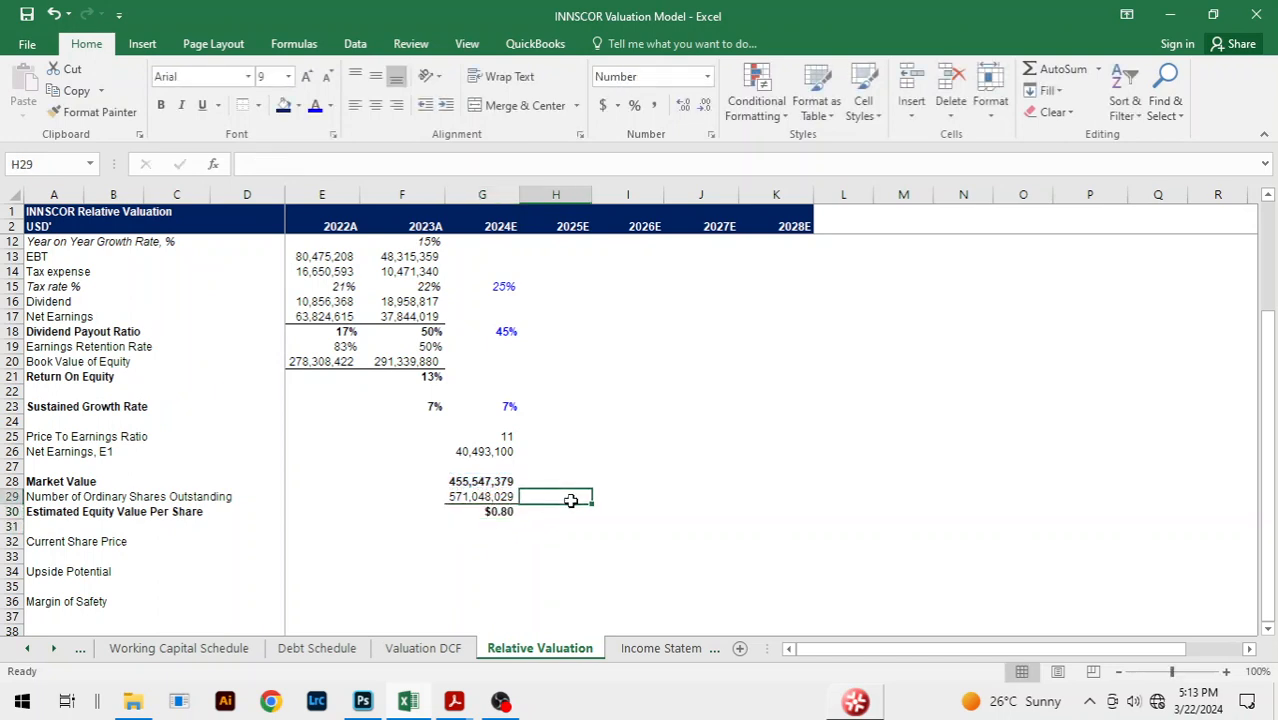
left_click(535, 540)
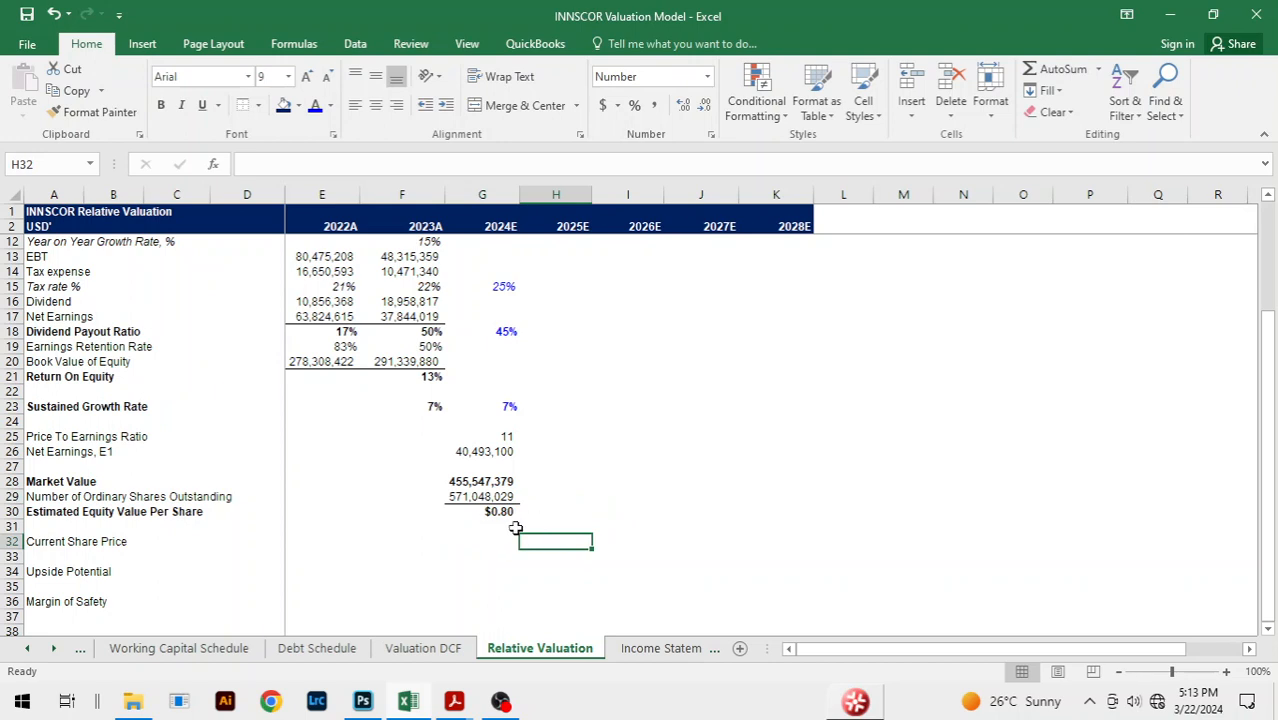
left_click(505, 527)
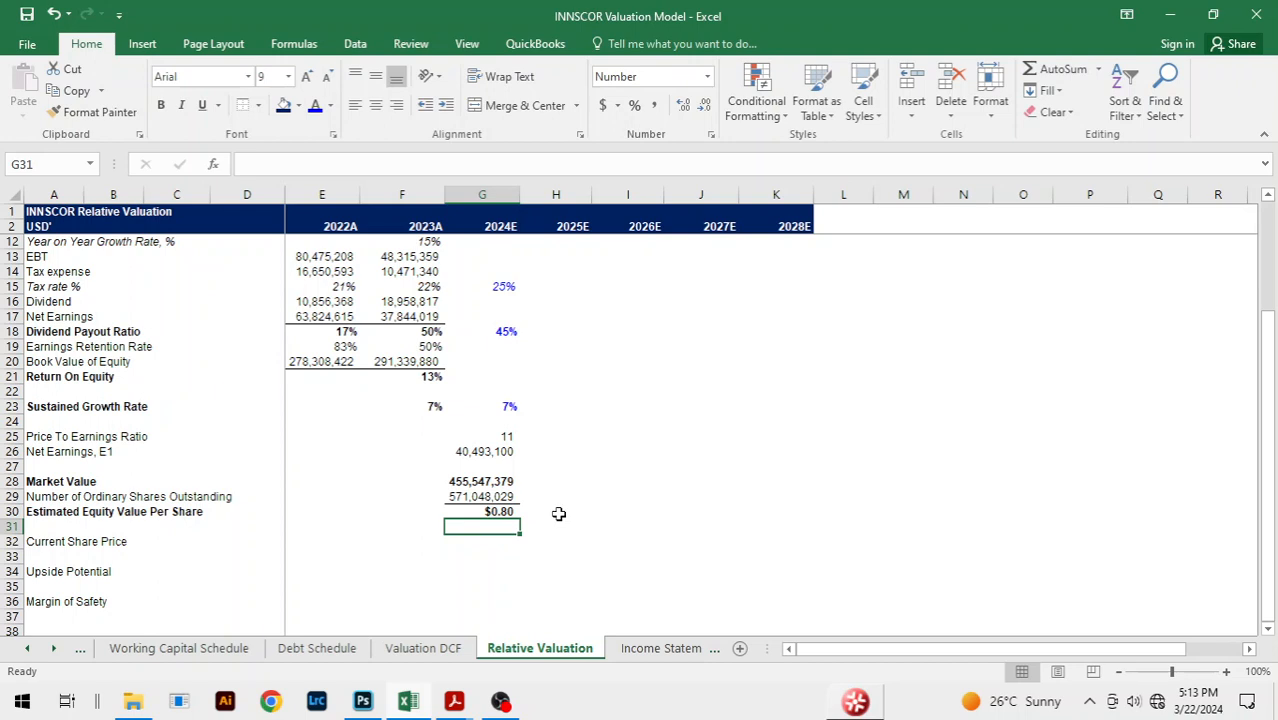
Enter the current share price in G32 as 0.4607
left_click(510, 543)
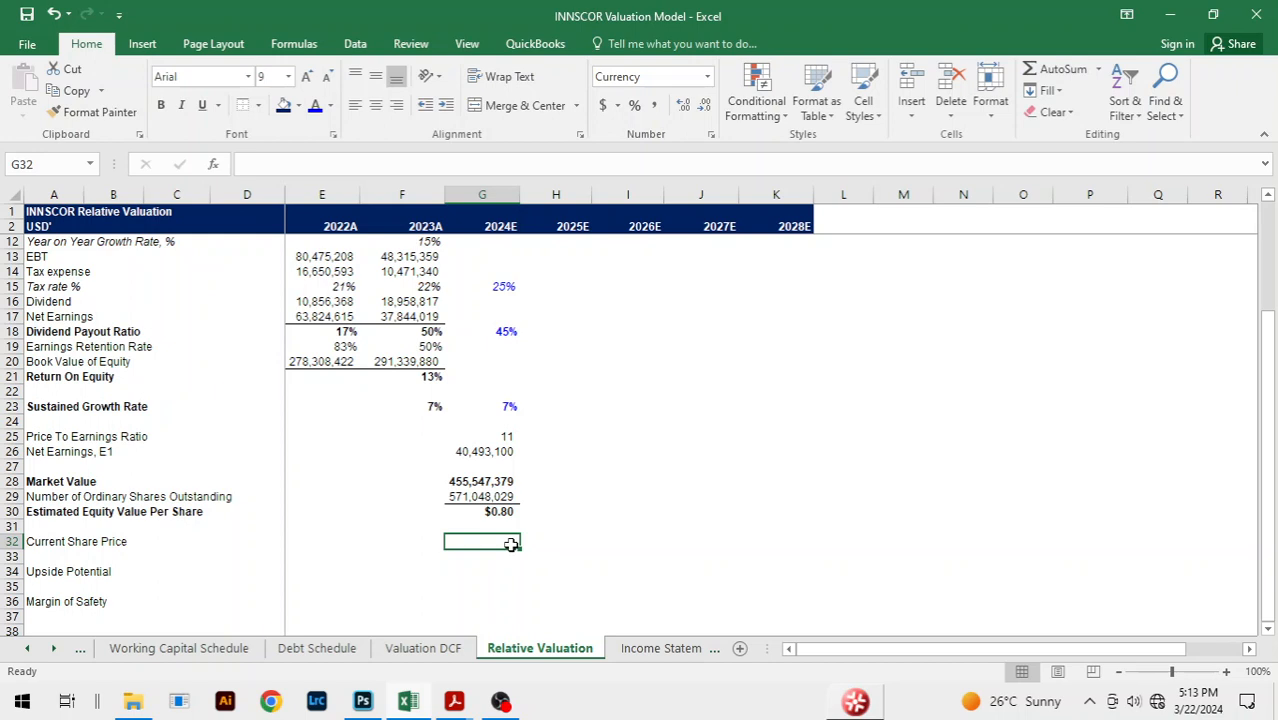
type("0")
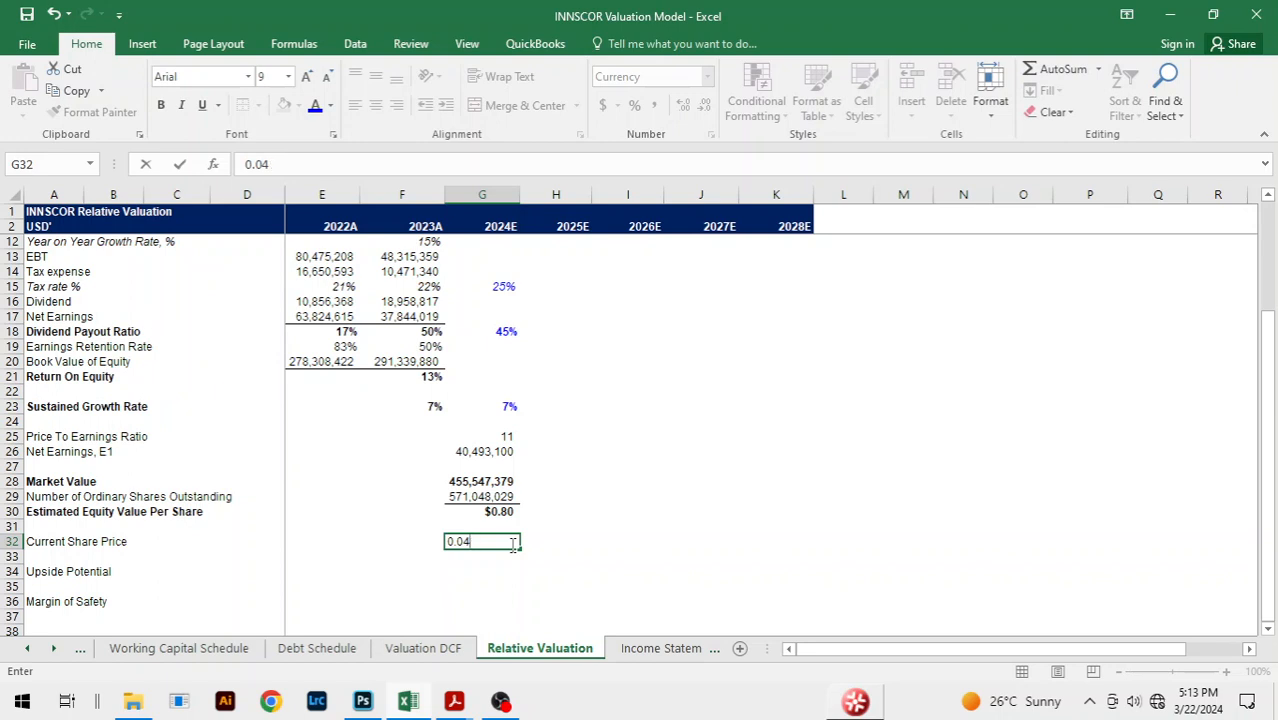
key("BackSpace")
type("46")
type("7")
key("Return")
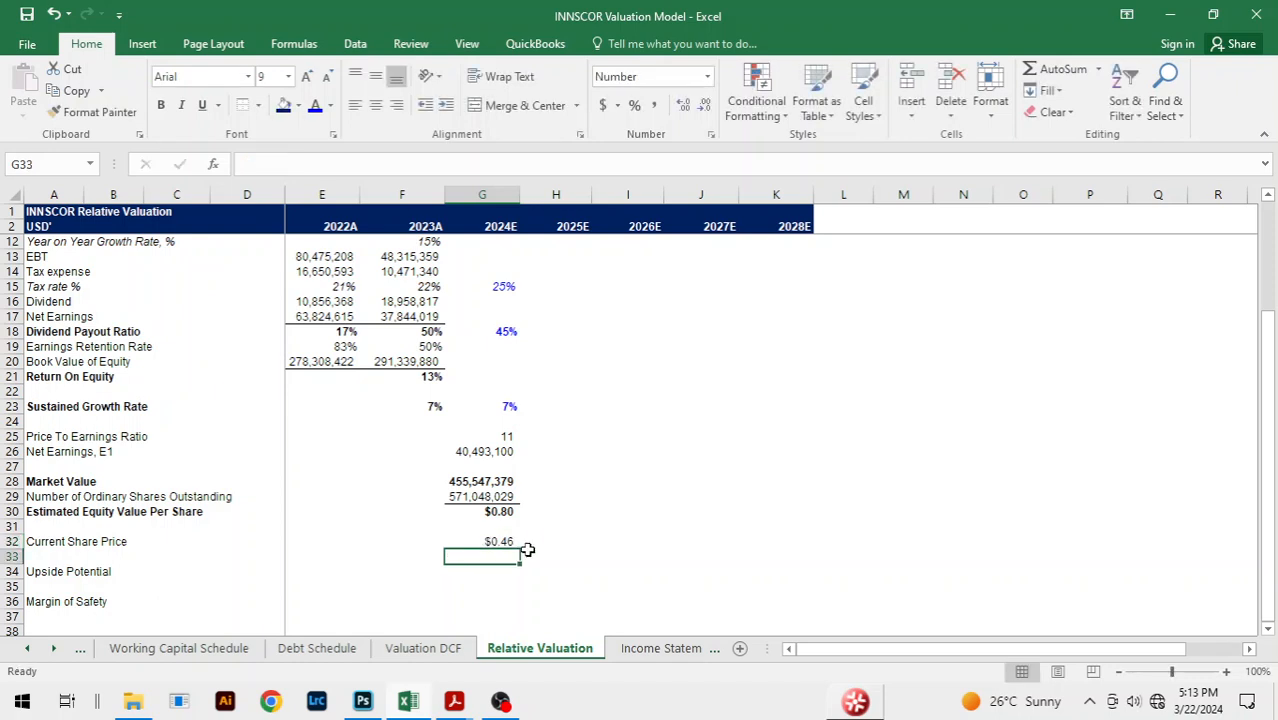
left_click(654, 550)
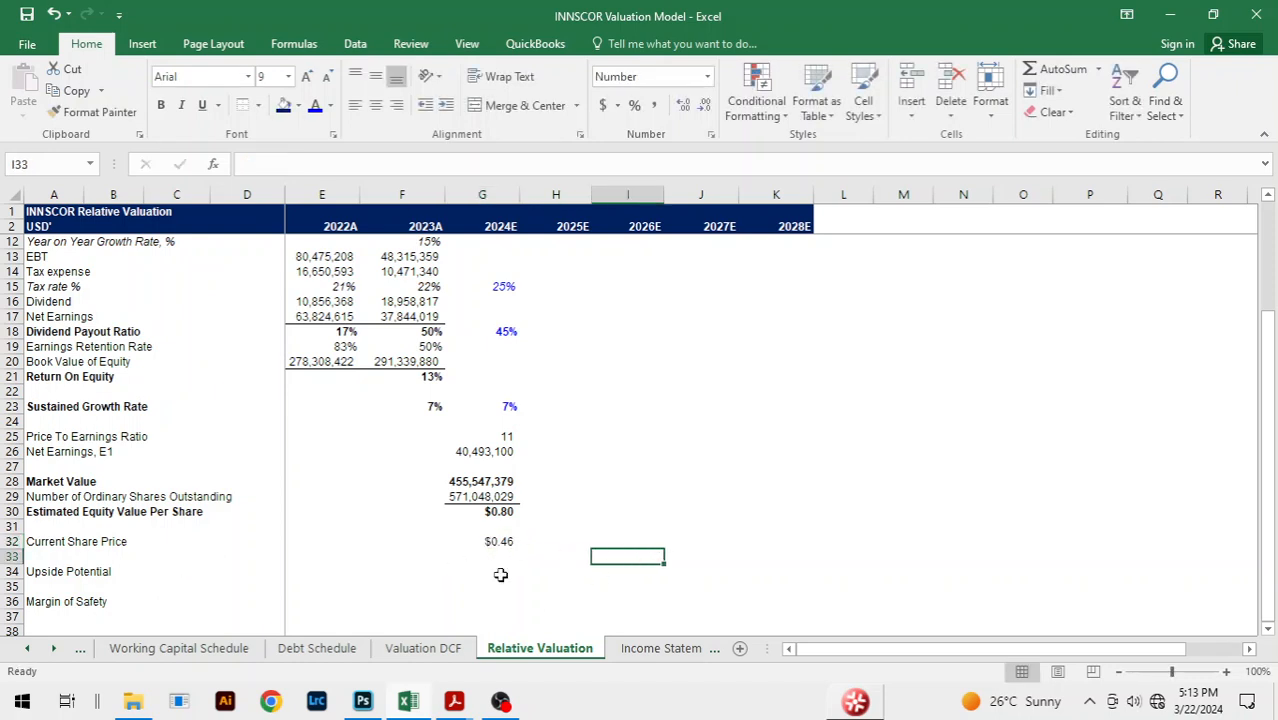
Calculate the upside potential in G34 from the estimated equity value per share and the current share price, =G30/G32-1
left_click(494, 567)
type("=")
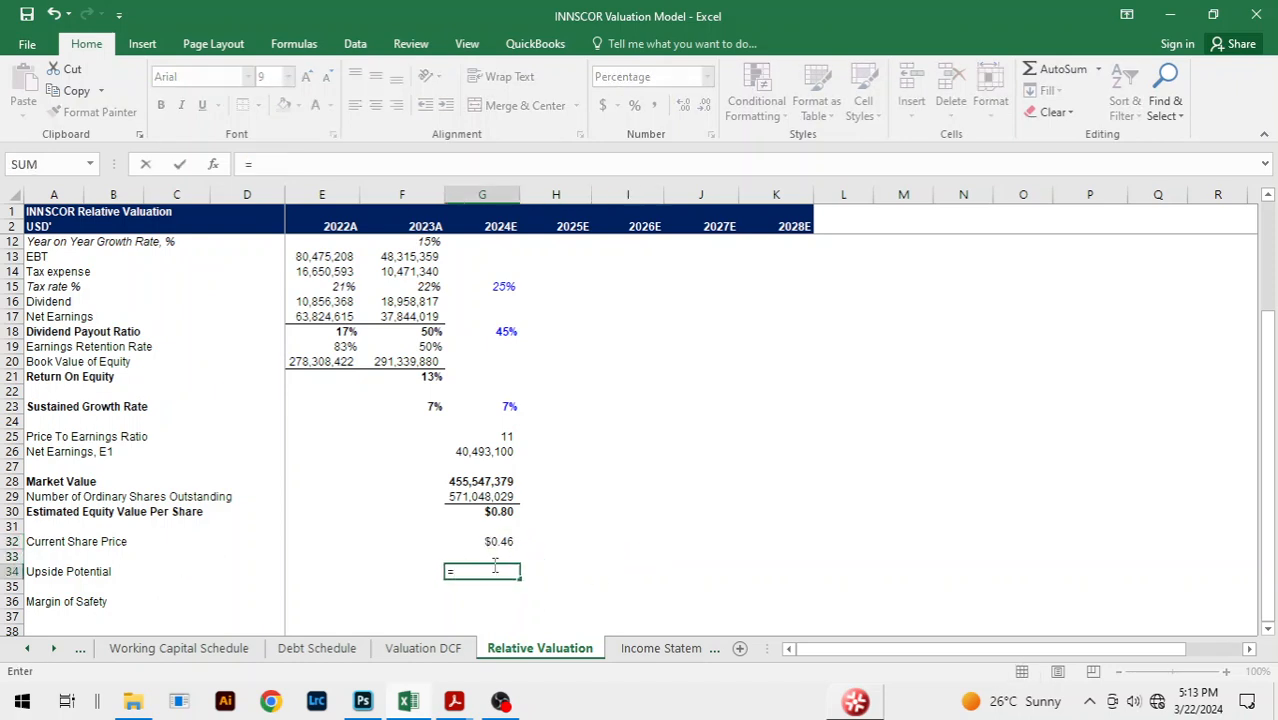
key("Up")
key("Up")
key("Up")
key("Up")
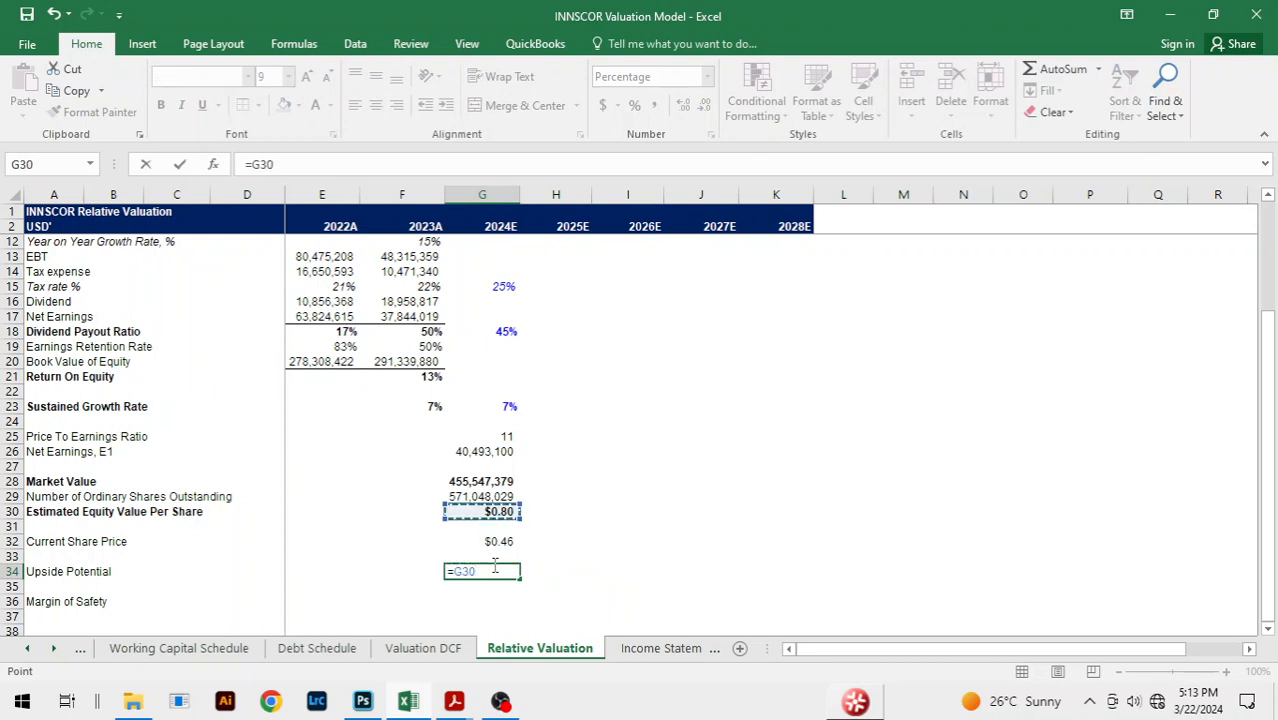
type("/")
key("Up")
key("Up")
type("-")
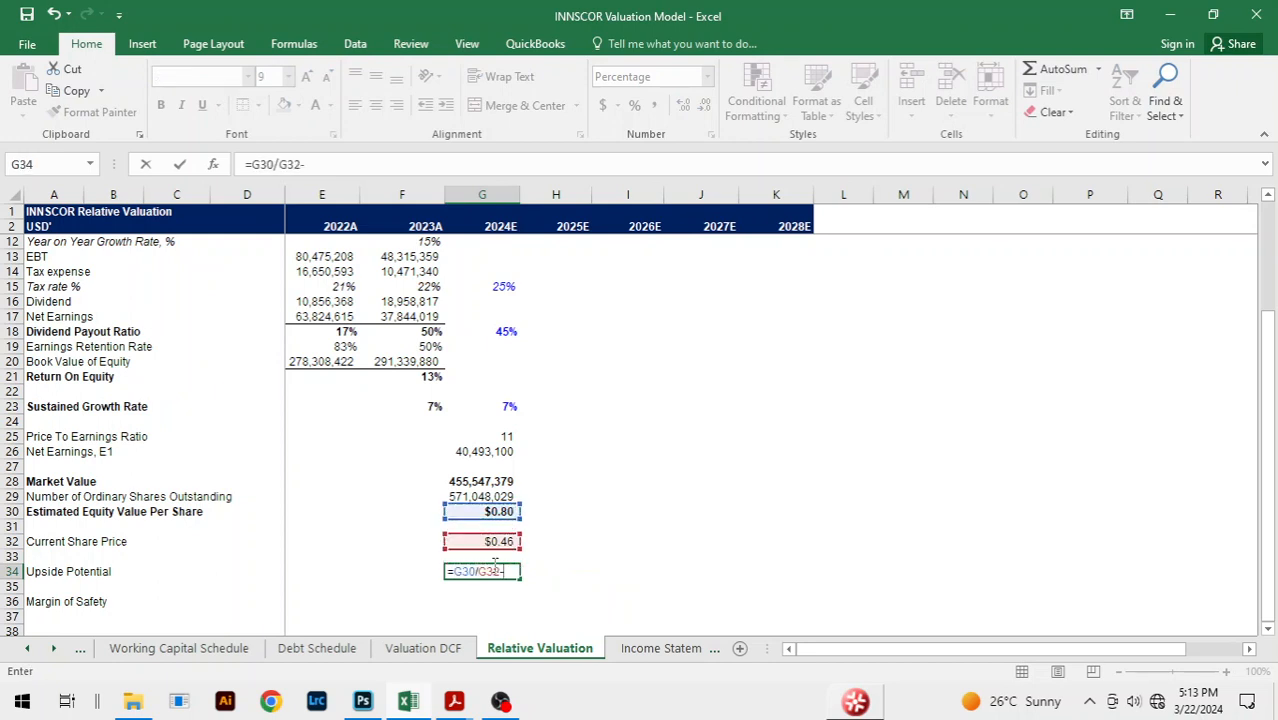
key("Return")
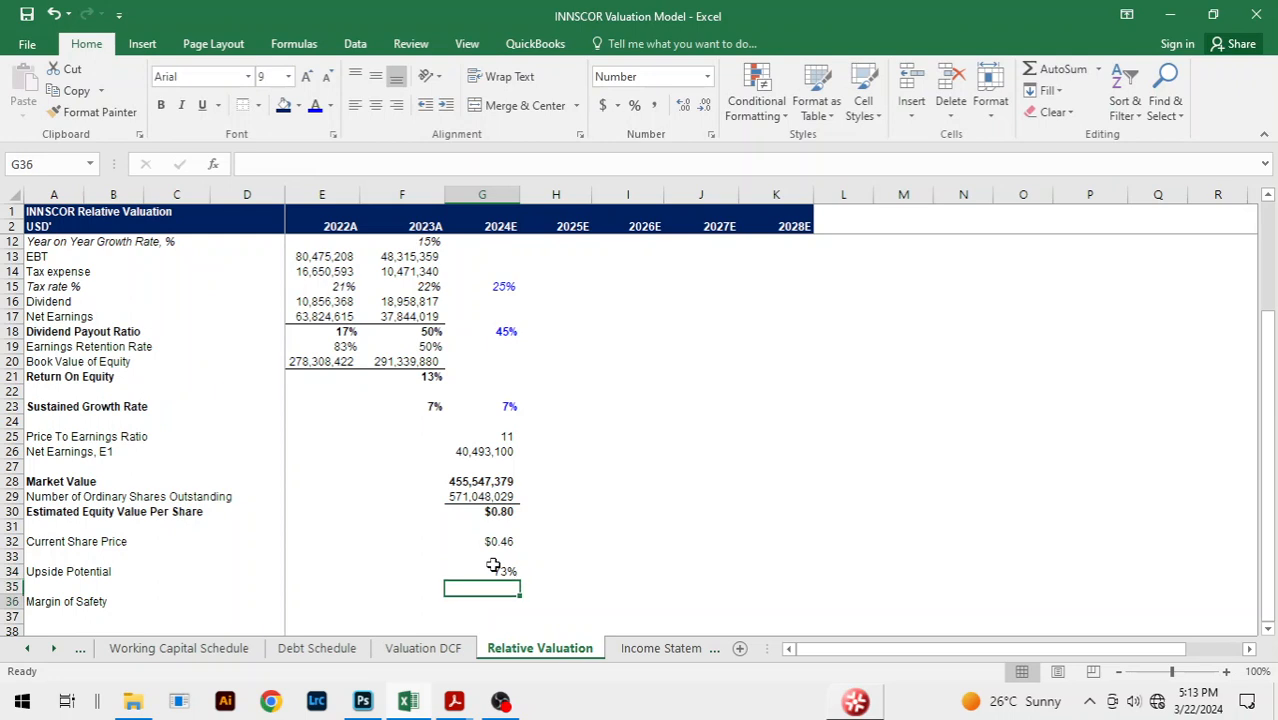
Calculate the margin of safety in G36 as the gap between estimated value and current price over estimated value, =(G30-G32)/G30
key("Down")
type("=(")
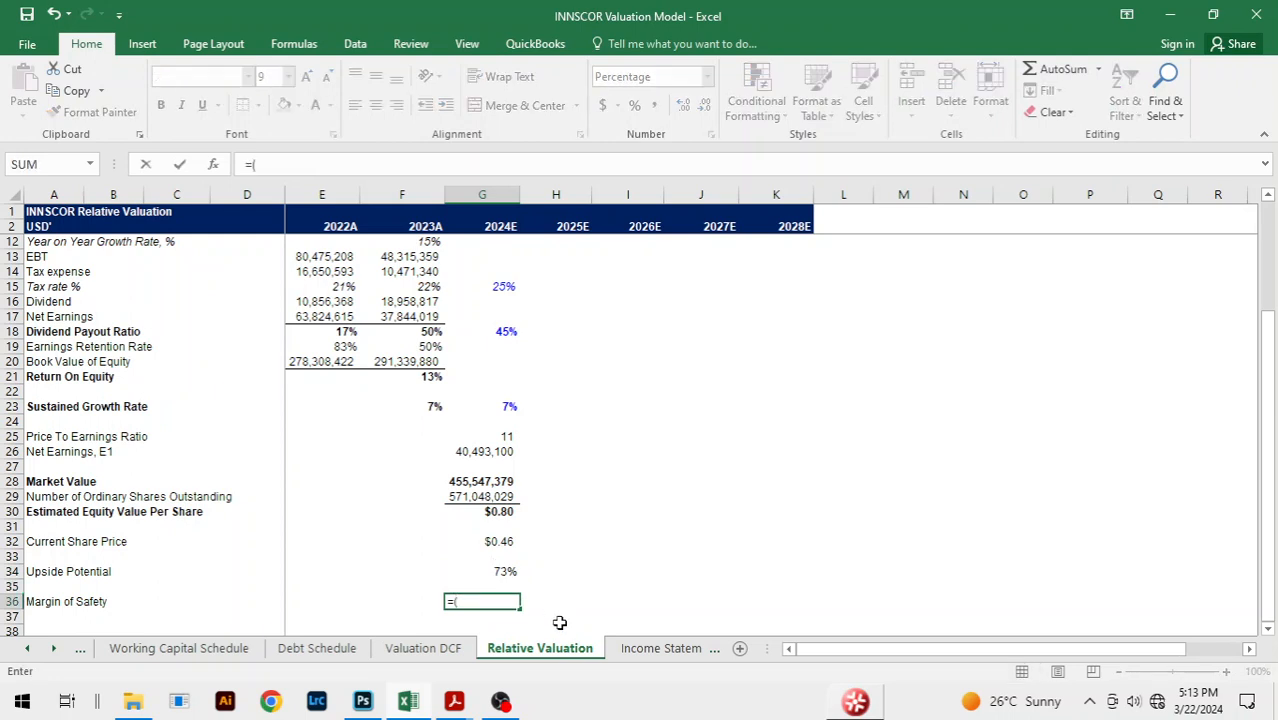
left_click(500, 513)
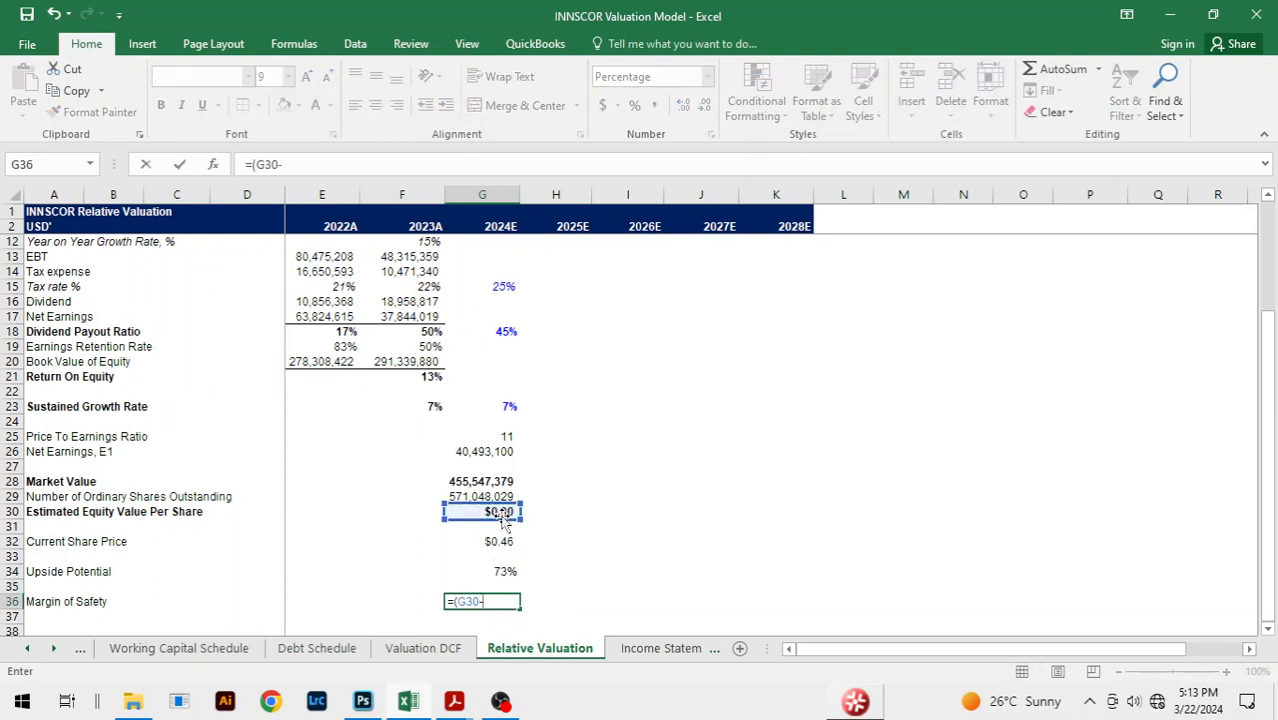
type("-")
left_click(505, 541)
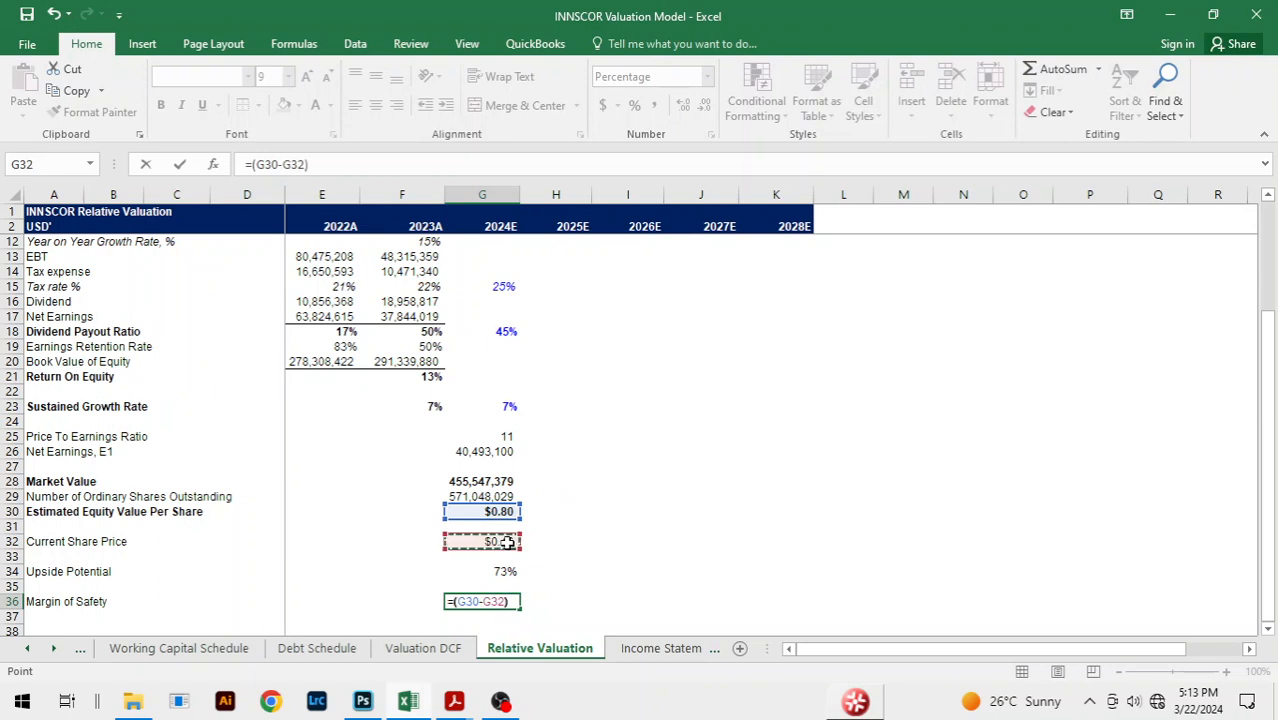
type(")/")
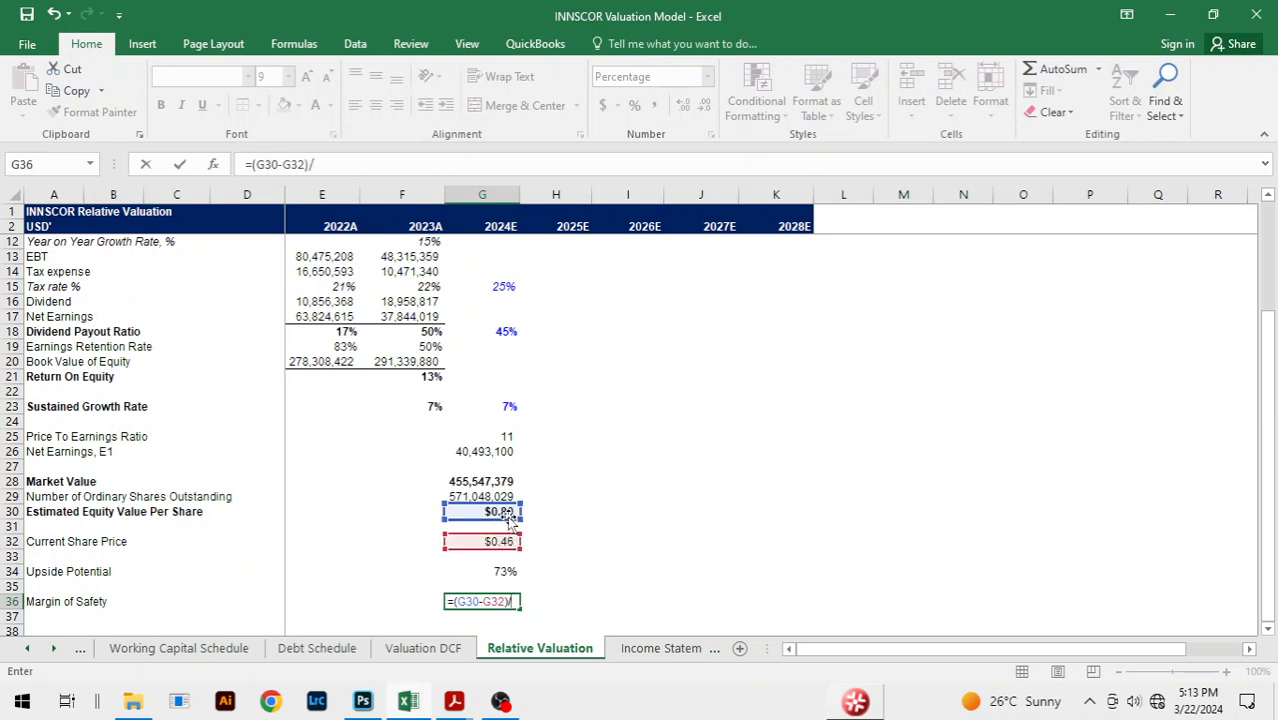
left_click(500, 512)
key("Return")
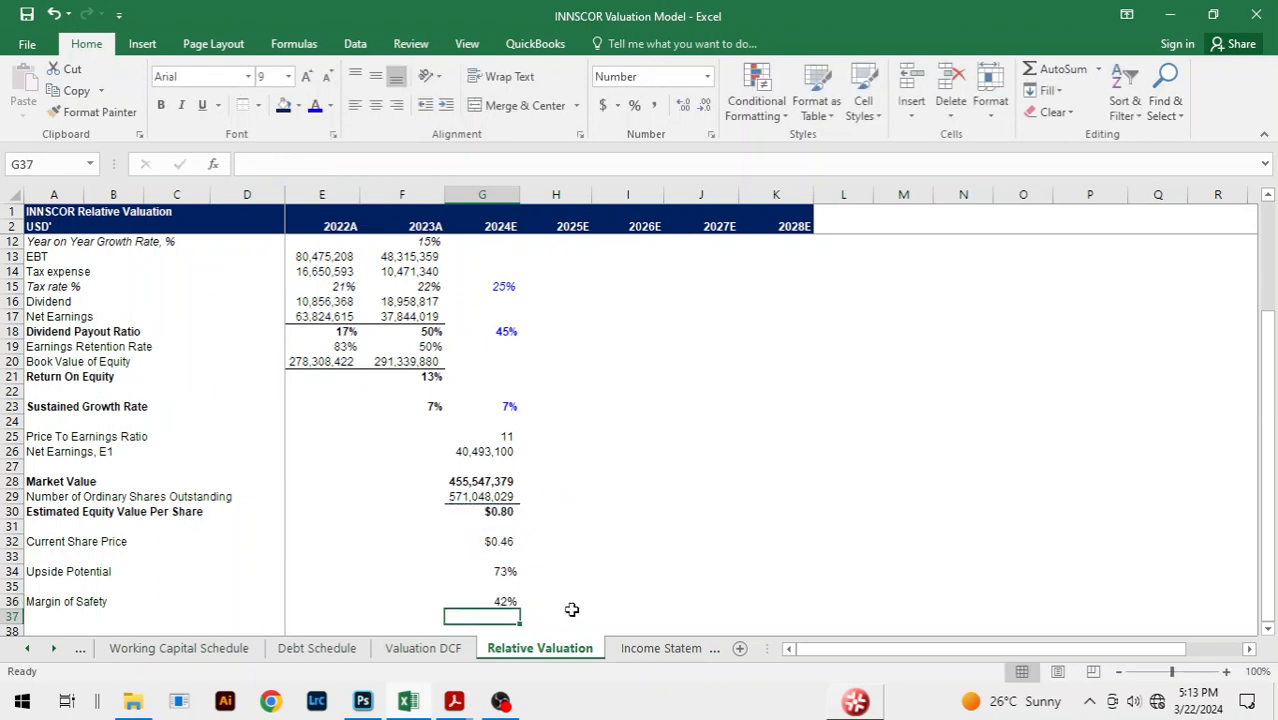
left_click(650, 601)
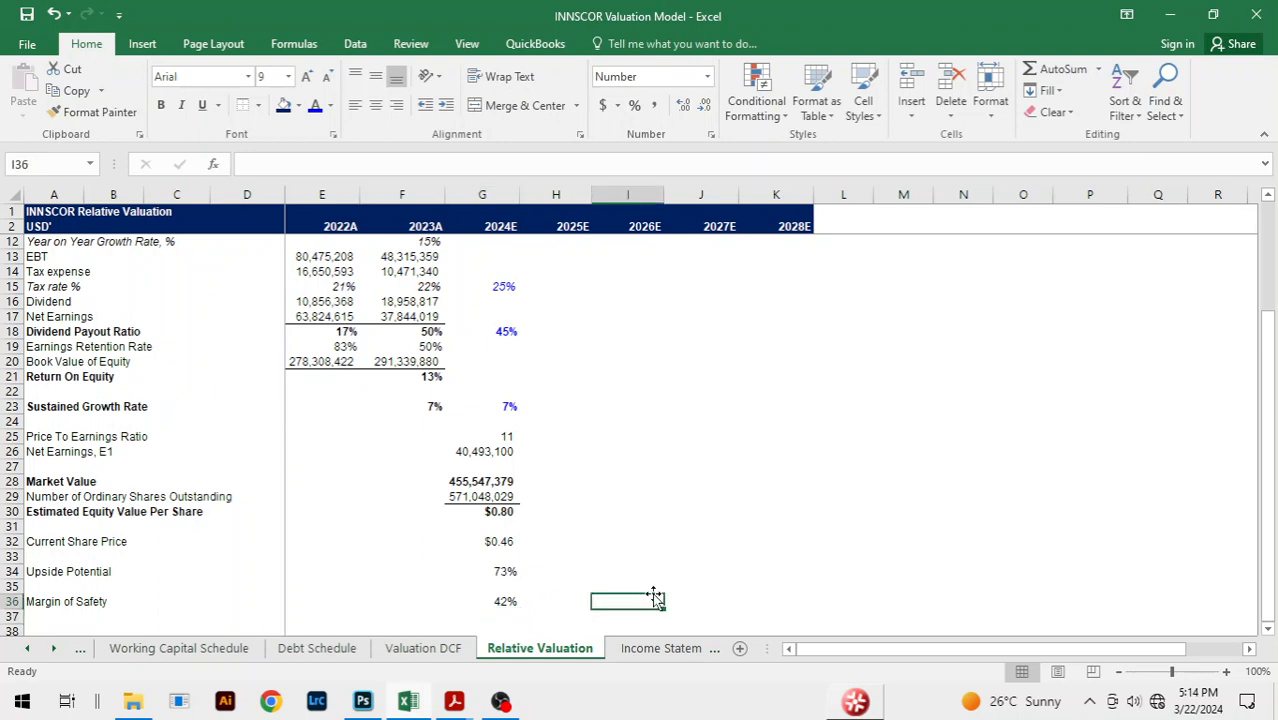
Review the relative valuation sheet from the growth and WACC assumptions through to the share price, upside potential and margin of safety
left_click(598, 568)
left_click(676, 514)
left_click(651, 513)
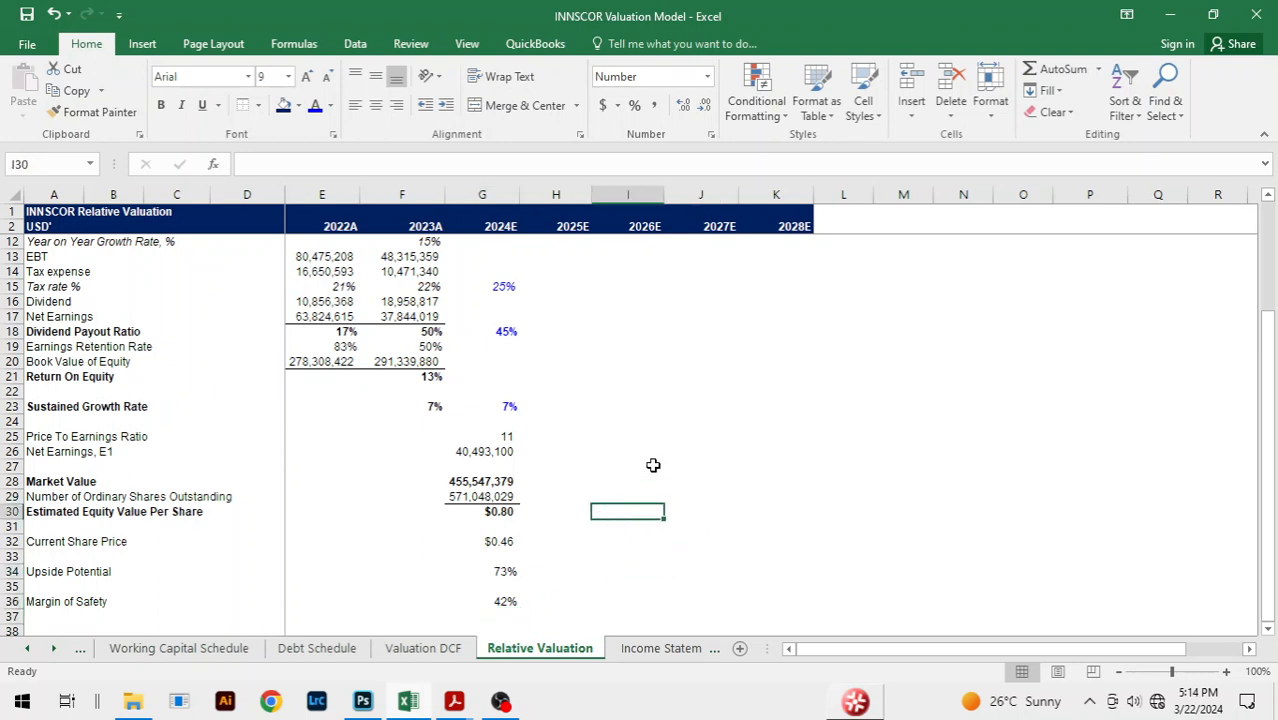
left_click(674, 438)
left_click(652, 557)
scroll(651, 540, "down", 1)
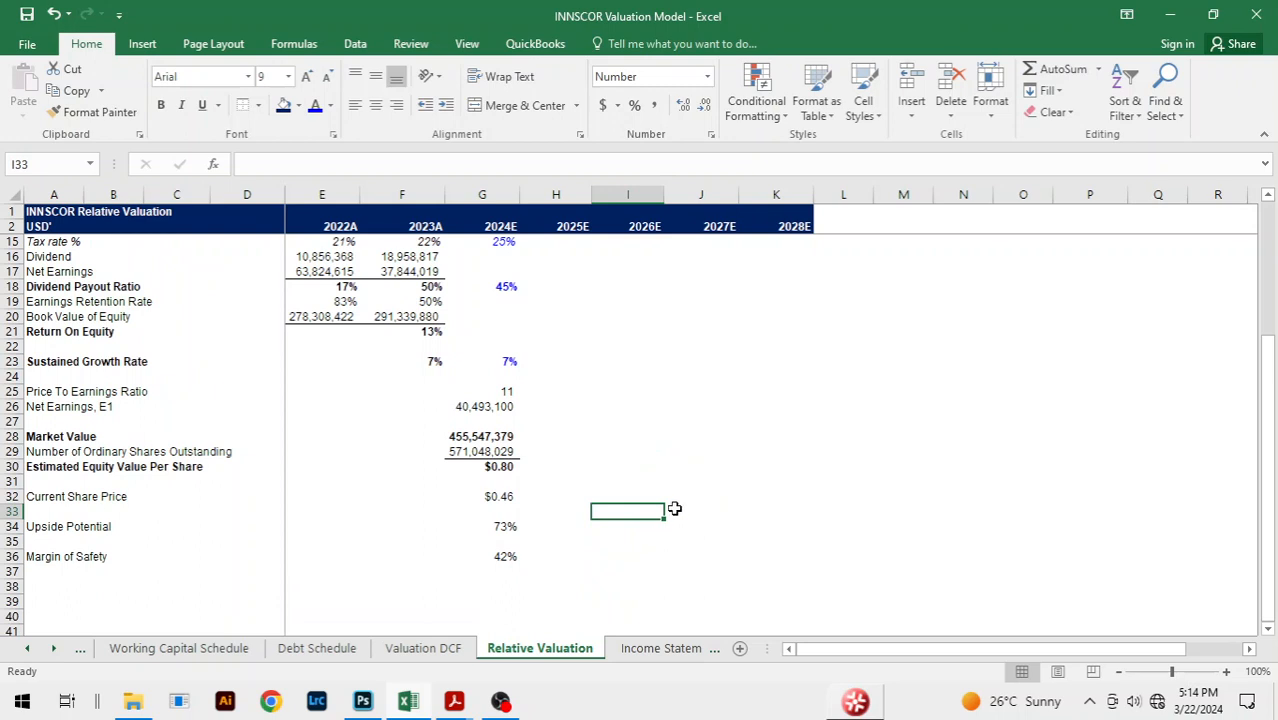
left_click(651, 449)
scroll(666, 486, "up", 3)
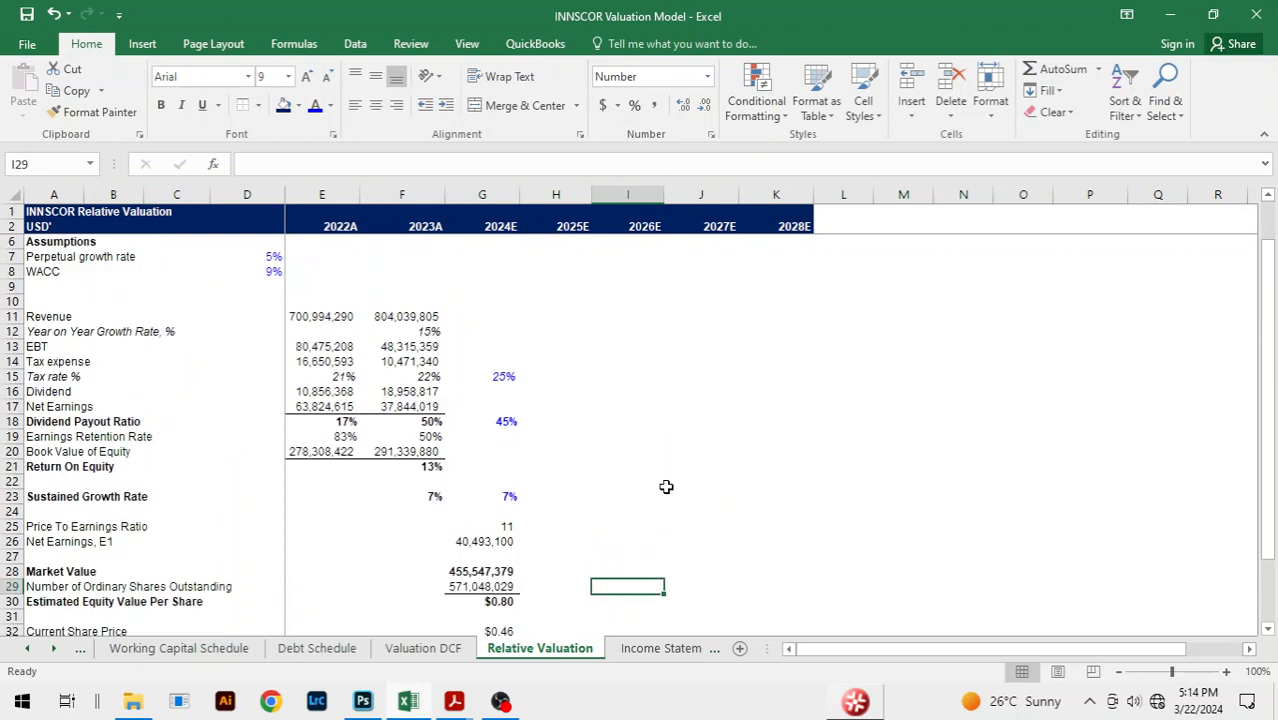
left_click(578, 512)
scroll(579, 514, "down", 2)
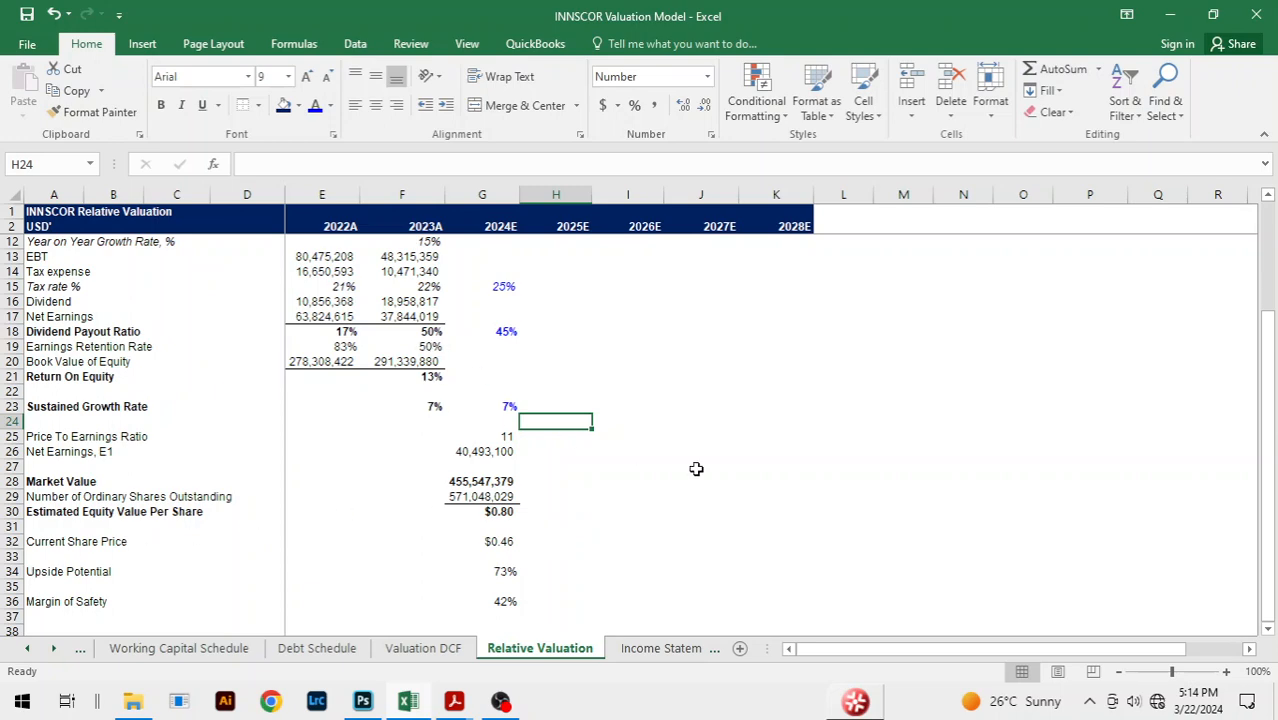
left_click(492, 541)
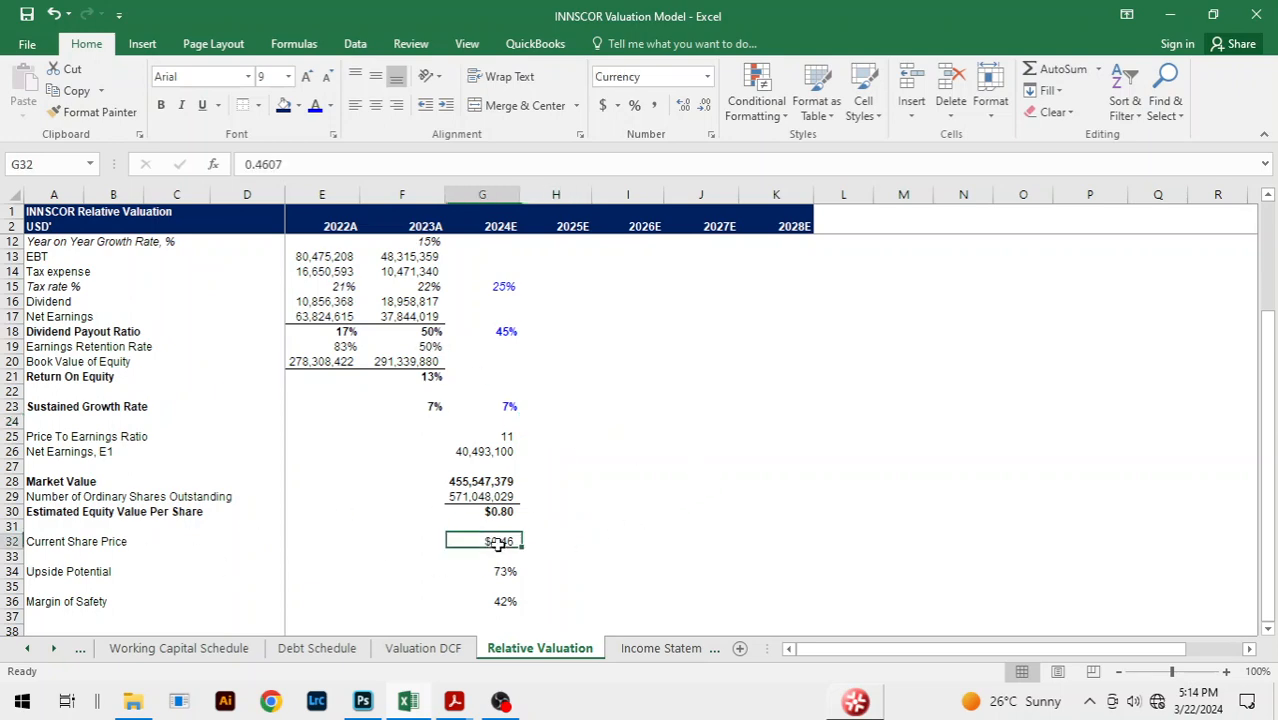
left_click(685, 523)
left_click(682, 434)
scroll(791, 472, "up", 3)
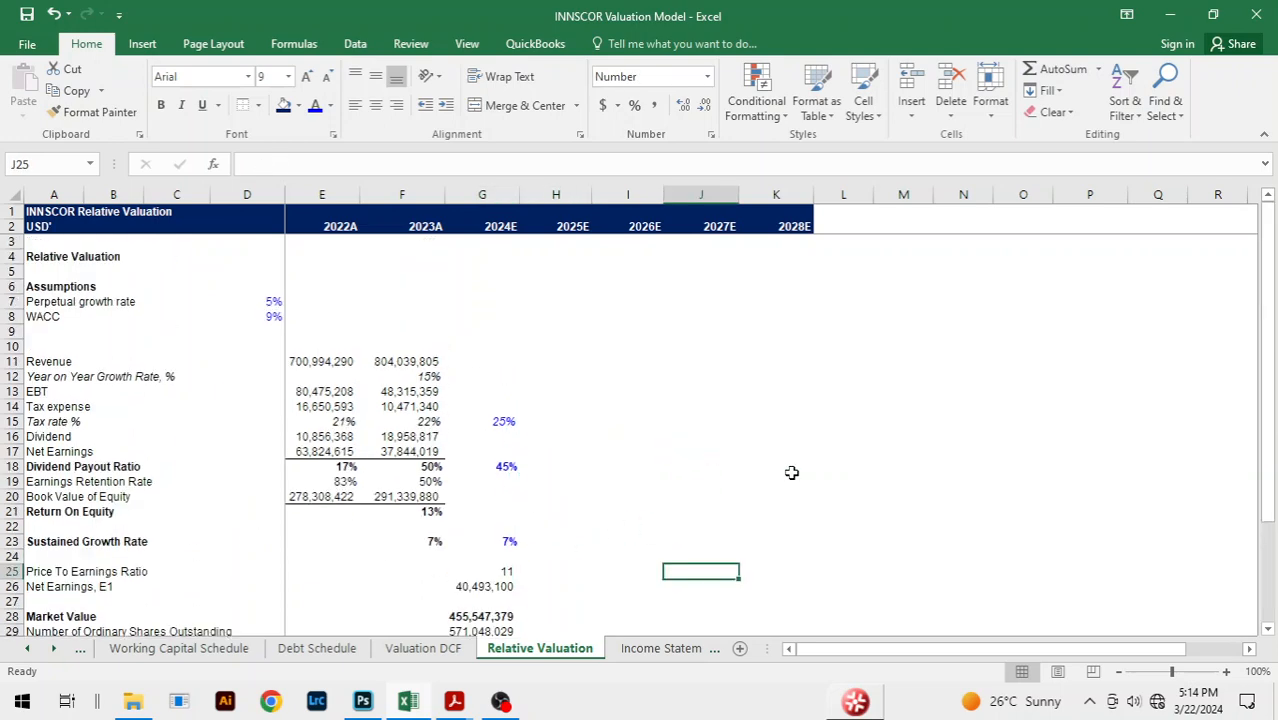
scroll(791, 472, "down", 2)
left_click(588, 407)
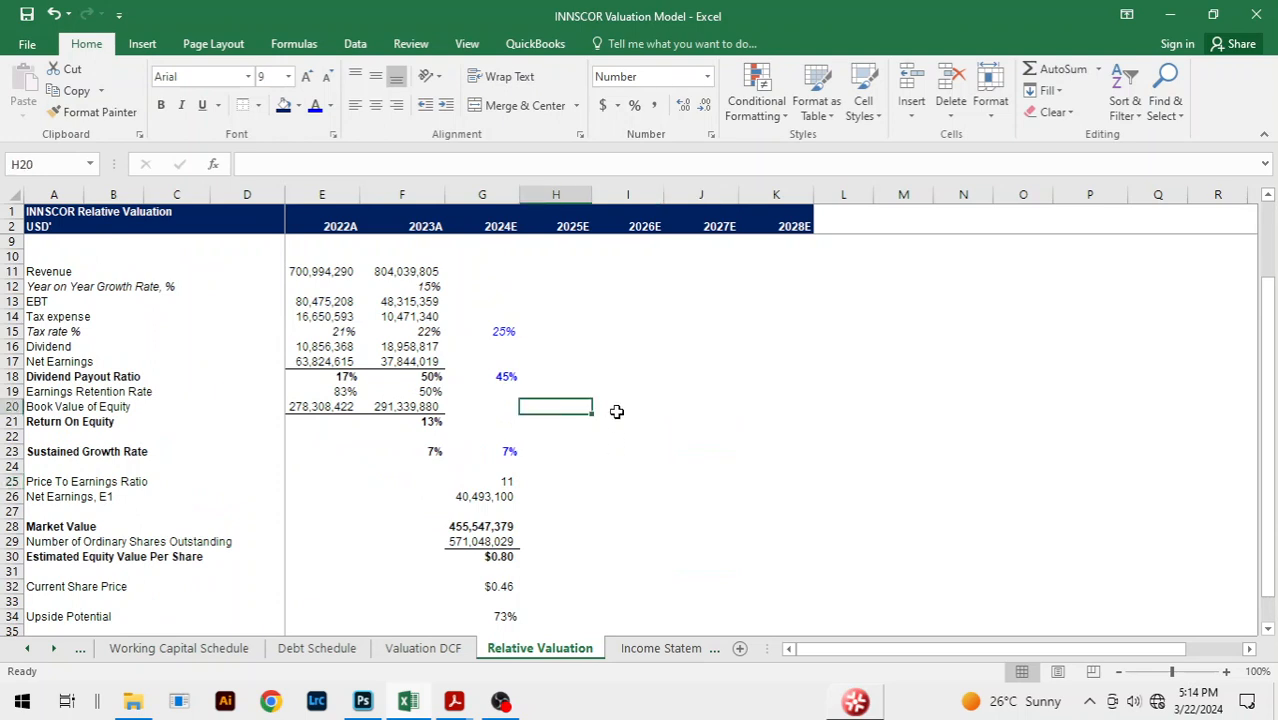
left_click(626, 362)
left_click(630, 420)
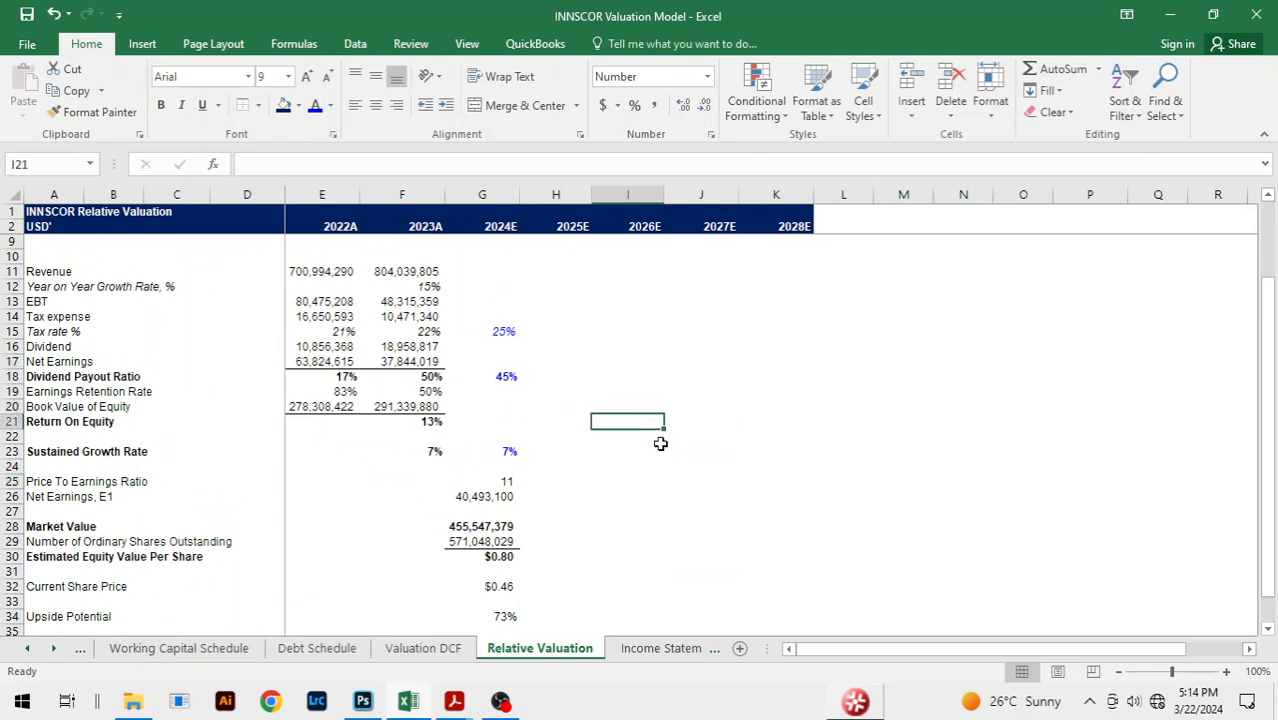
Set the 2024E dividend payout ratio in G18 to 35%
scroll(660, 443, "down", 1)
left_click(500, 333)
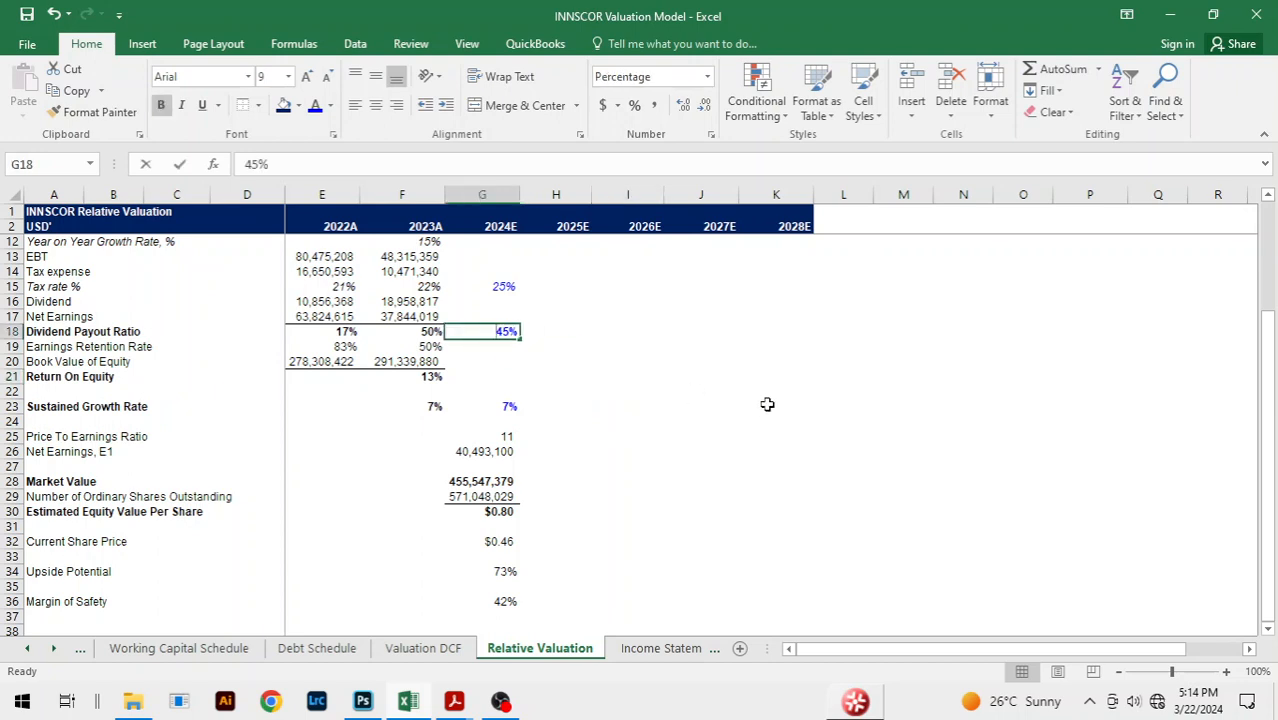
type("35")
key("Return")
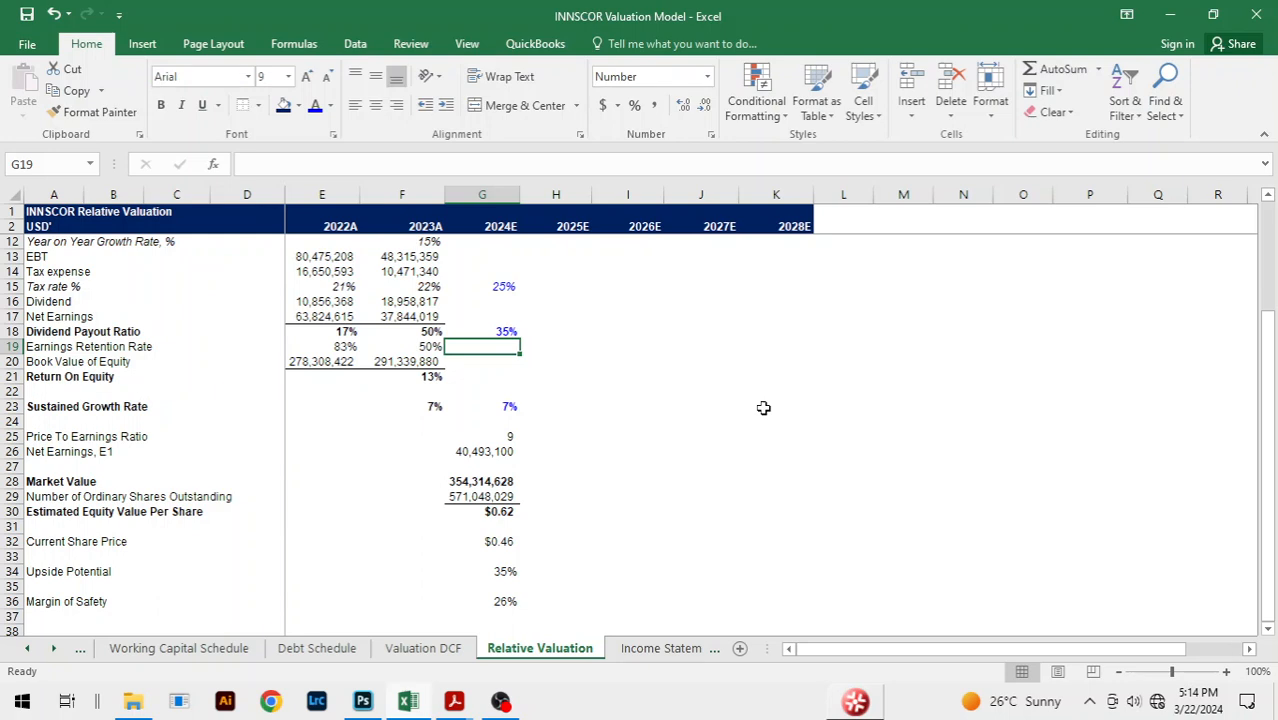
Examine the effect of the new 2024E payout ratio on the P/E ratio, market value, equity value per share, upside potential and margin of safety
scroll(763, 408, "down", 1)
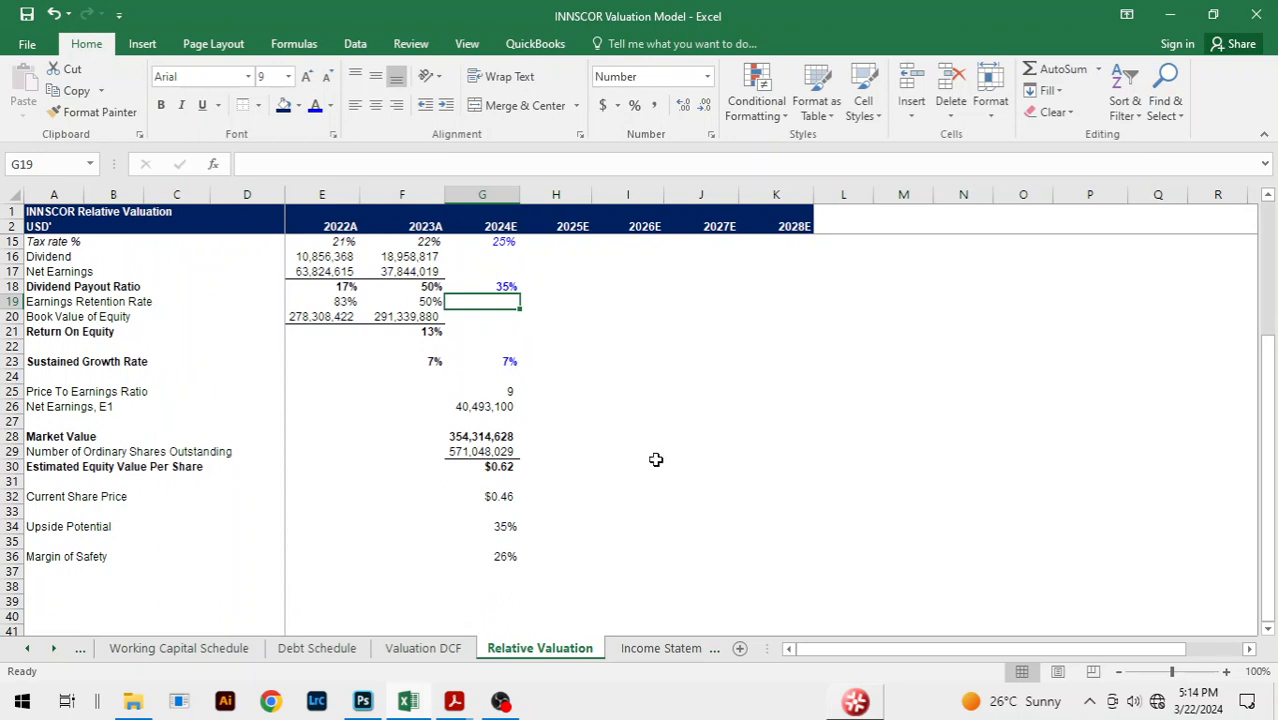
left_click(610, 455)
left_click(512, 289)
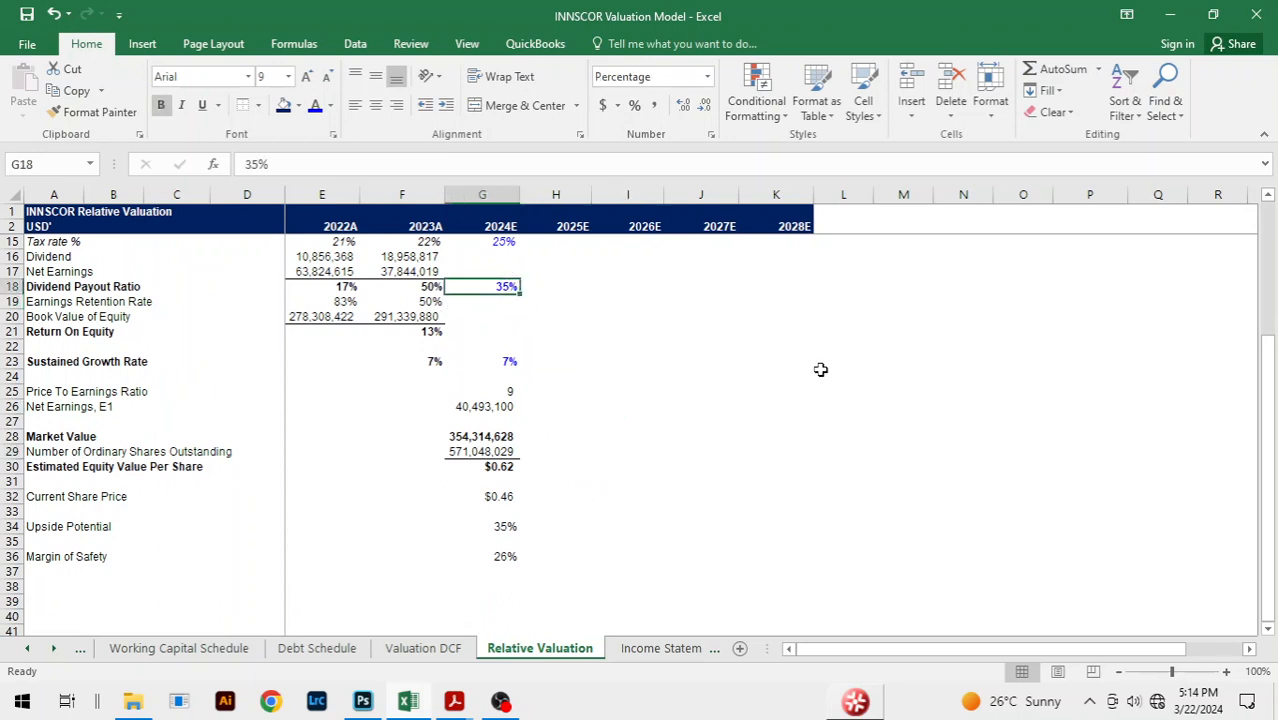
scroll(821, 370, "up", 2)
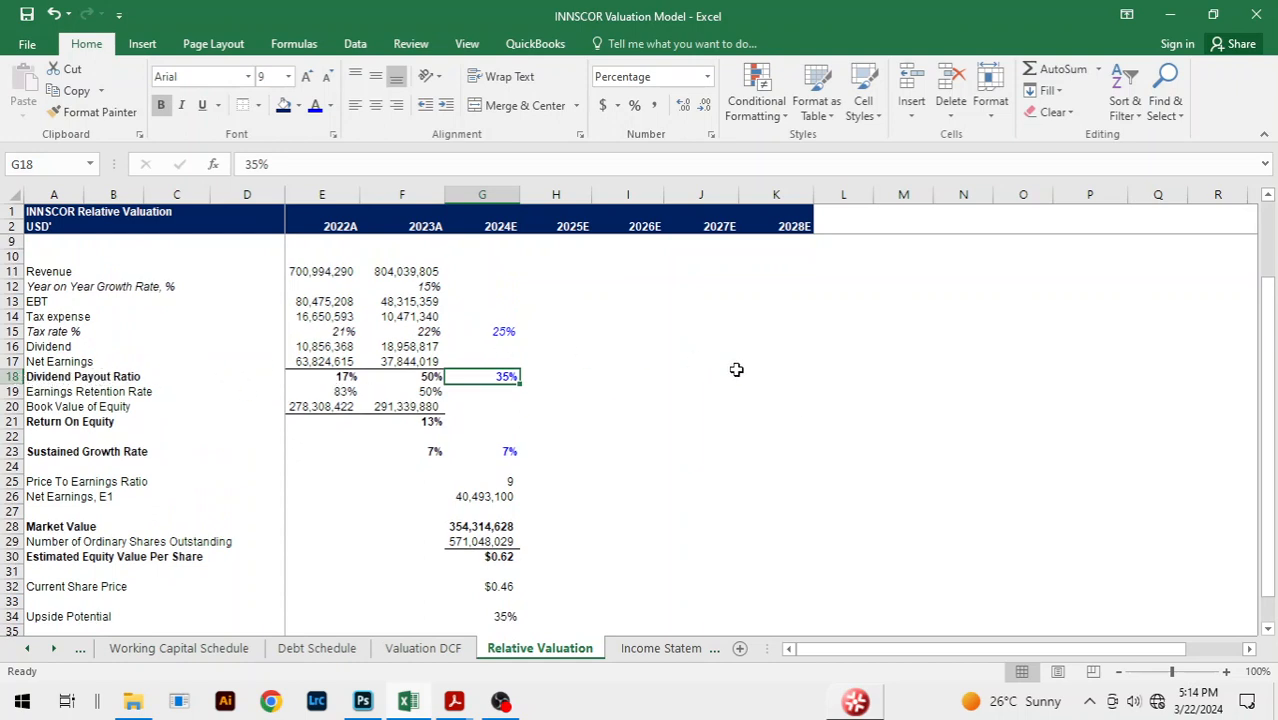
left_click(560, 391)
left_click(490, 379)
left_click(516, 420)
left_click(515, 392)
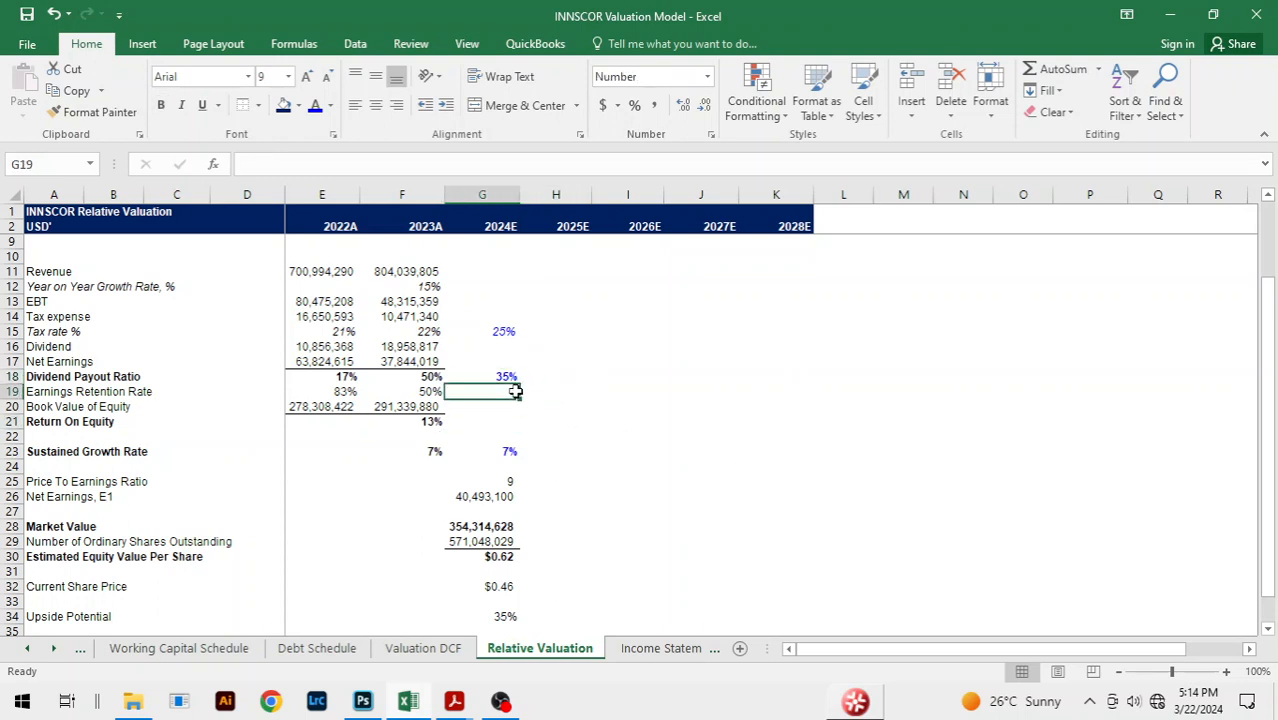
left_click(574, 397)
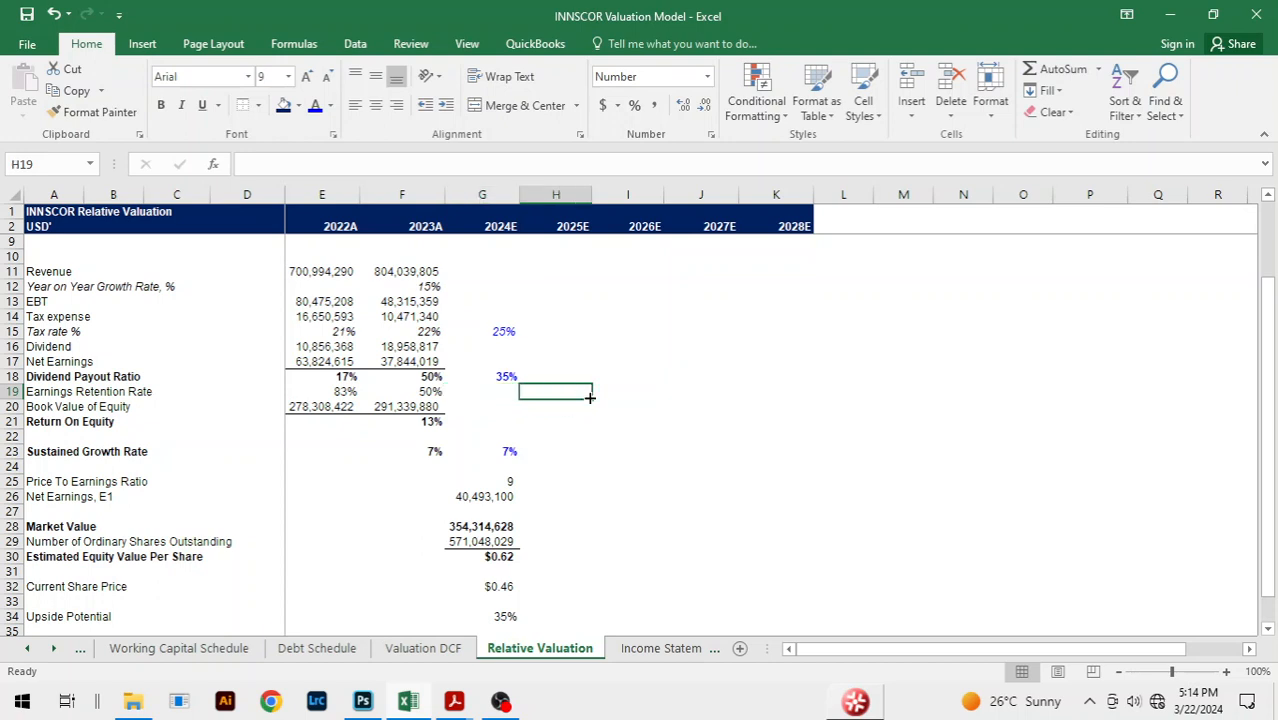
left_click(642, 436)
left_click(738, 396)
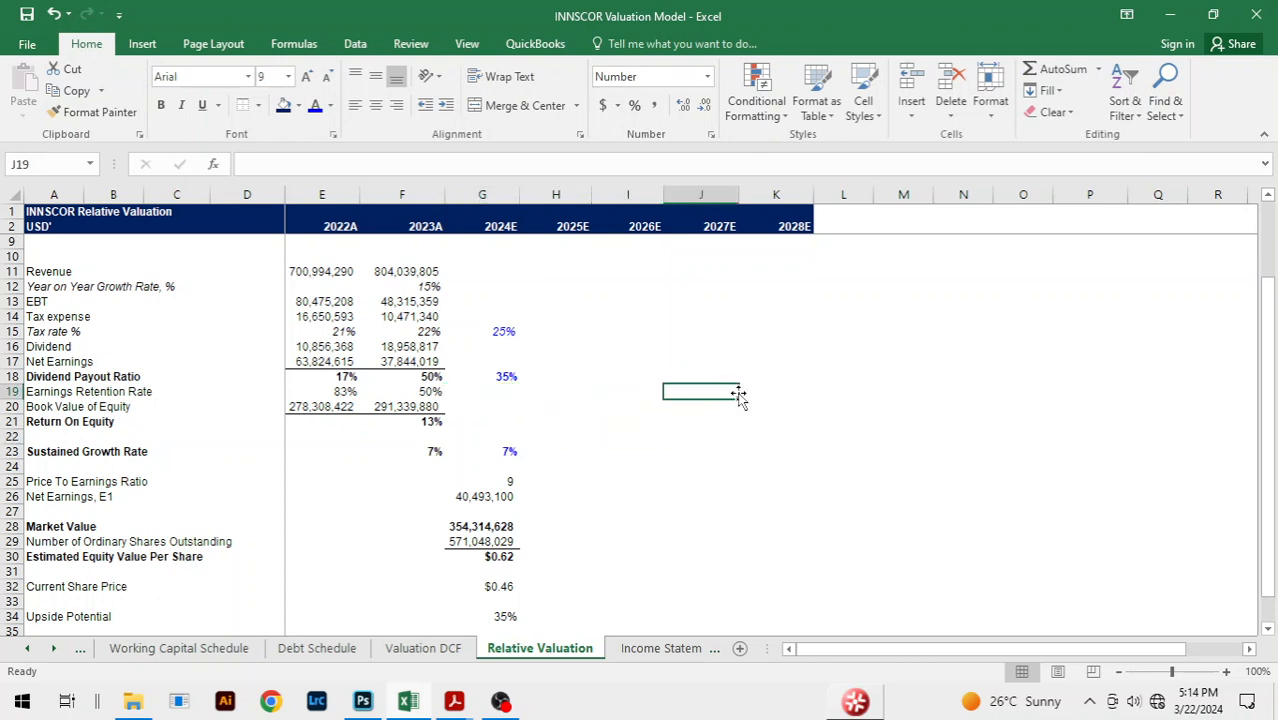
left_click(686, 494)
scroll(705, 476, "down", 1)
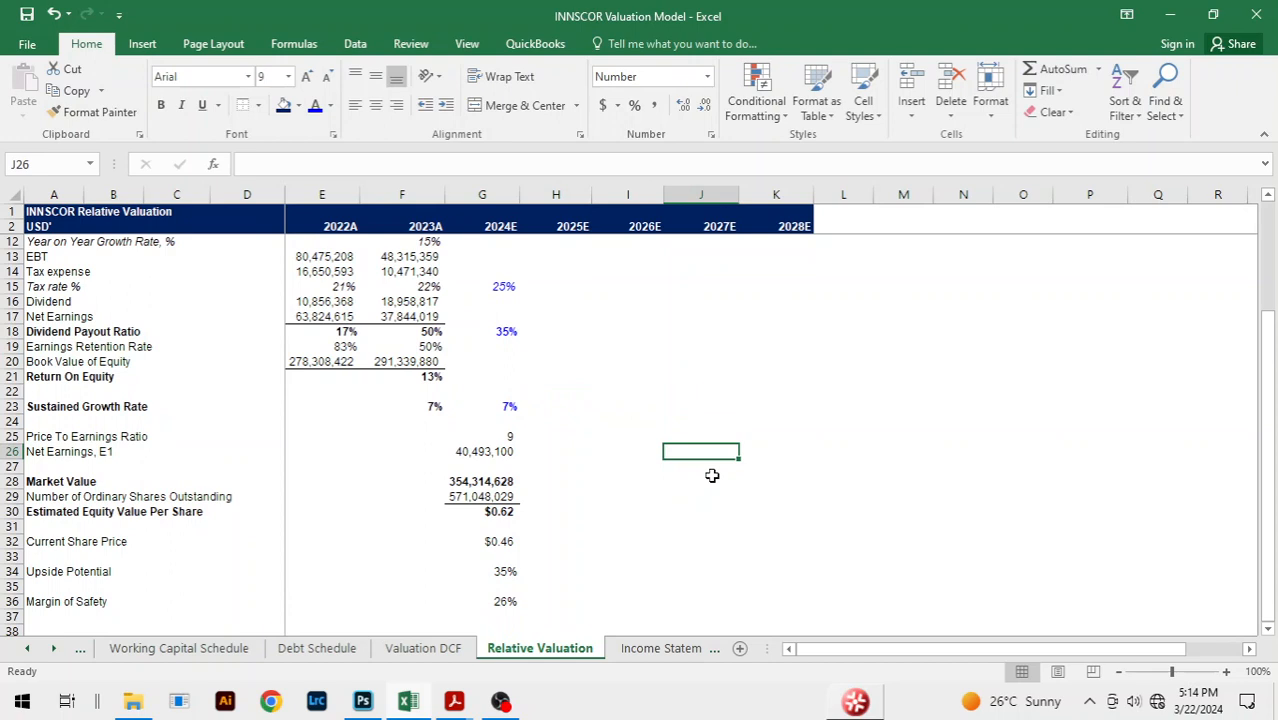
left_click(640, 435)
left_click(731, 361)
scroll(733, 364, "up", 3)
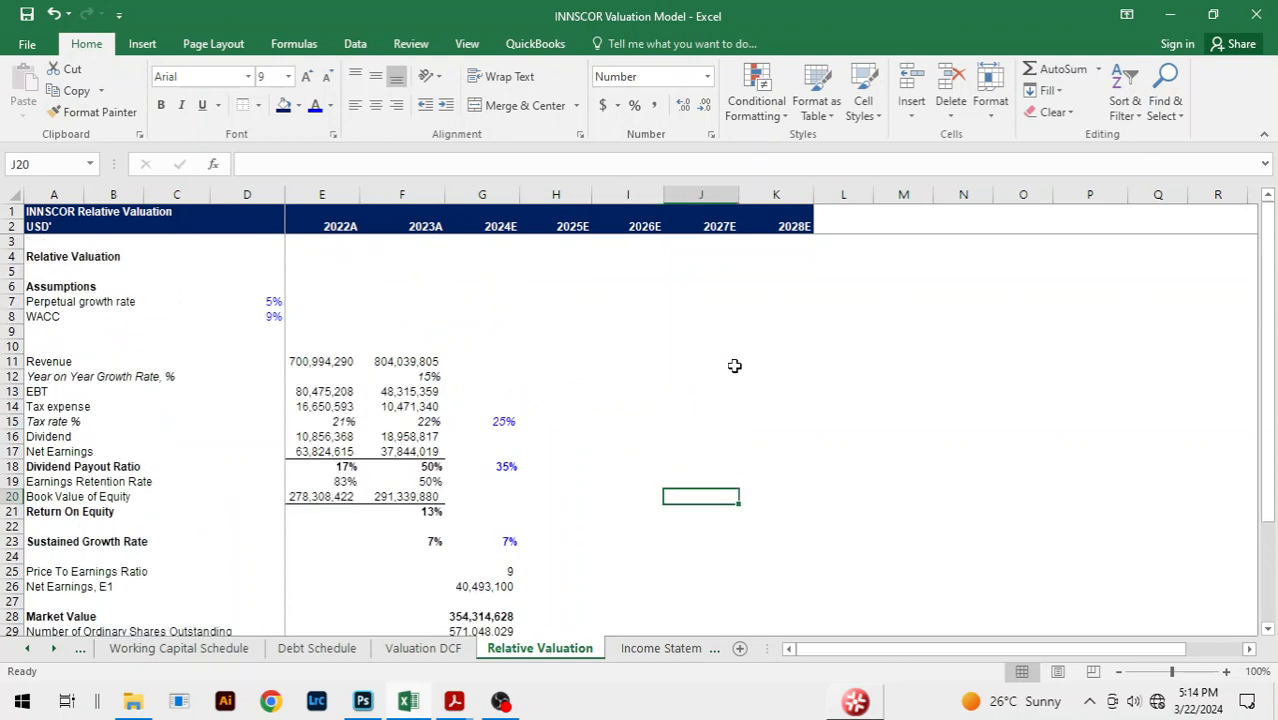
left_click(673, 437)
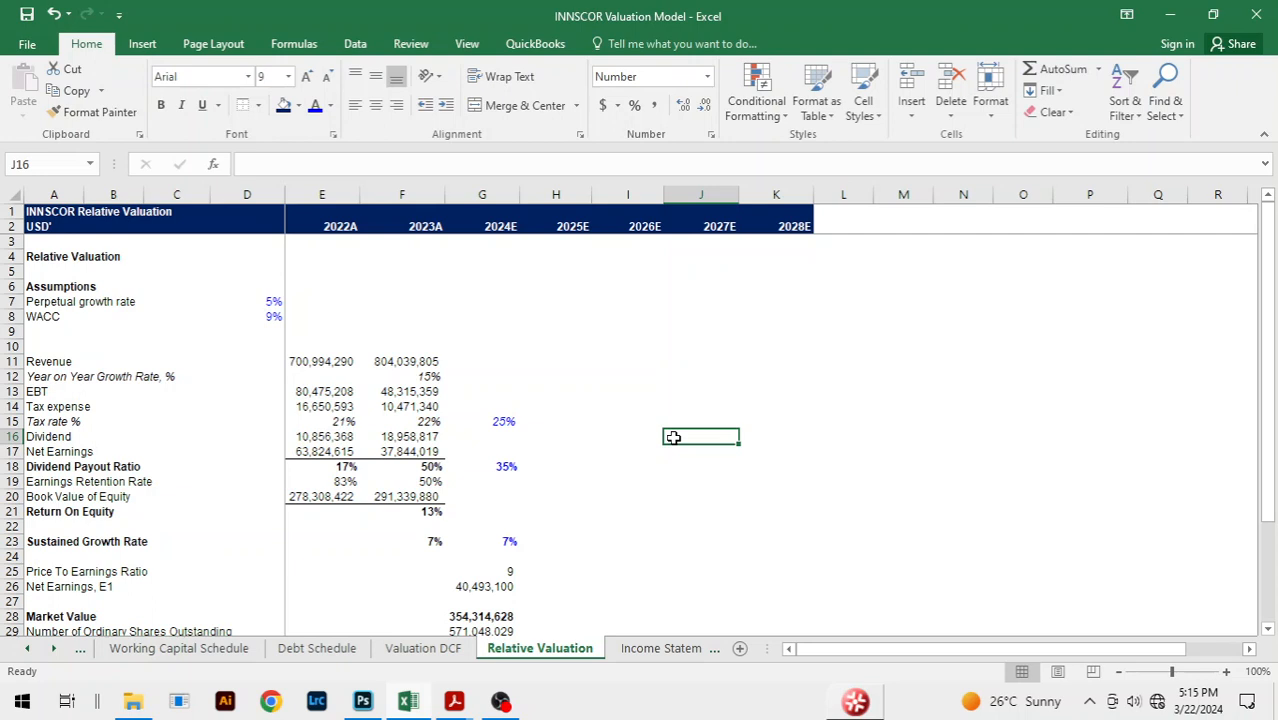
left_click(634, 432)
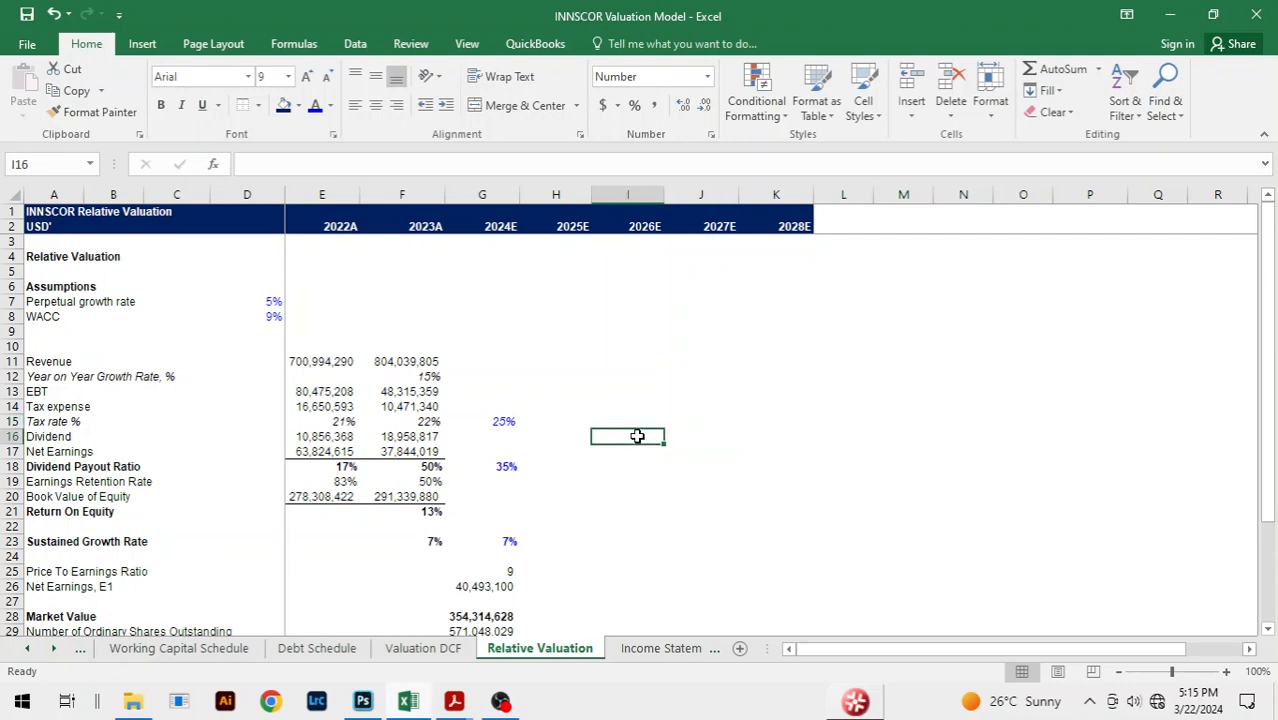